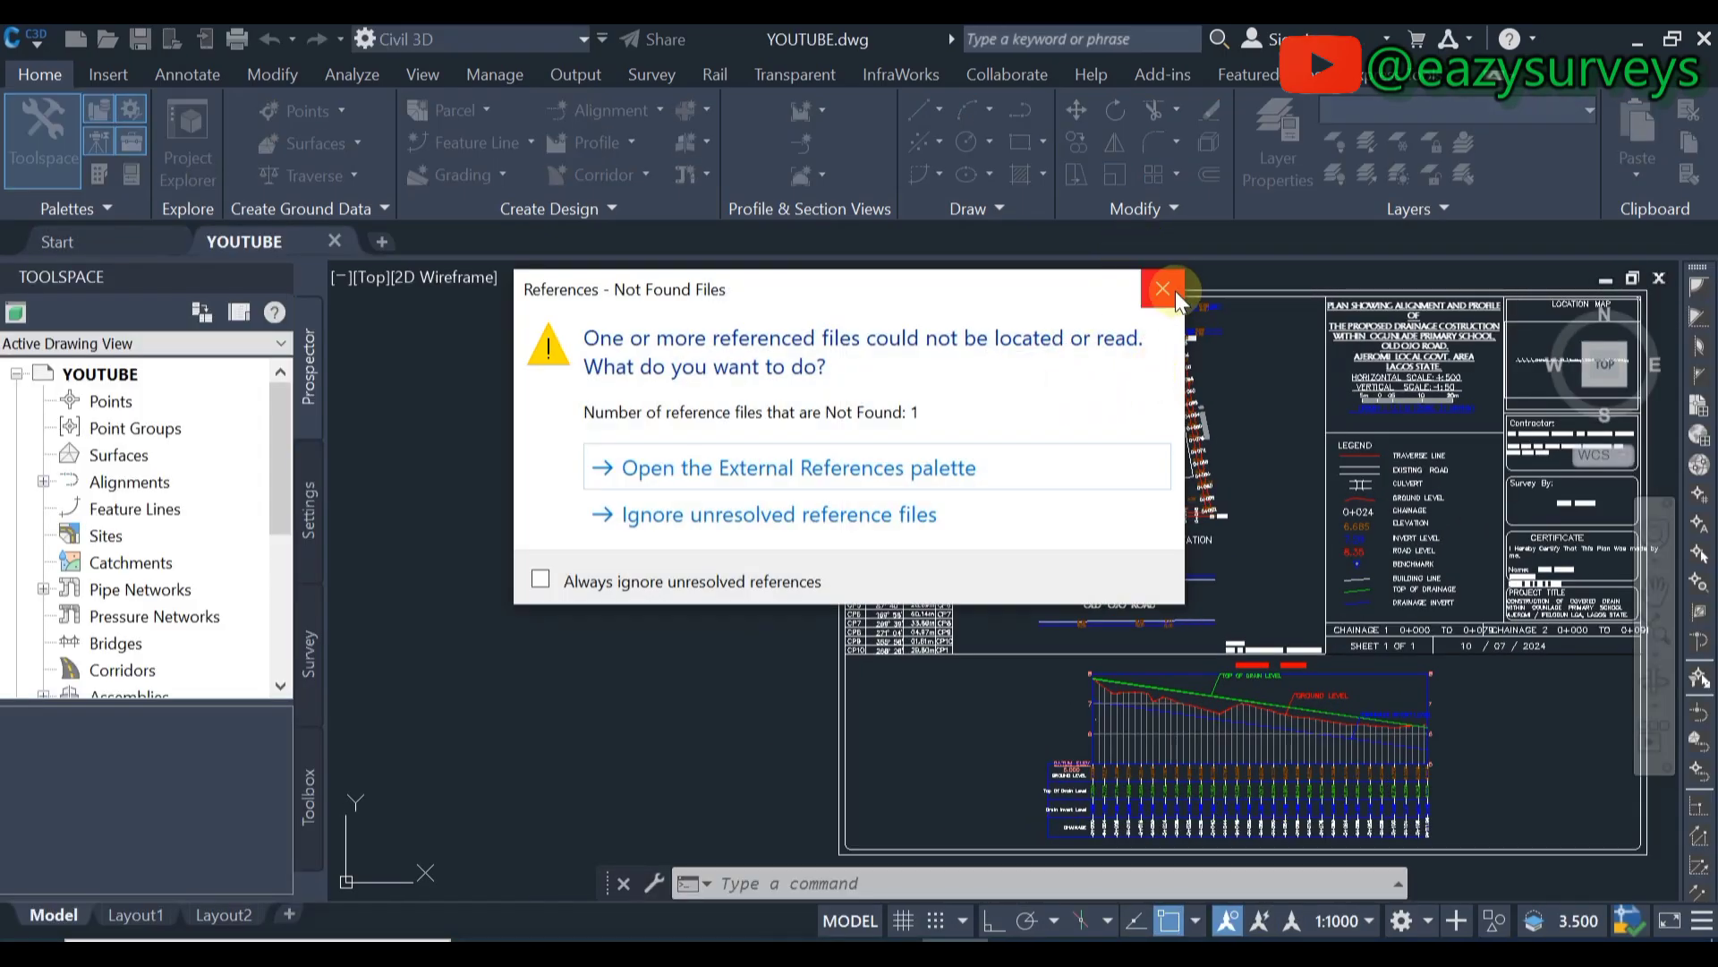
- Dismiss the missing-reference warning and zoom and pan around the school plan on Chales Avenue
left_click(1174, 291)
scroll(1108, 395, "up", 4)
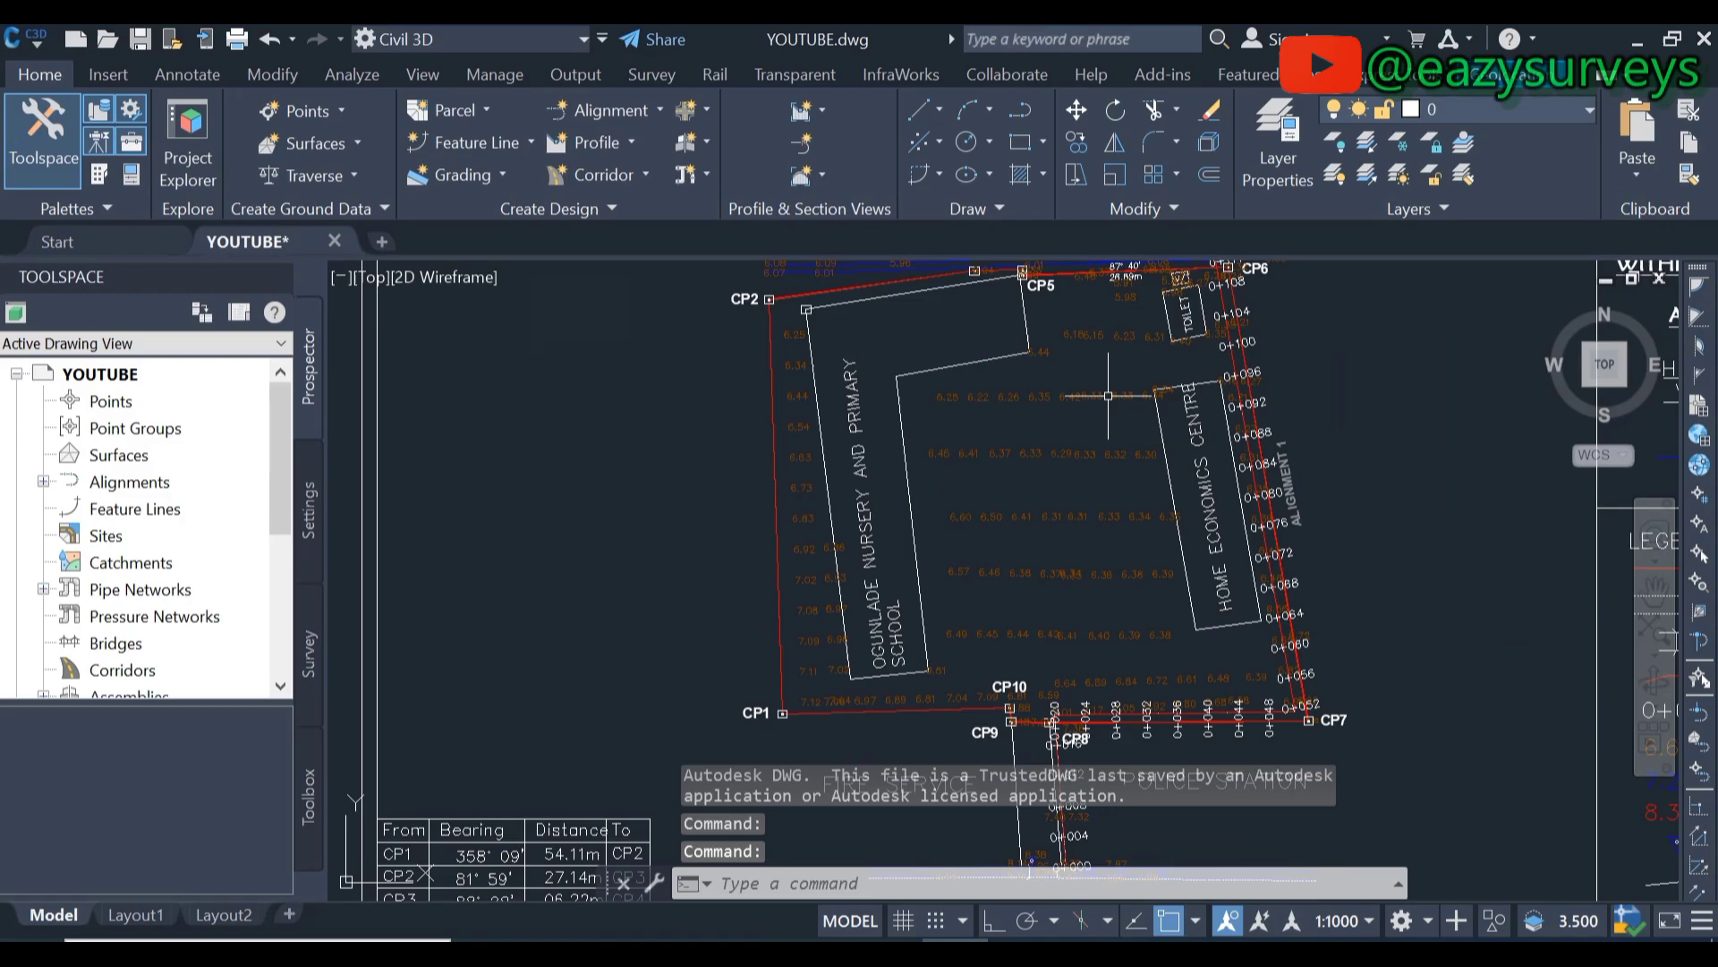
scroll(1056, 448, "down", 3)
middle_click_drag(1035, 594, 968, 513)
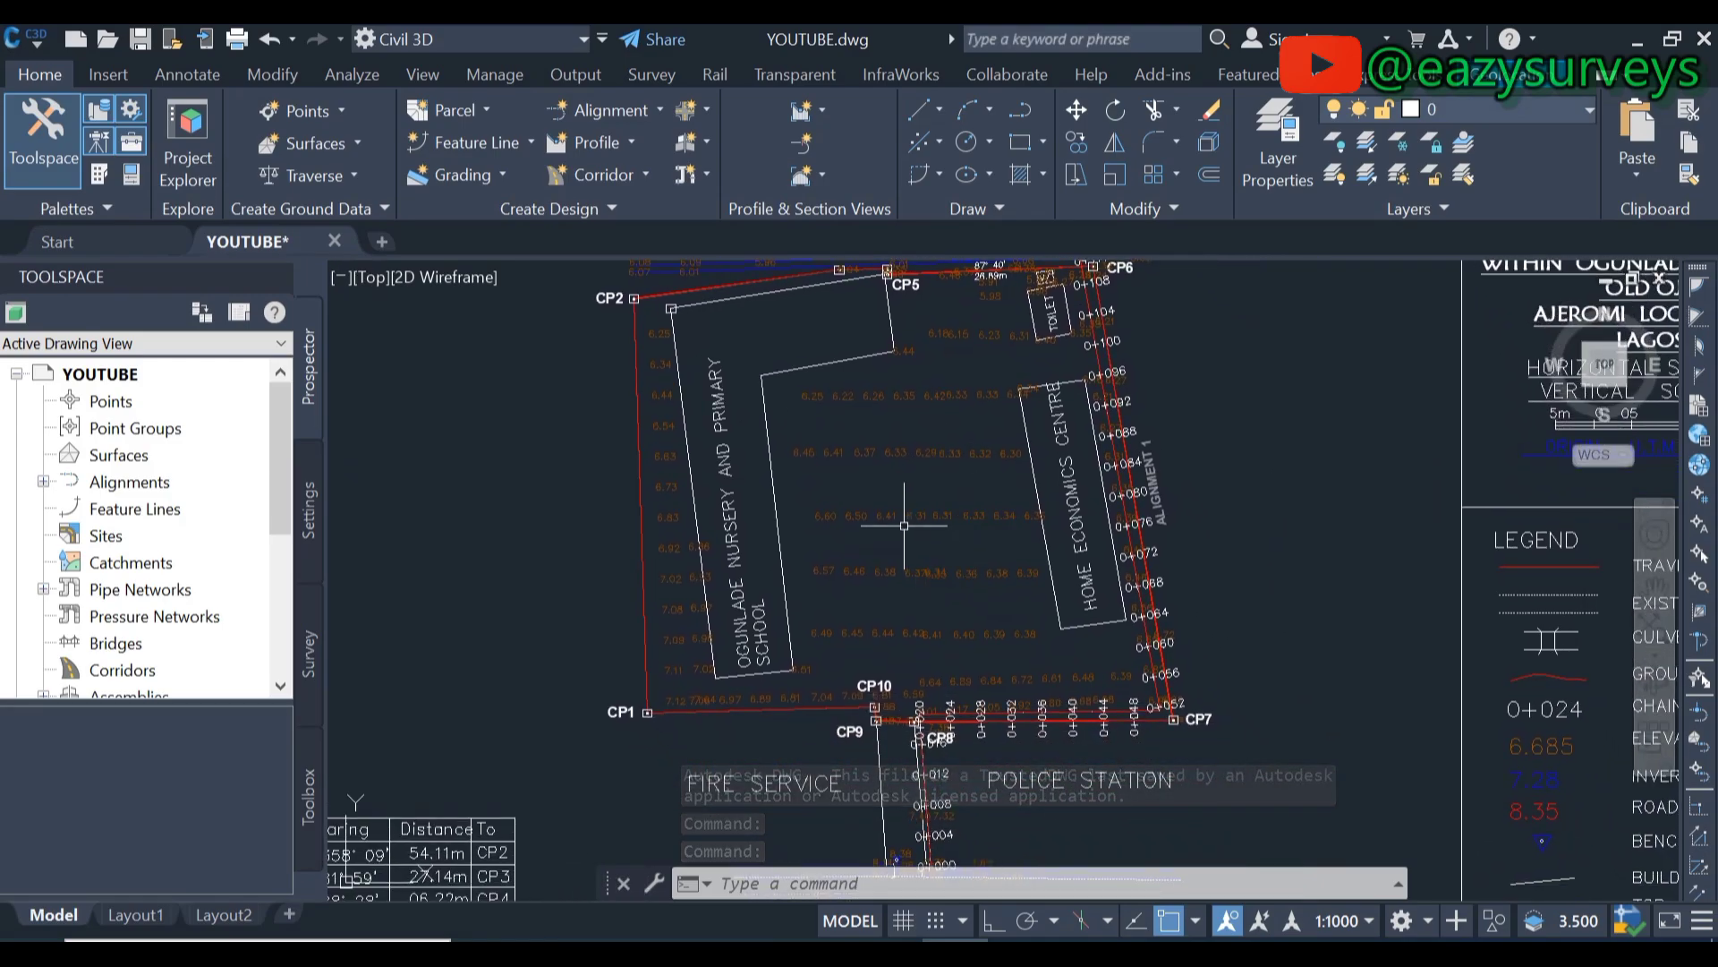
scroll(904, 525, "down", 2)
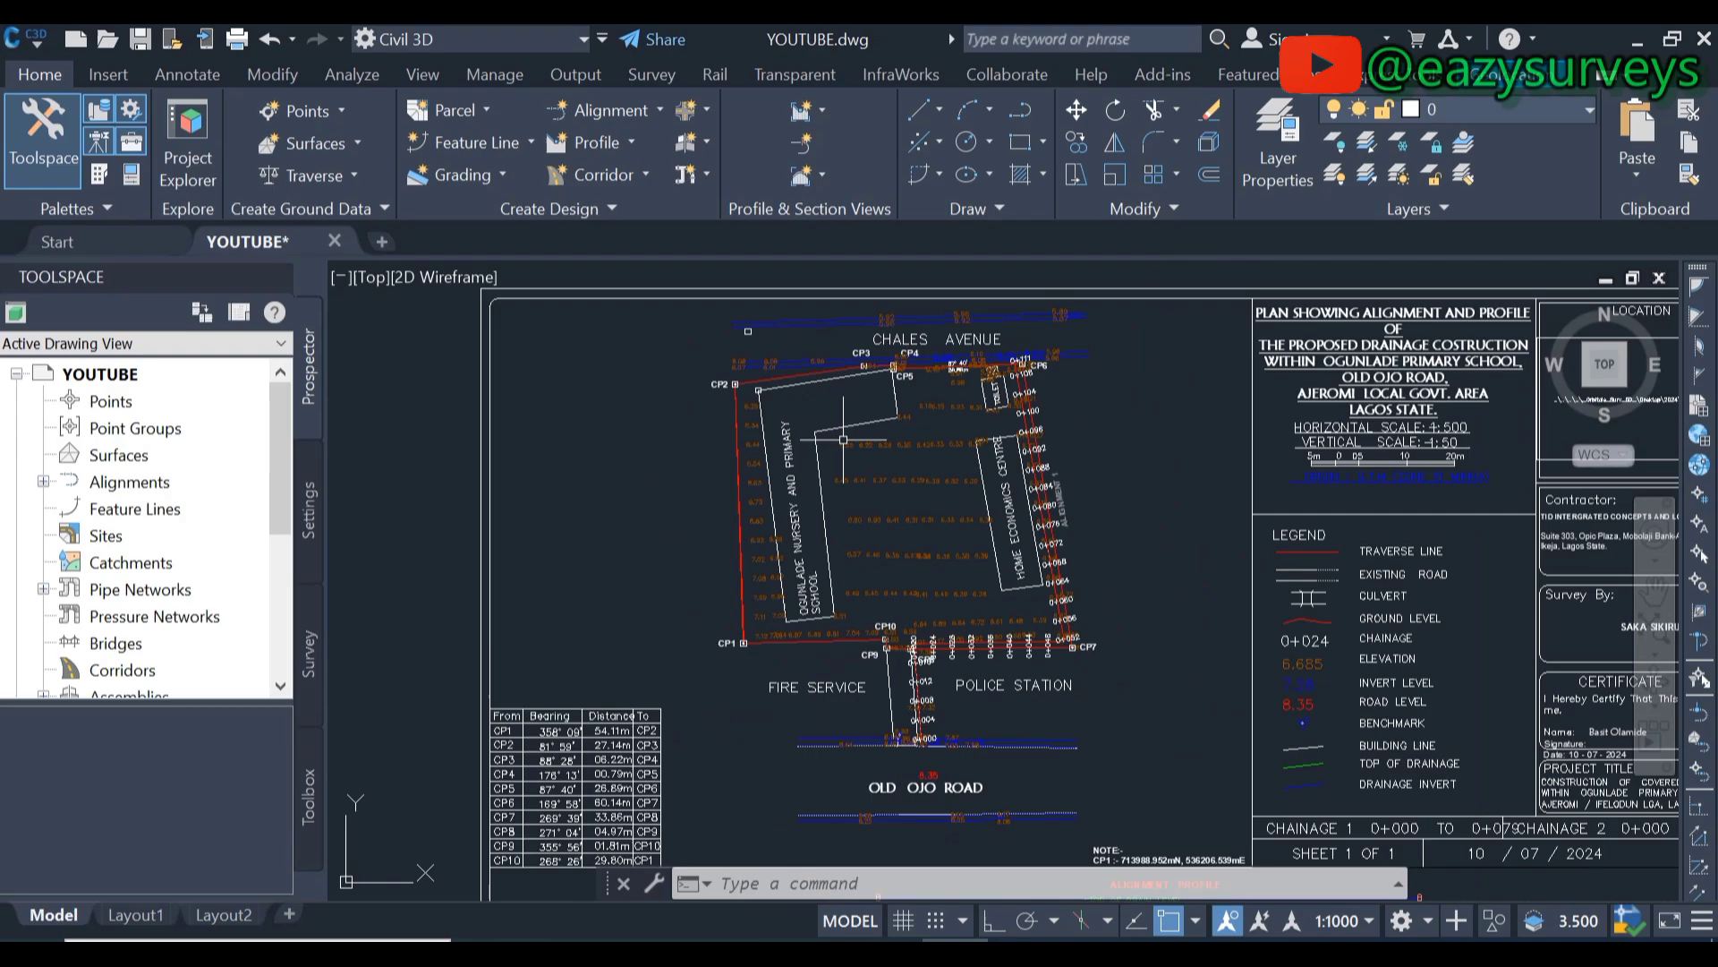
scroll(843, 439, "up", 2)
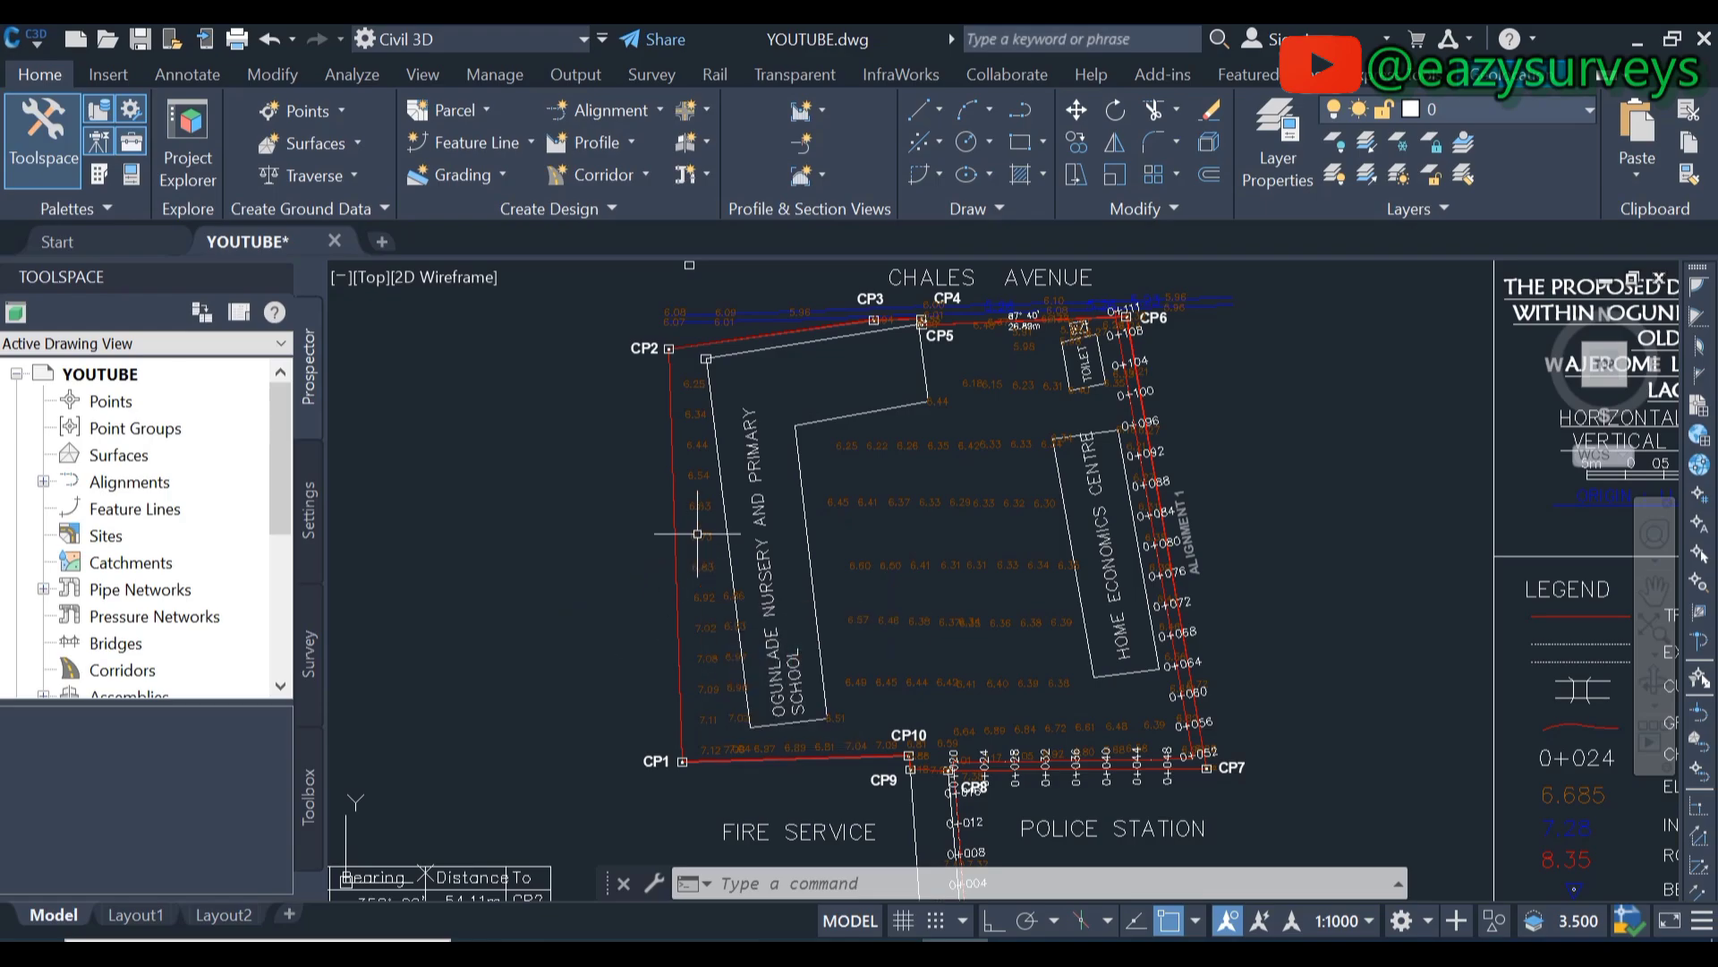
scroll(689, 537, "down", 3)
scroll(716, 499, "up", 3)
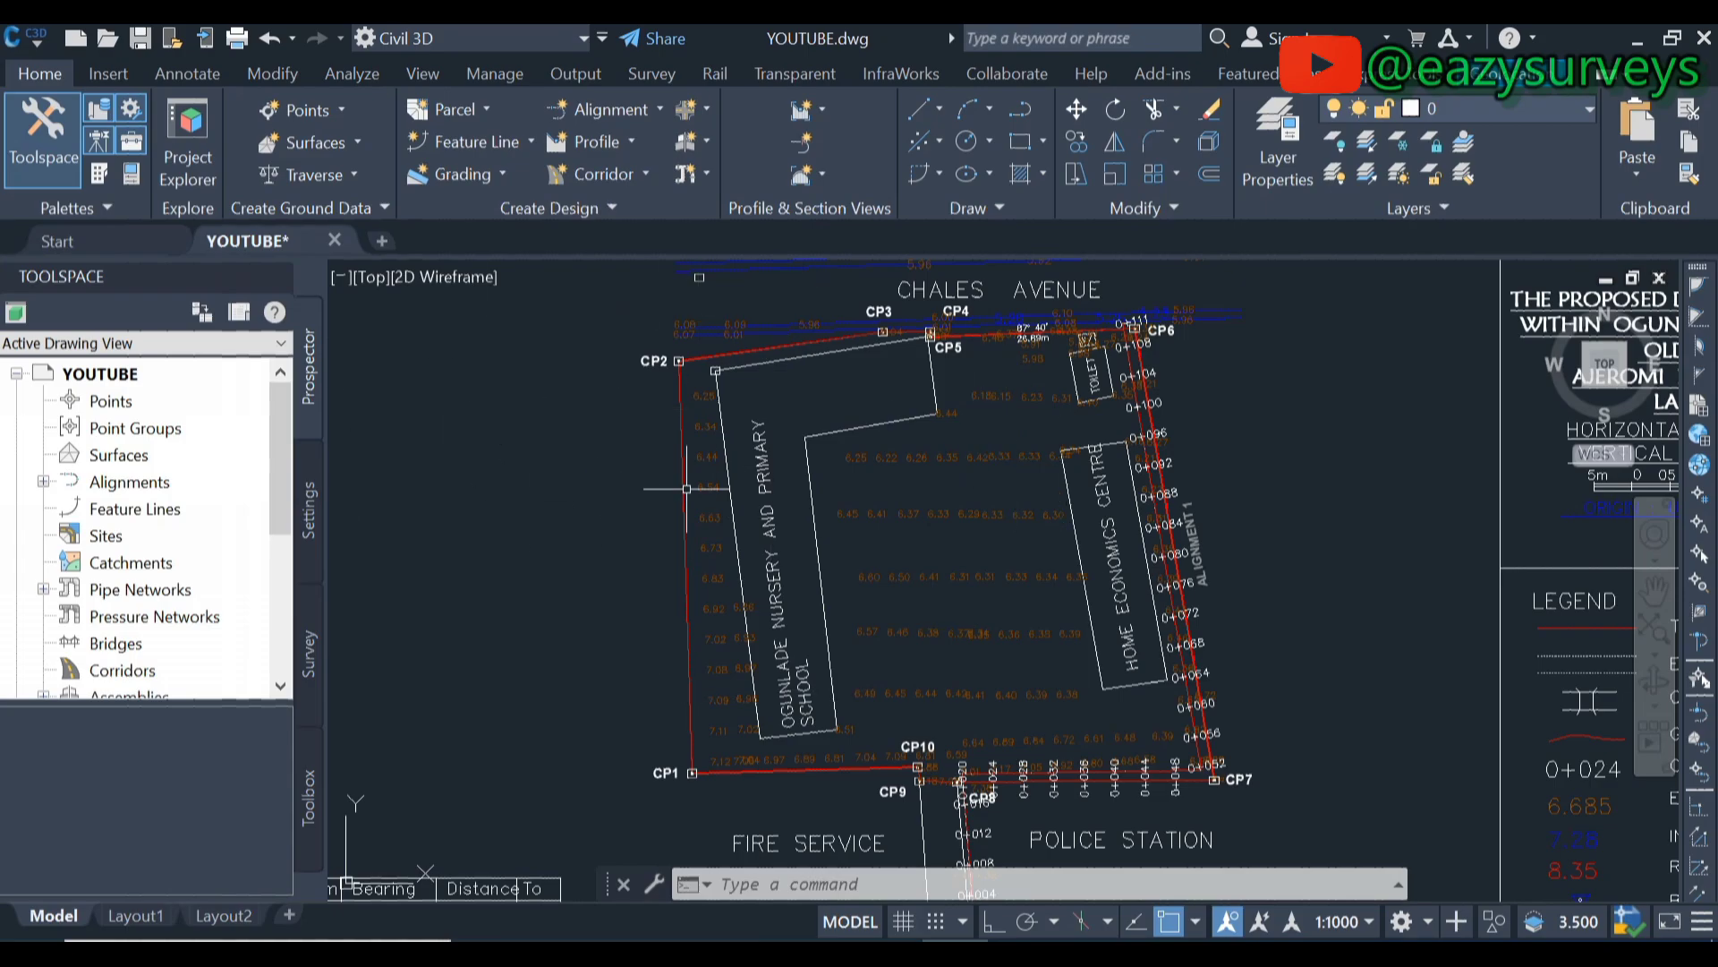
middle_click_drag(612, 545, 622, 549)
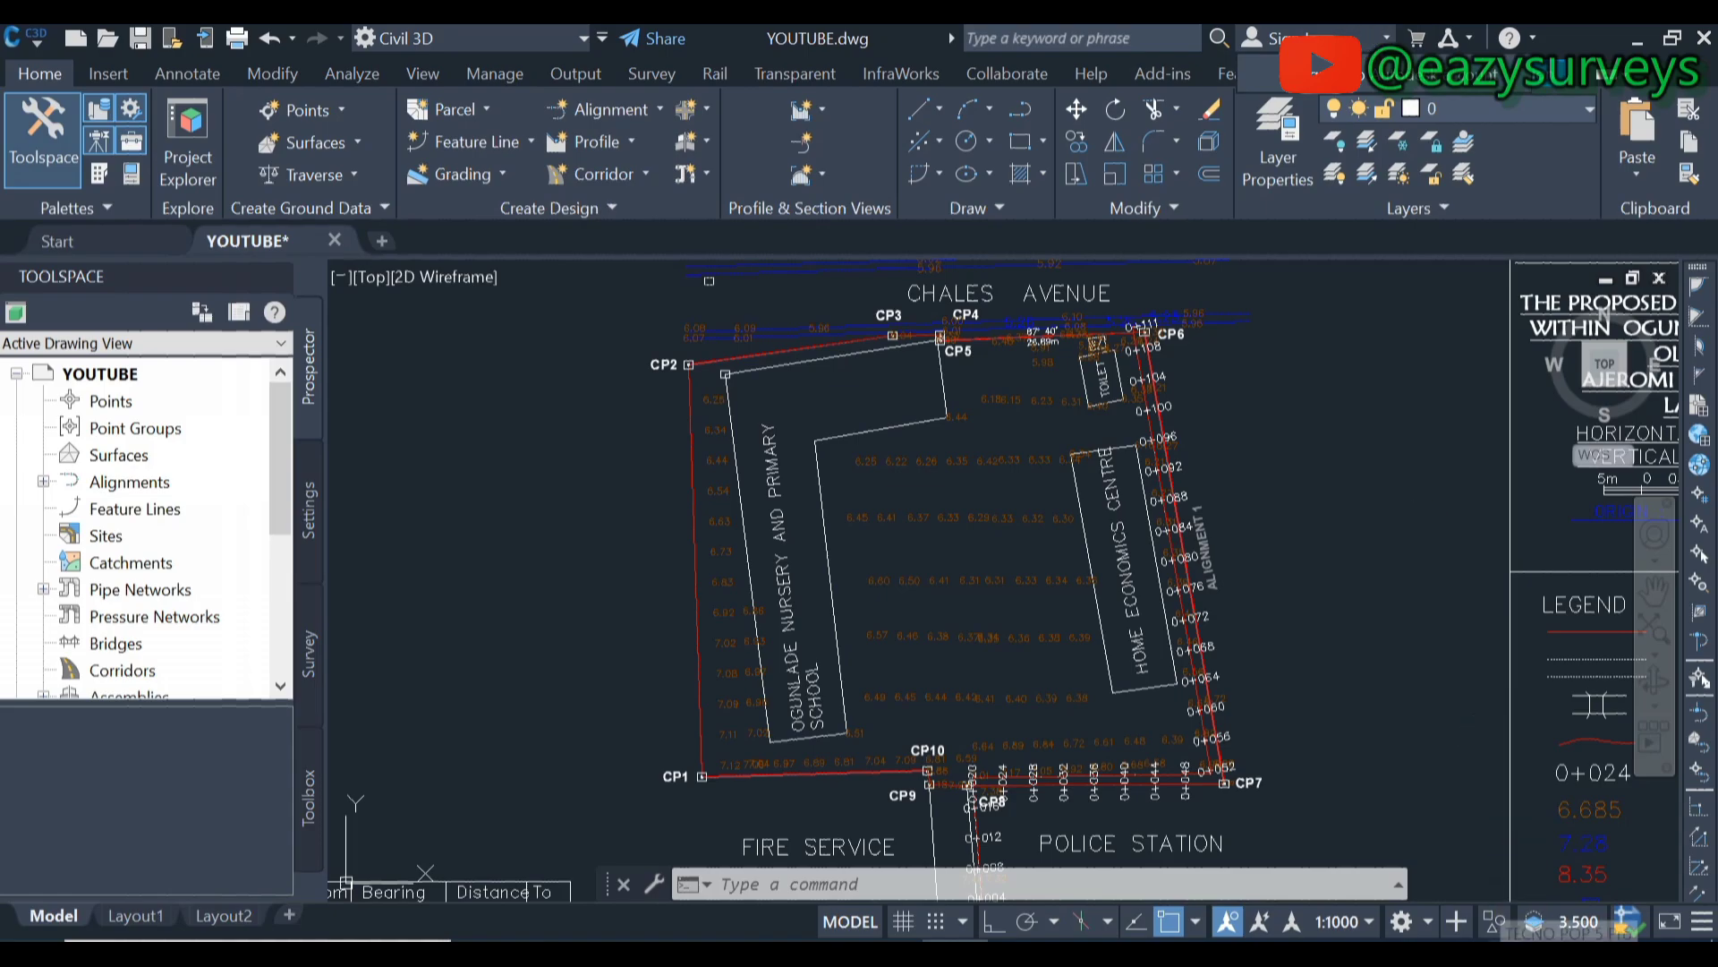
- Confirm the internet connection, sign in with the account e-mail and password, and accept online map data
left_click(1521, 935)
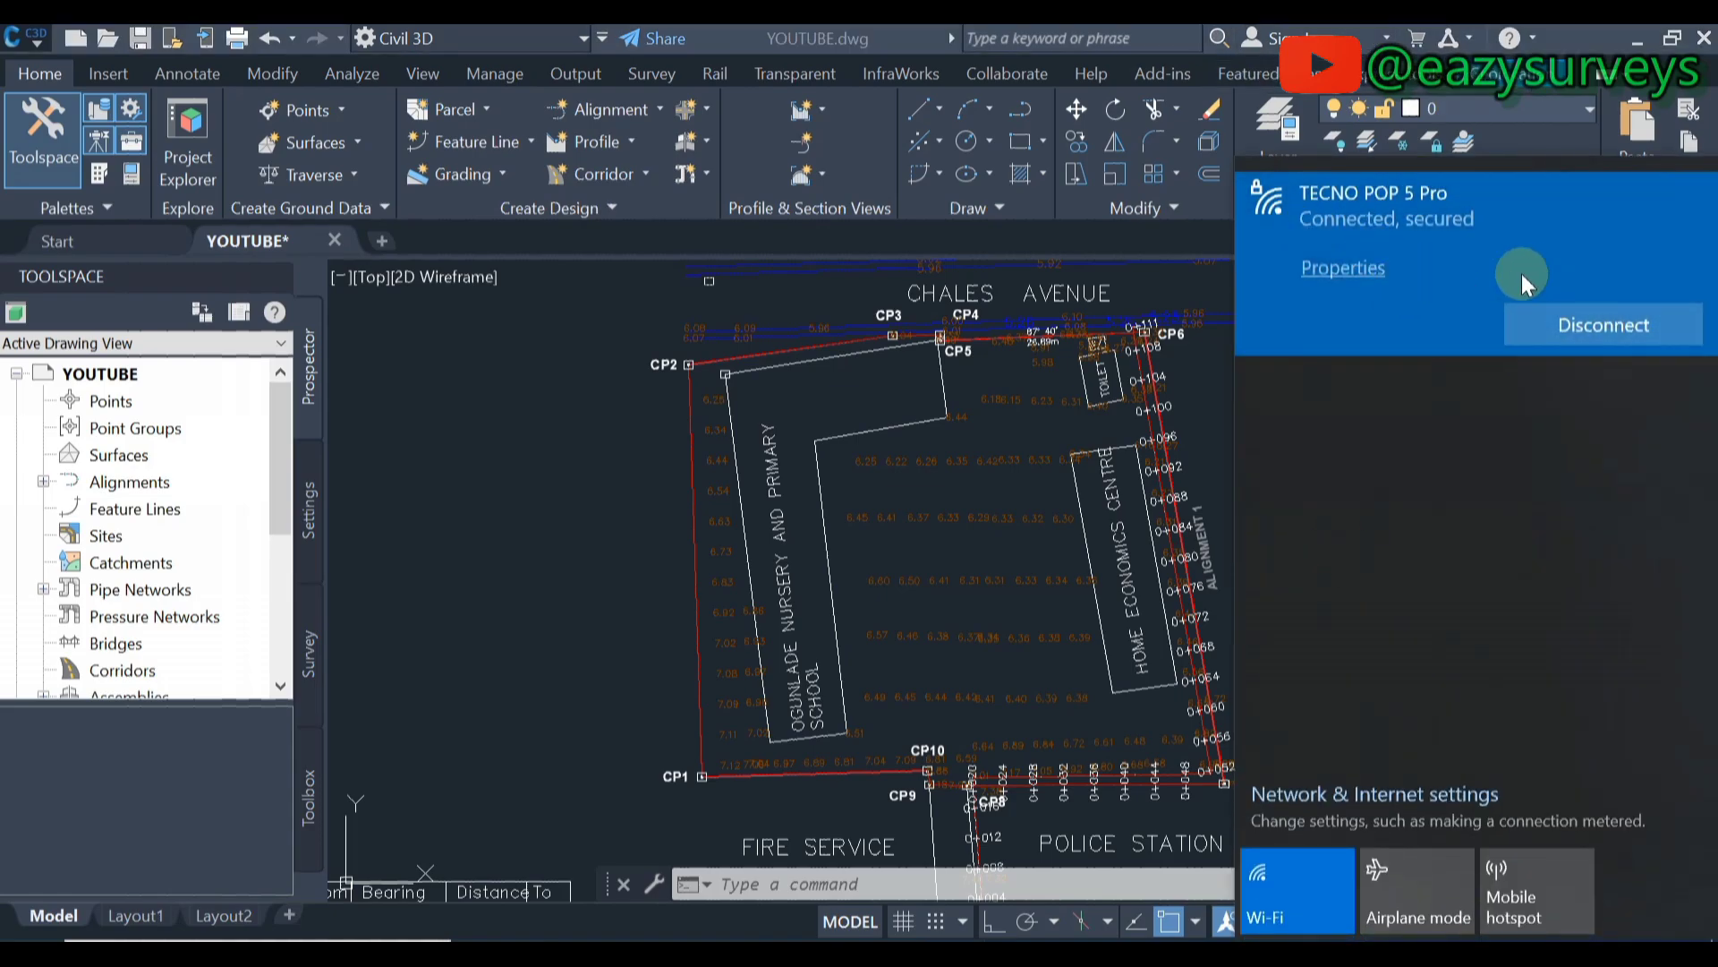
key("Escape")
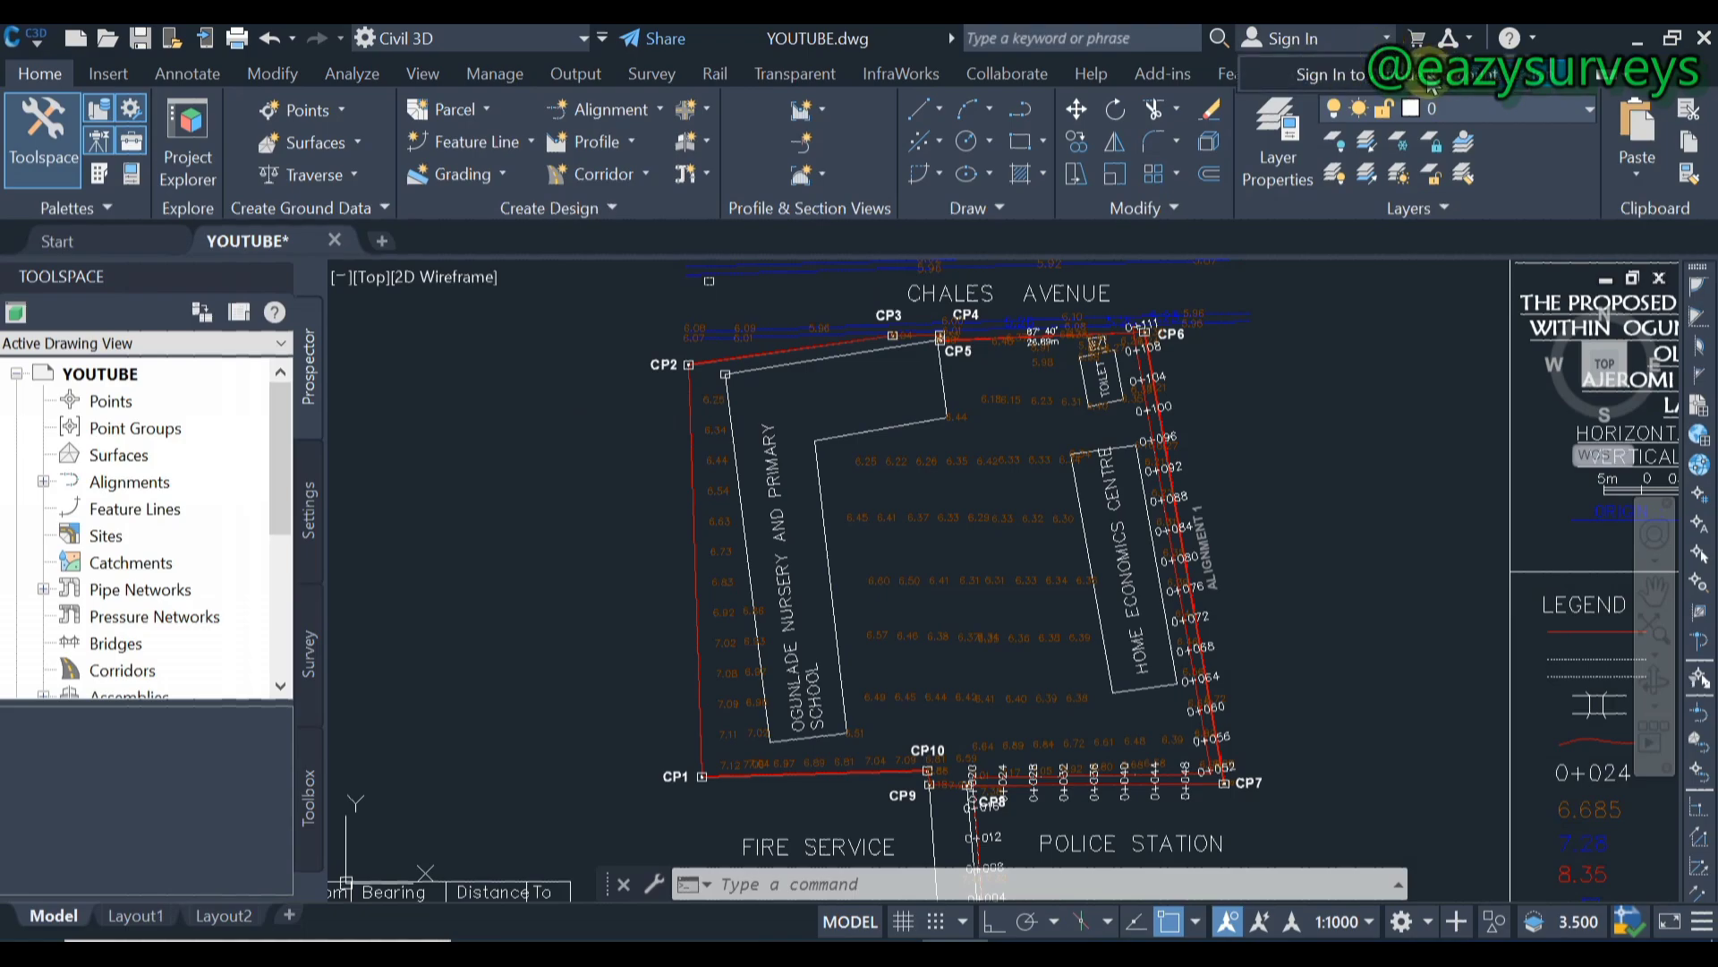
left_click(1430, 81)
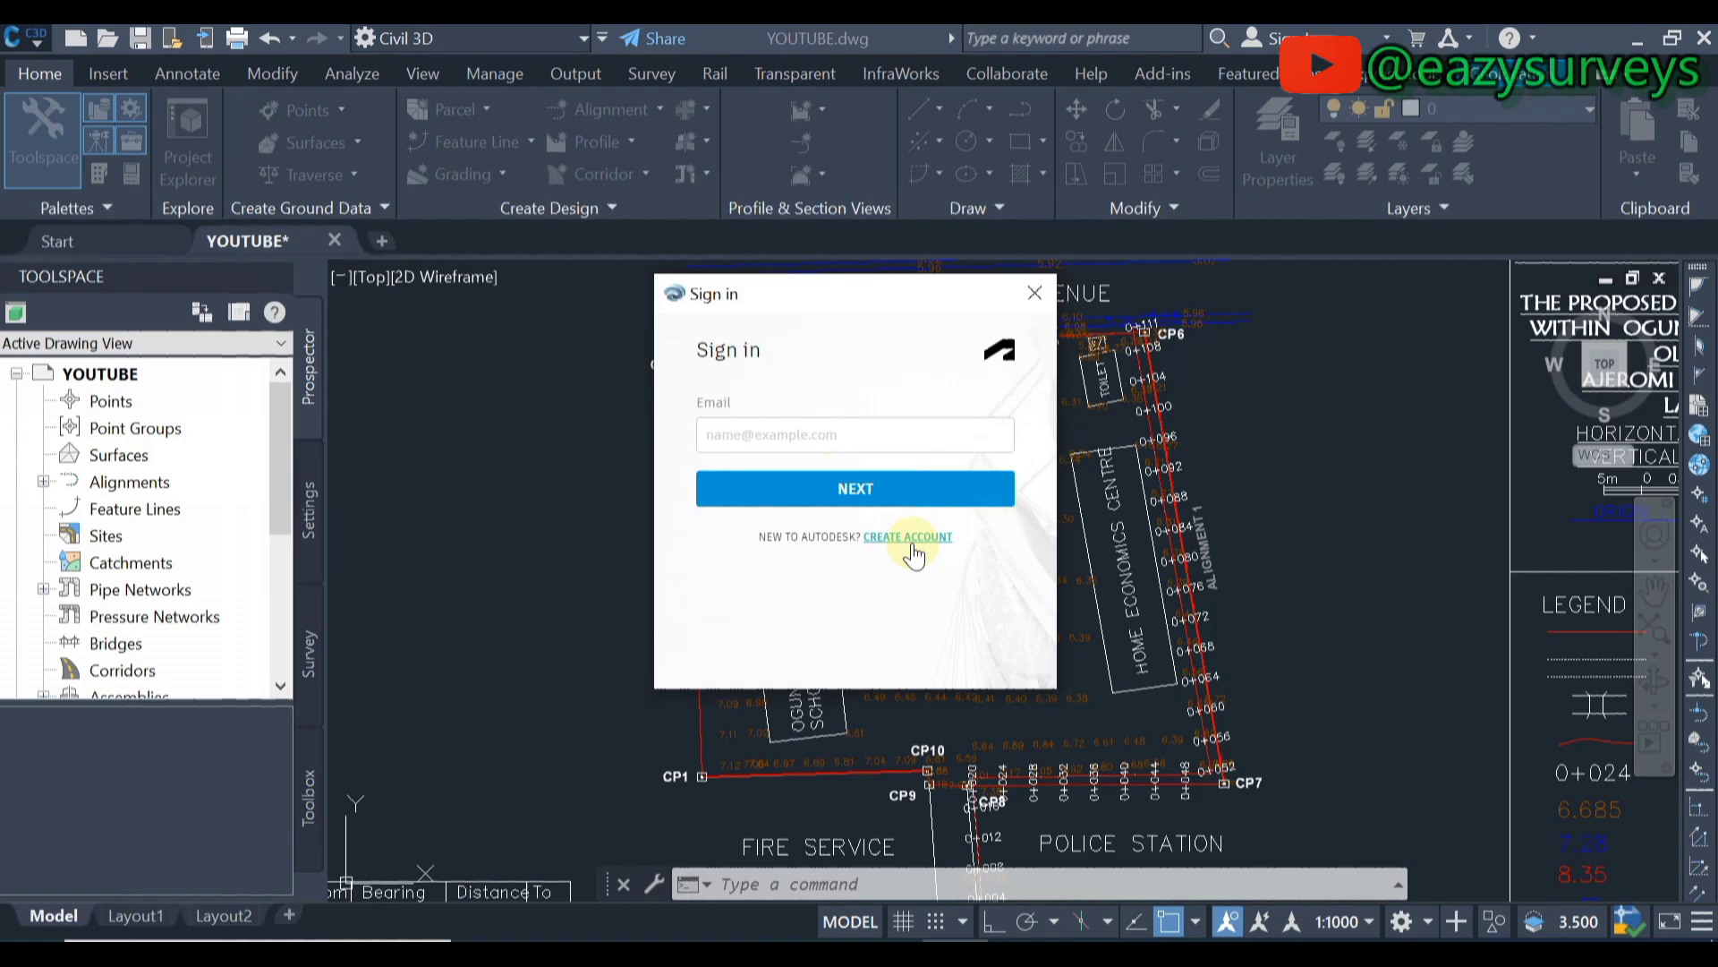
left_click(772, 435)
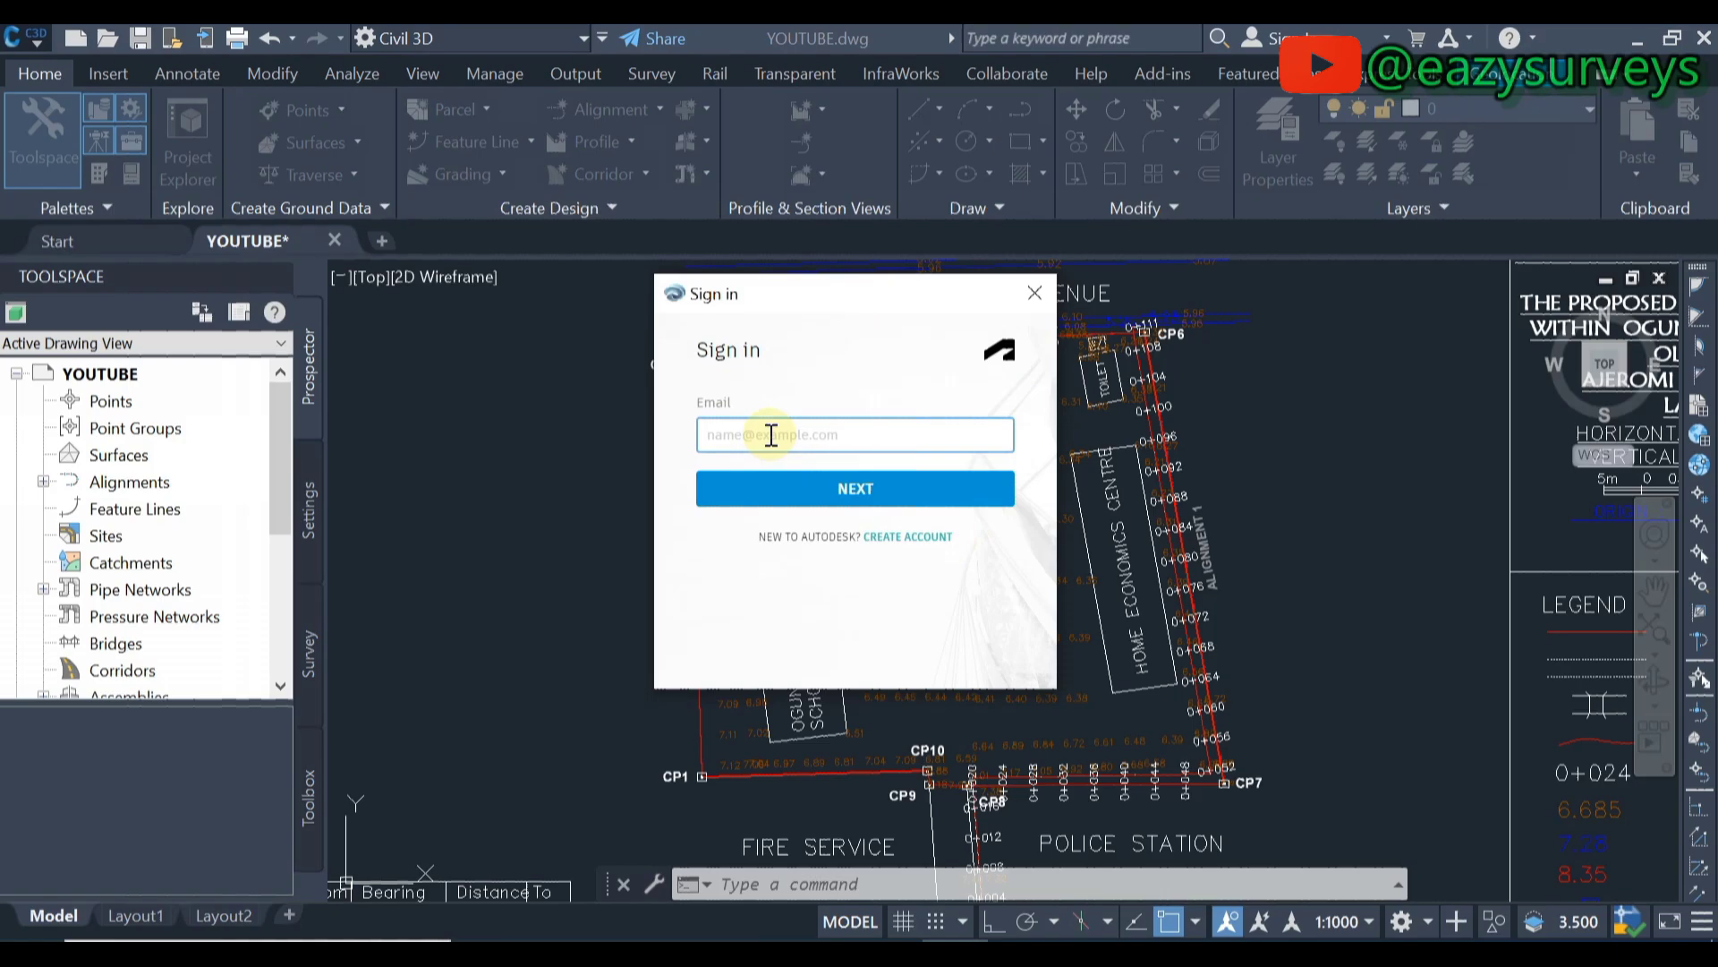
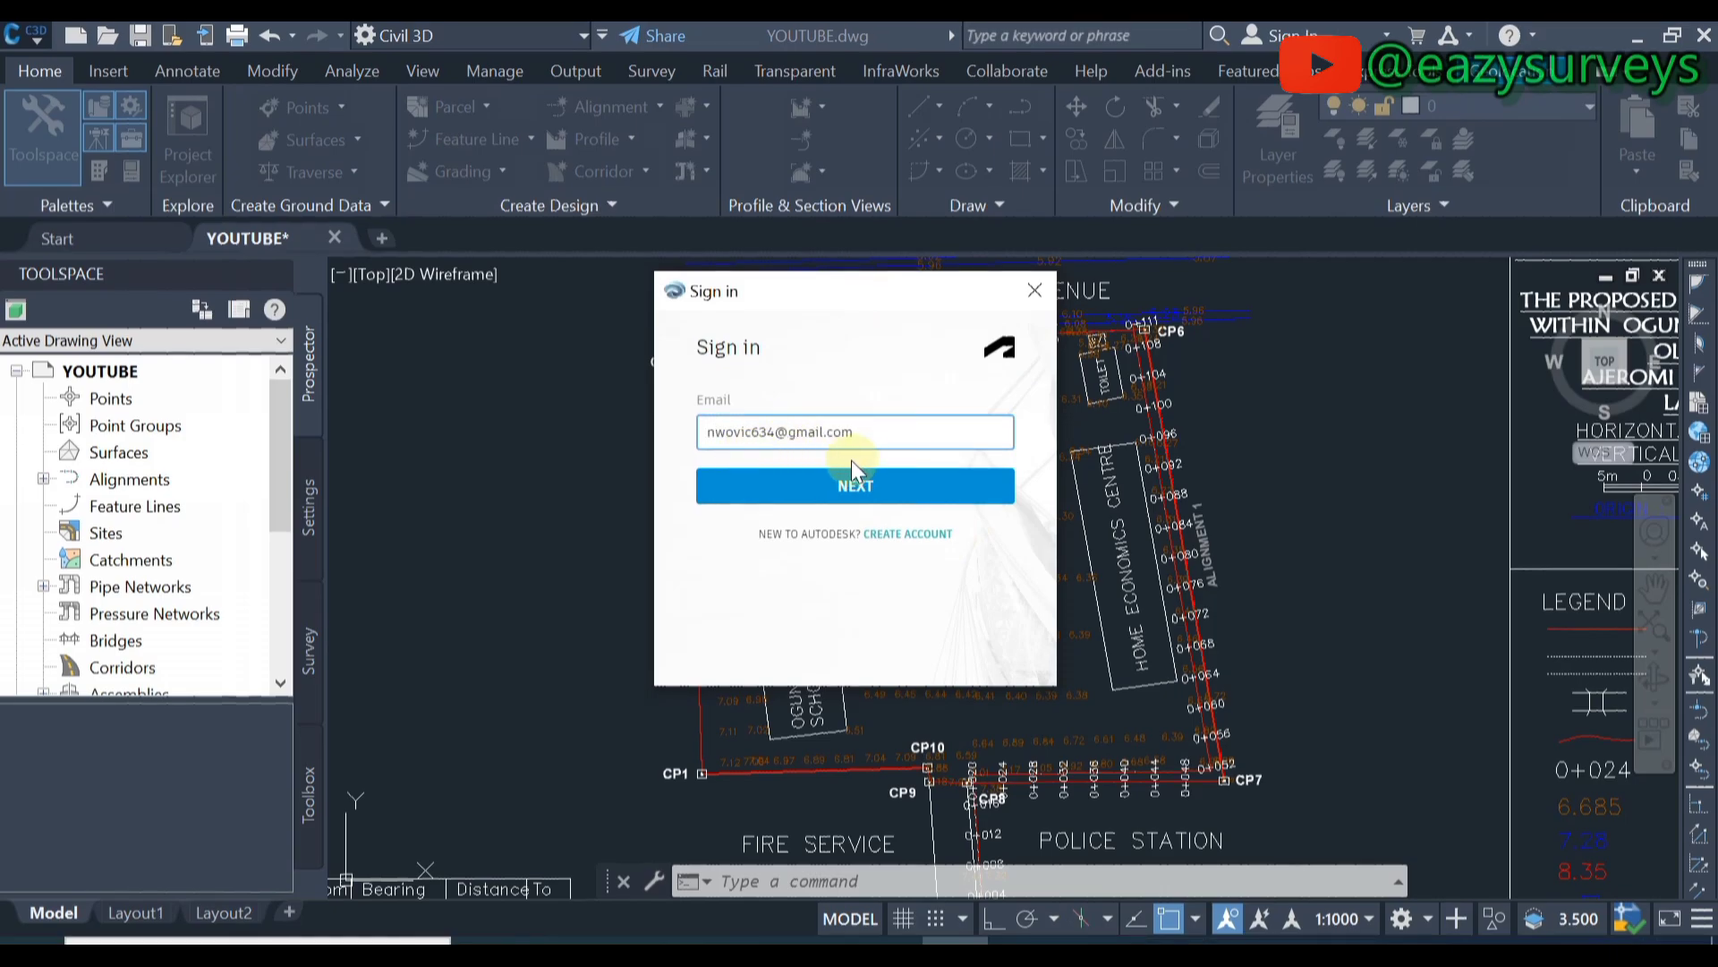
left_click(855, 486)
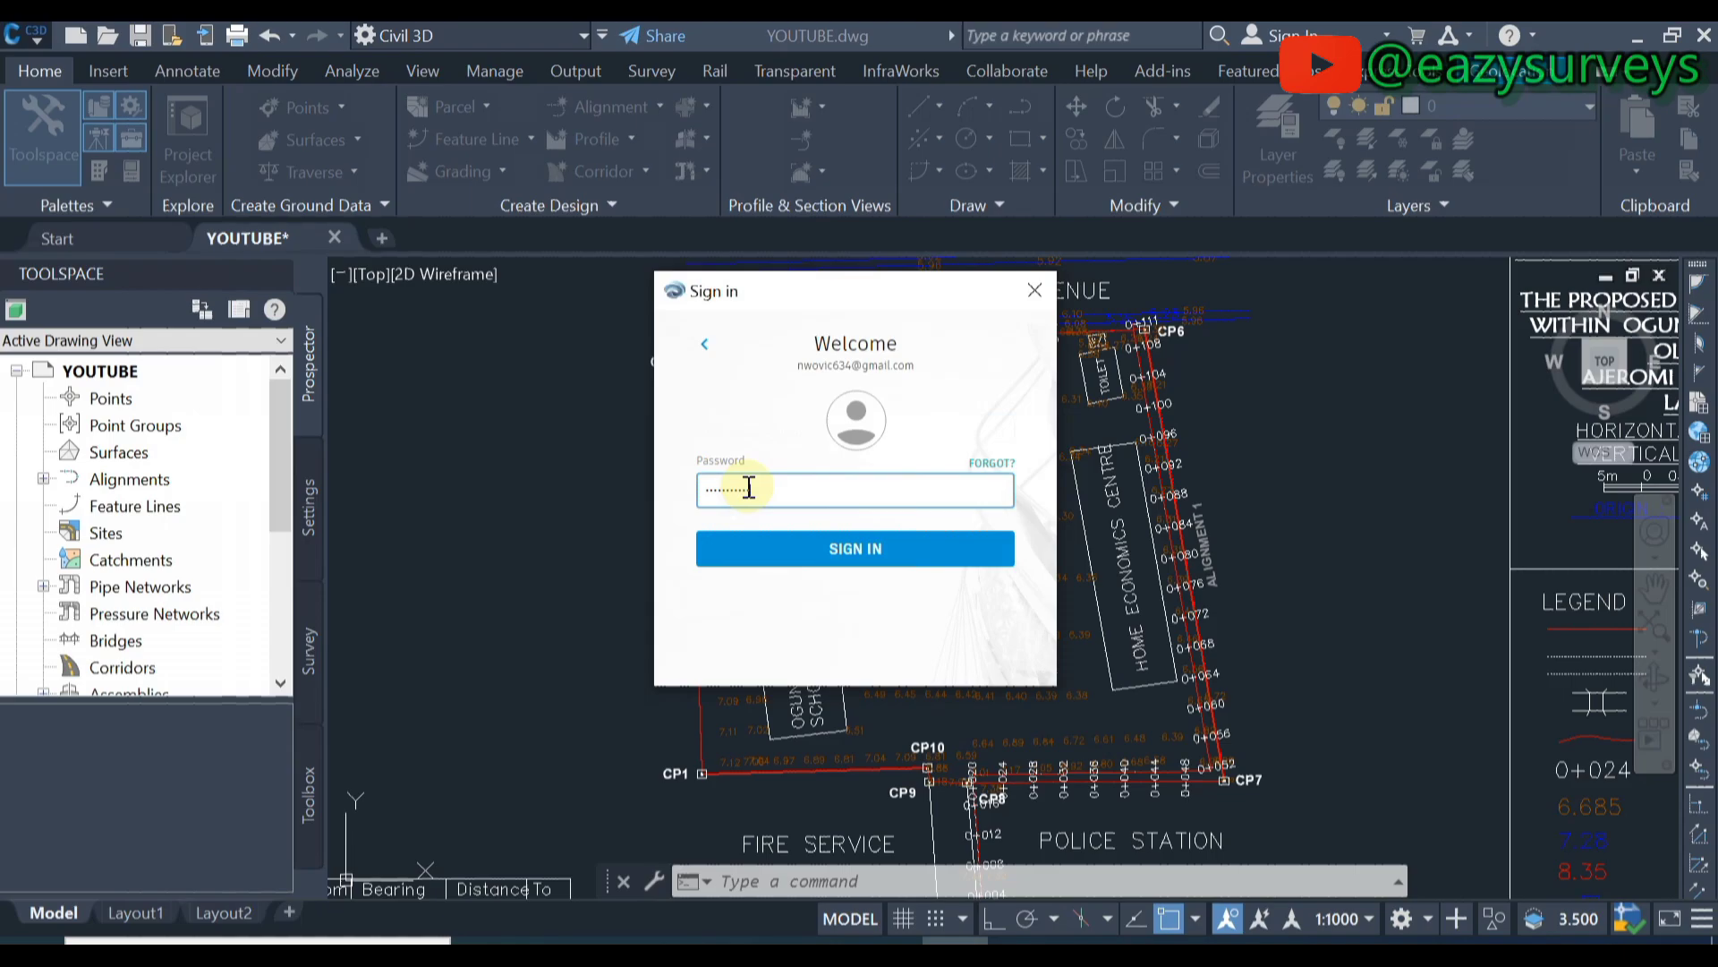
left_click(900, 550)
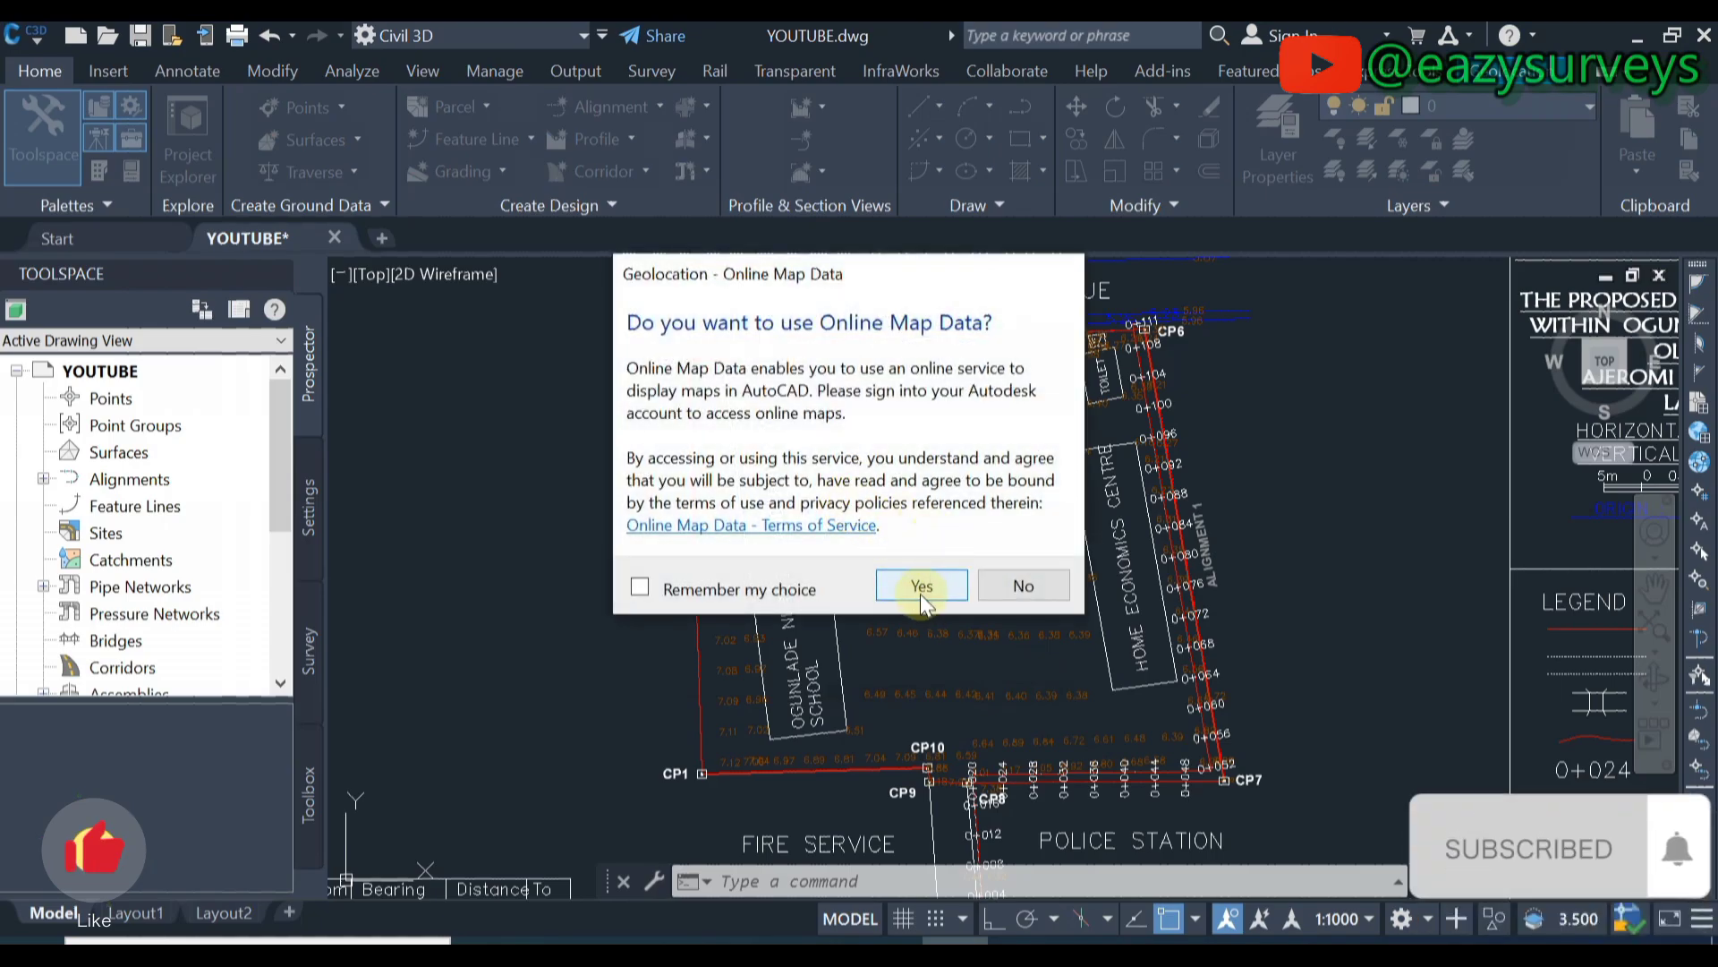
left_click(920, 586)
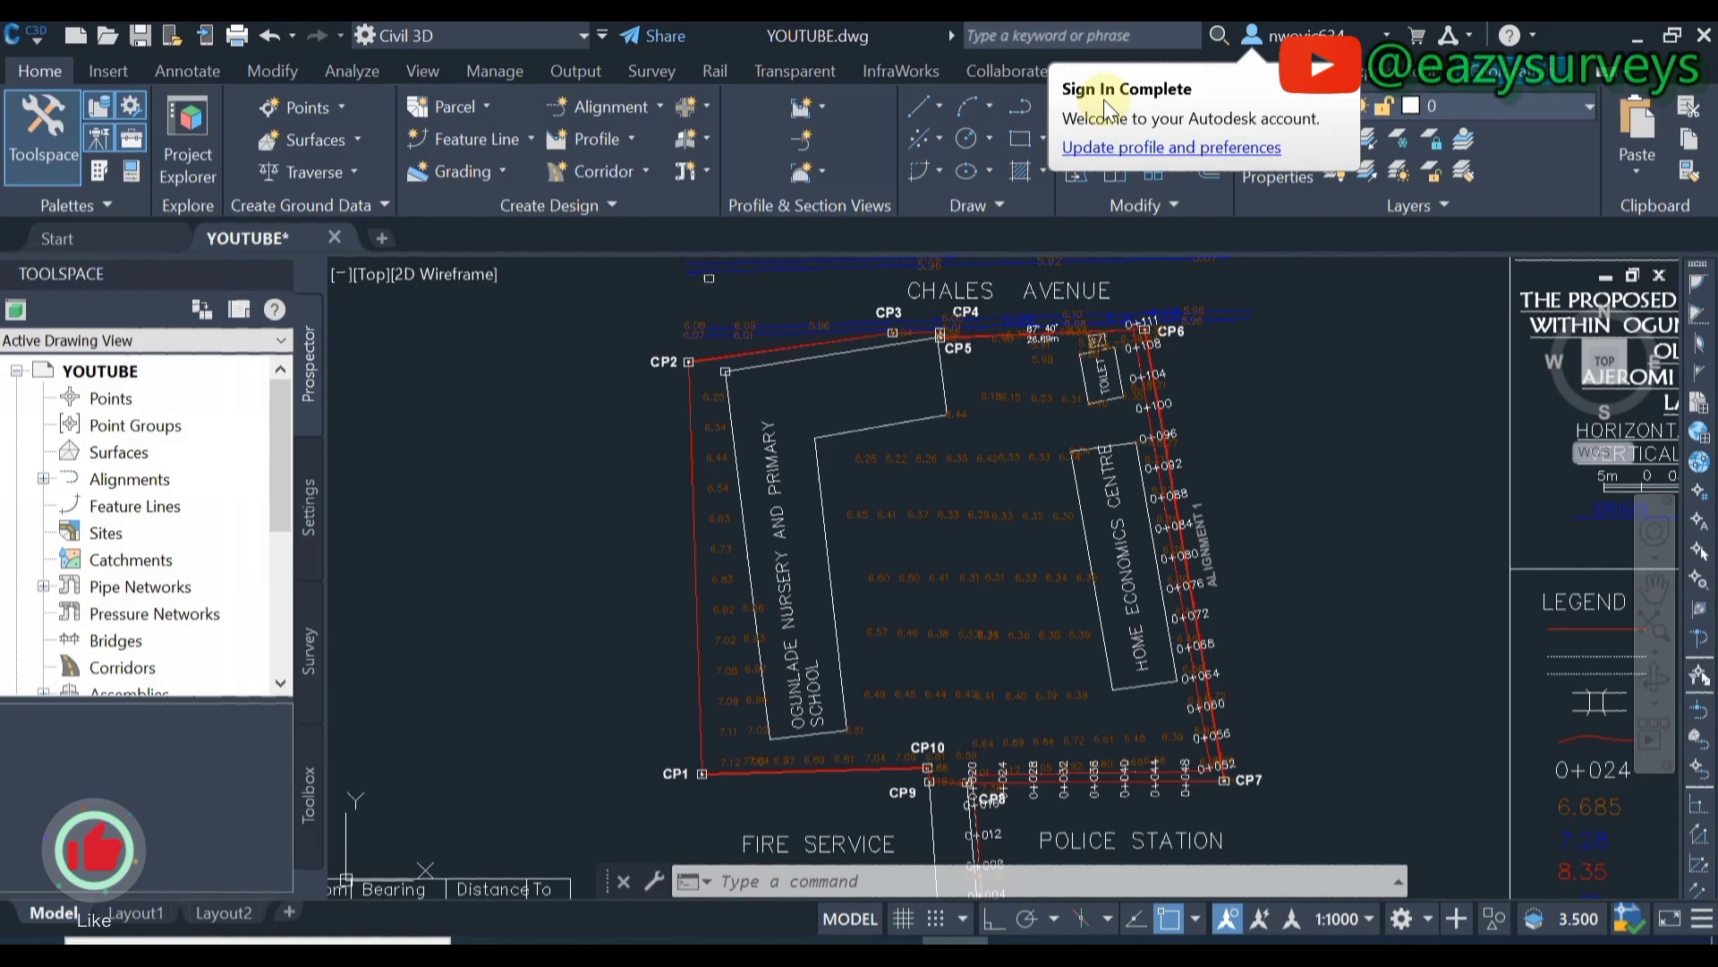
- Dismiss the sign-in notice and open Drawing Settings from the Drawing Utilities menu
left_click(1352, 33)
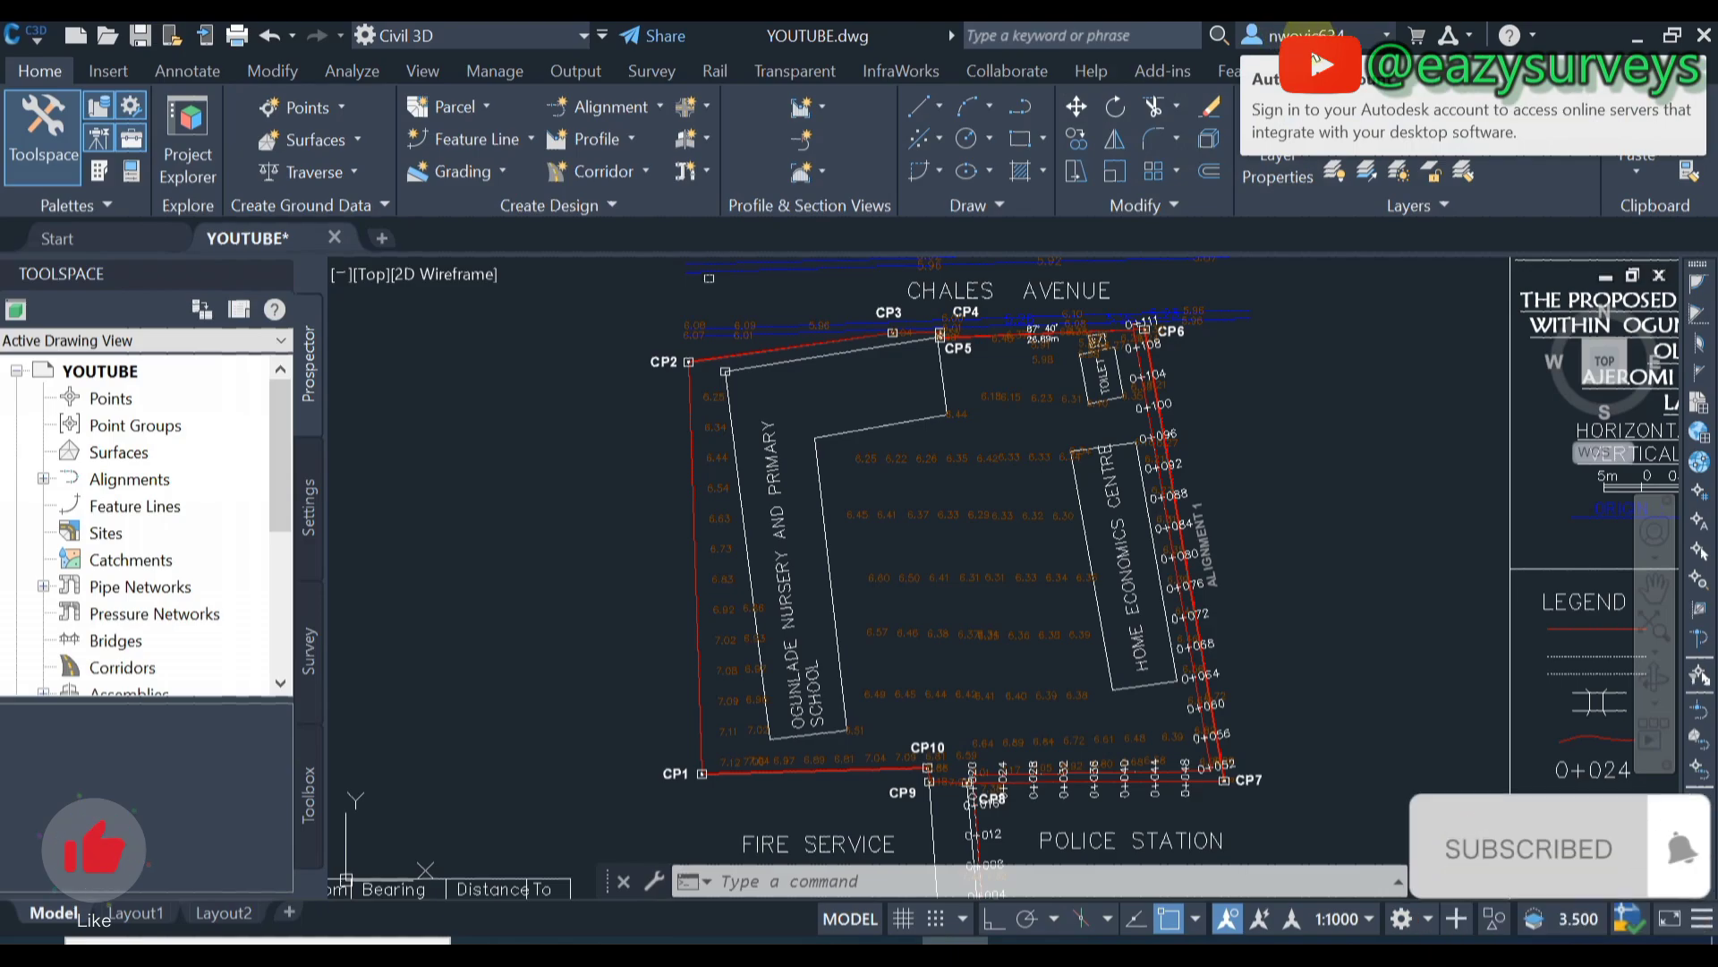
left_click(1048, 316)
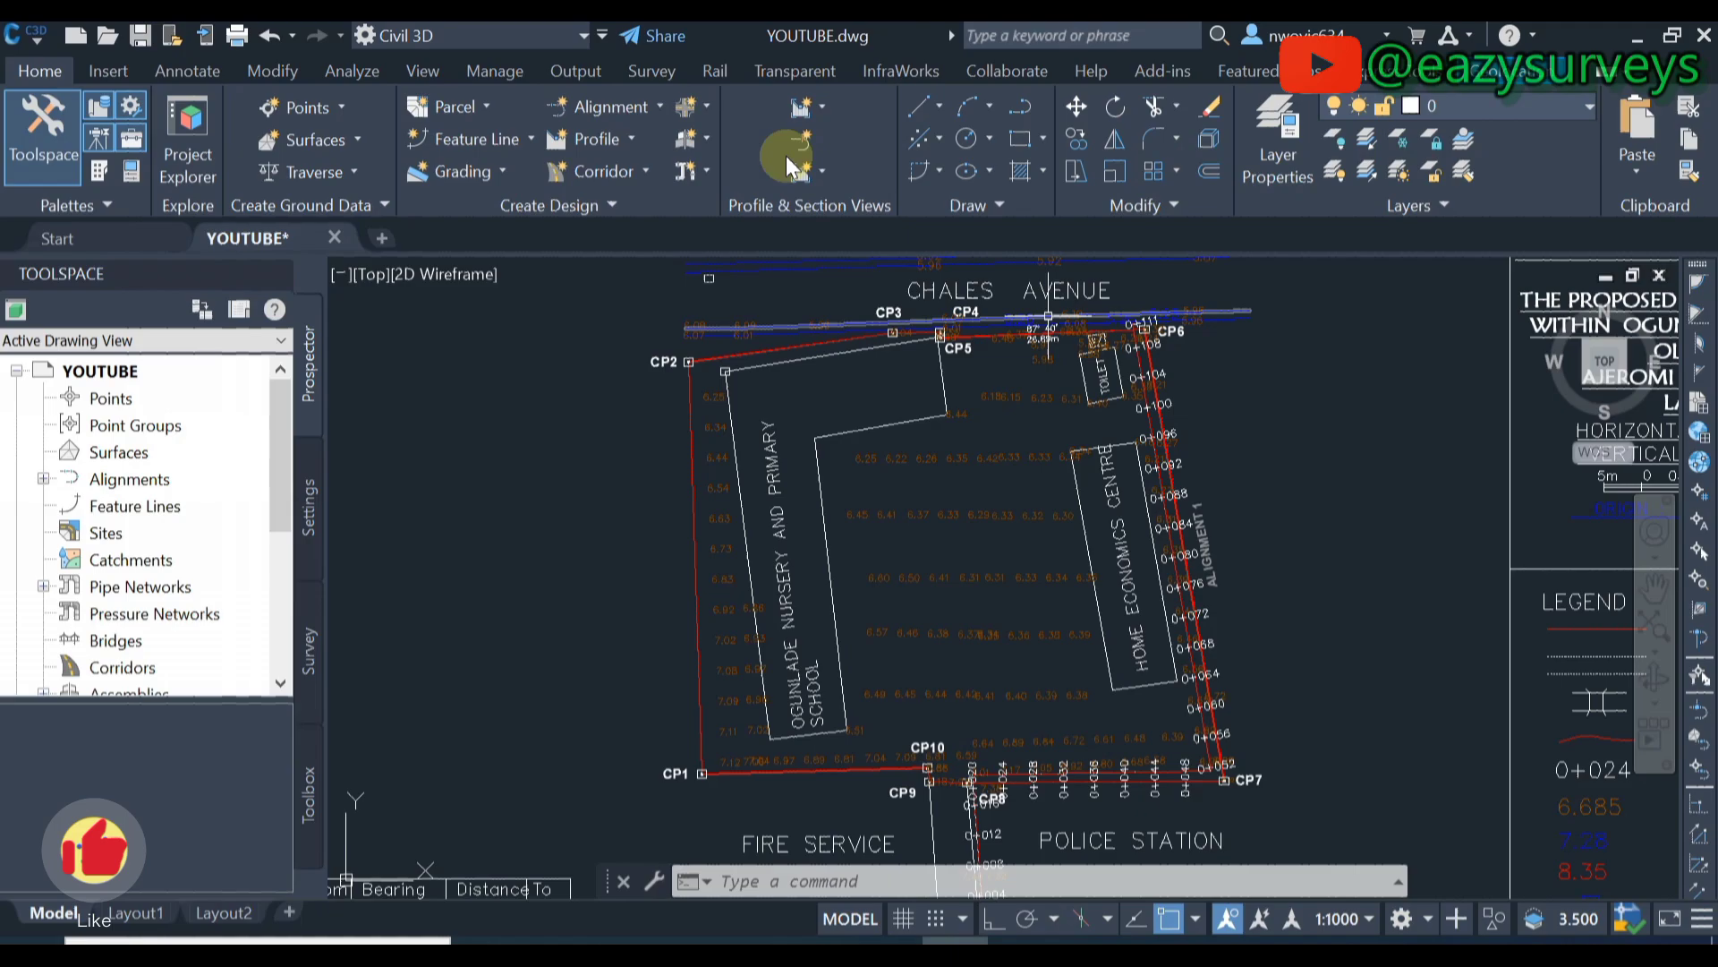
left_click(32, 41)
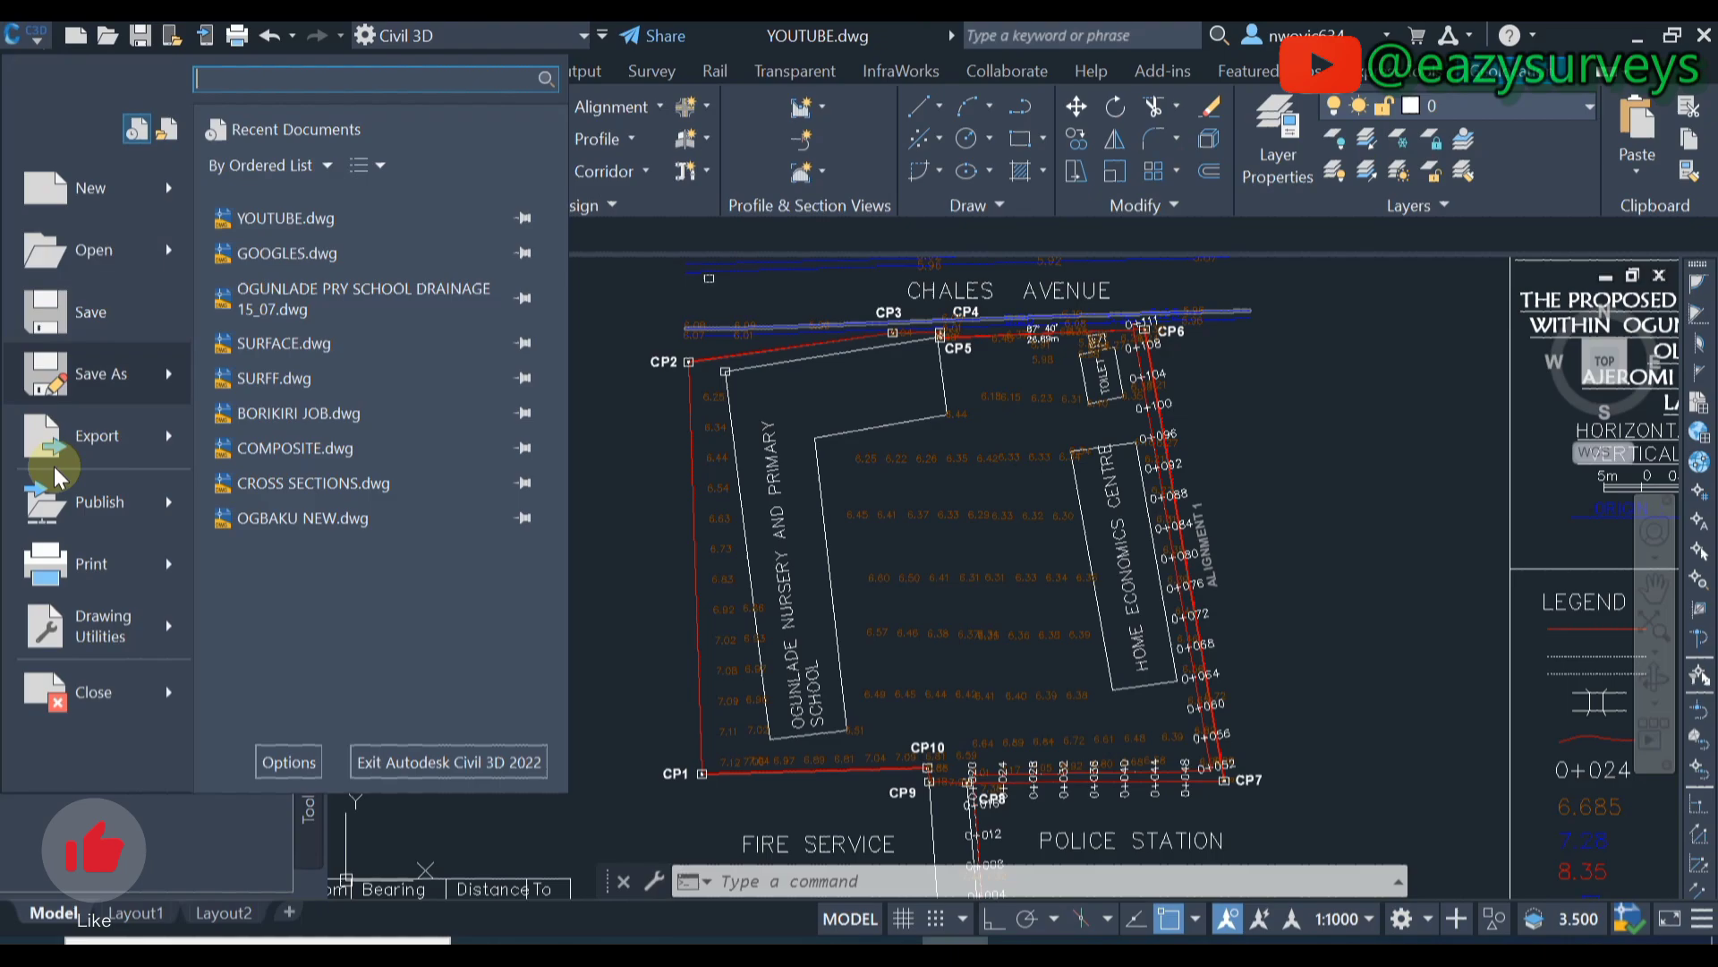
mouse_move(100, 636)
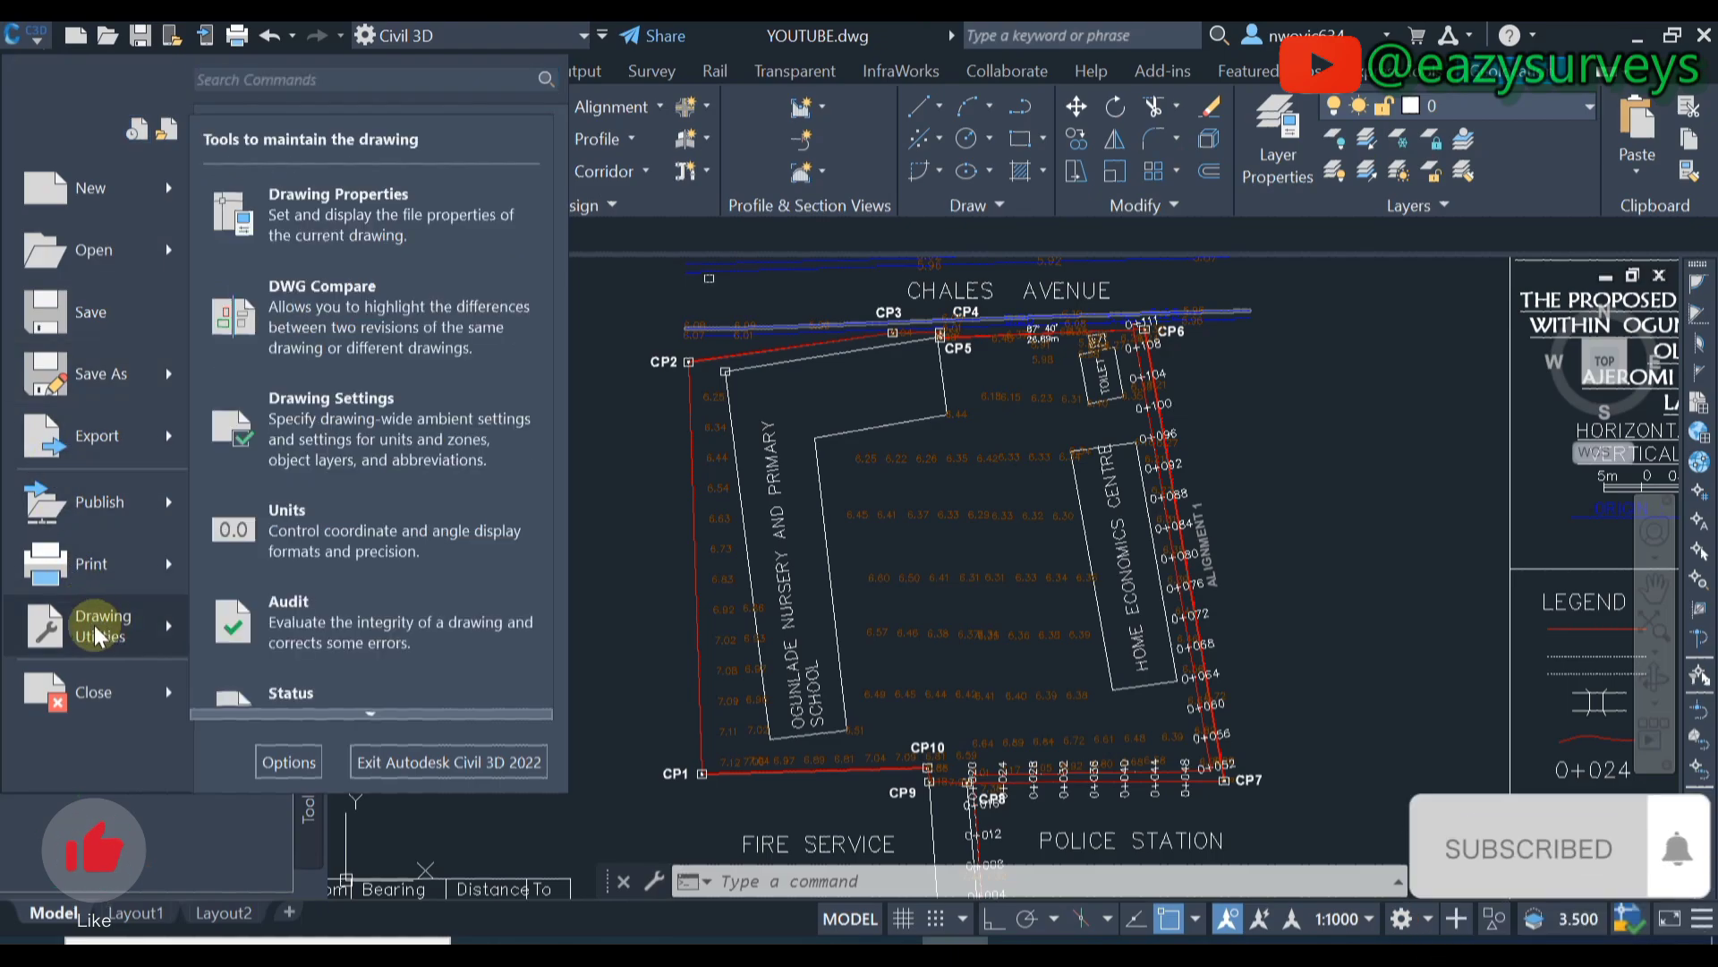
left_click(327, 416)
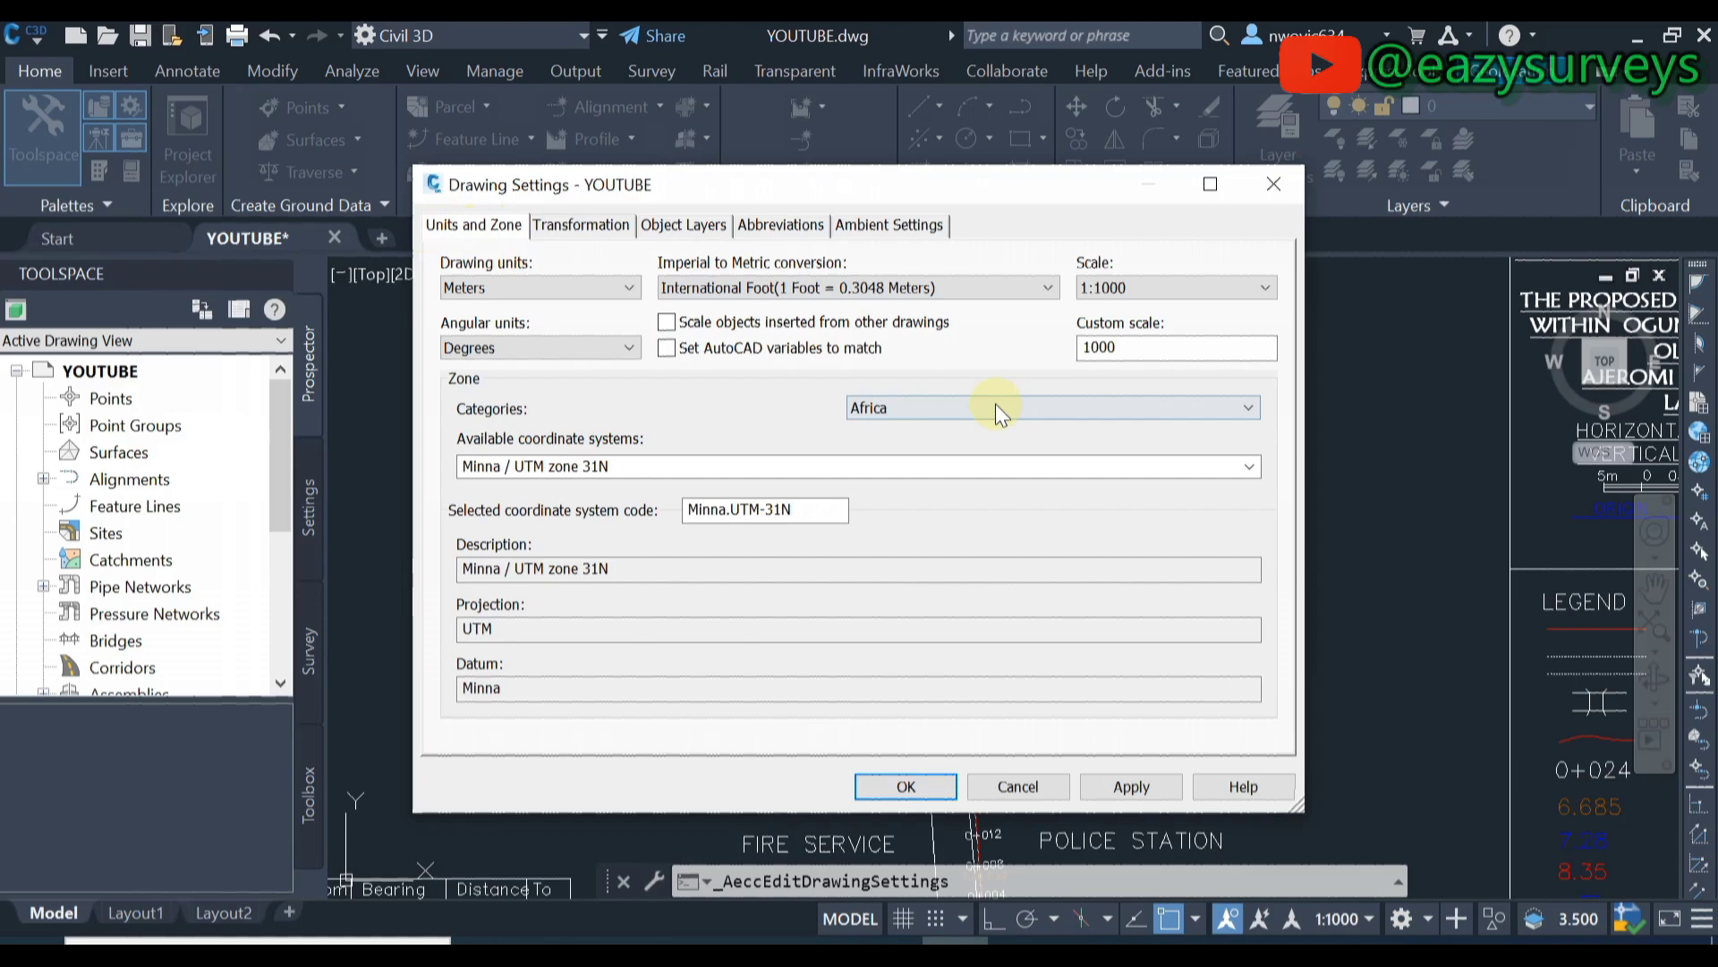
- Choose Nigeria from the coordinate zone categories list
left_click(1227, 410)
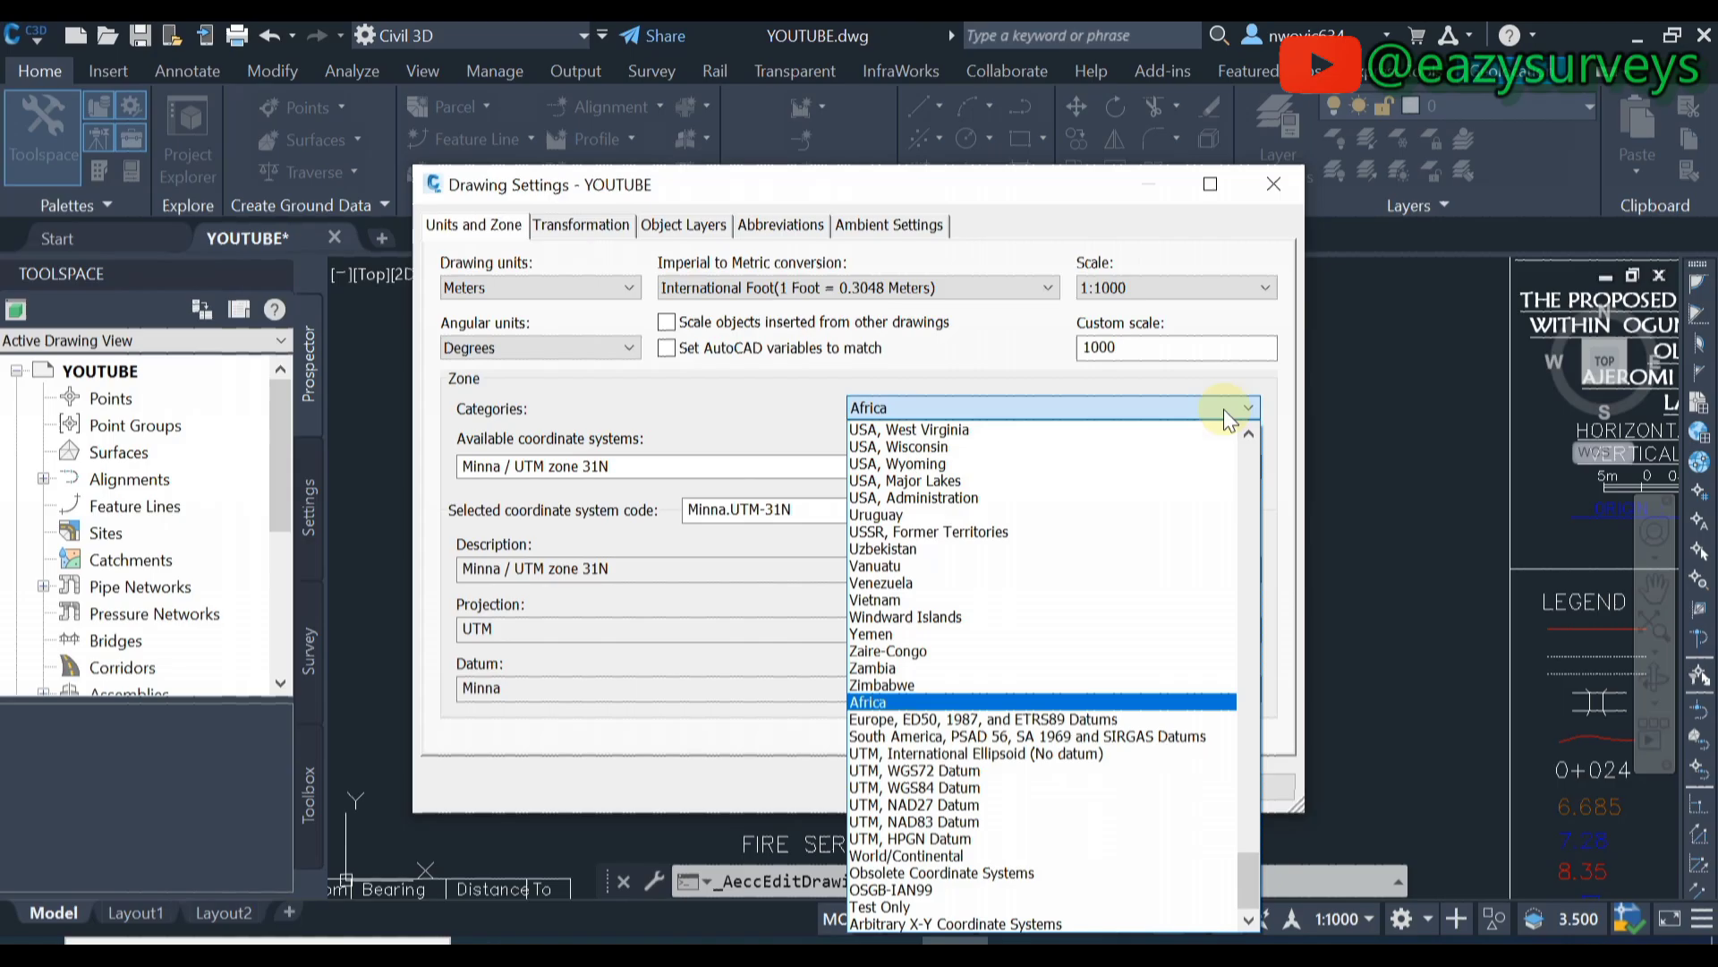
key("i")
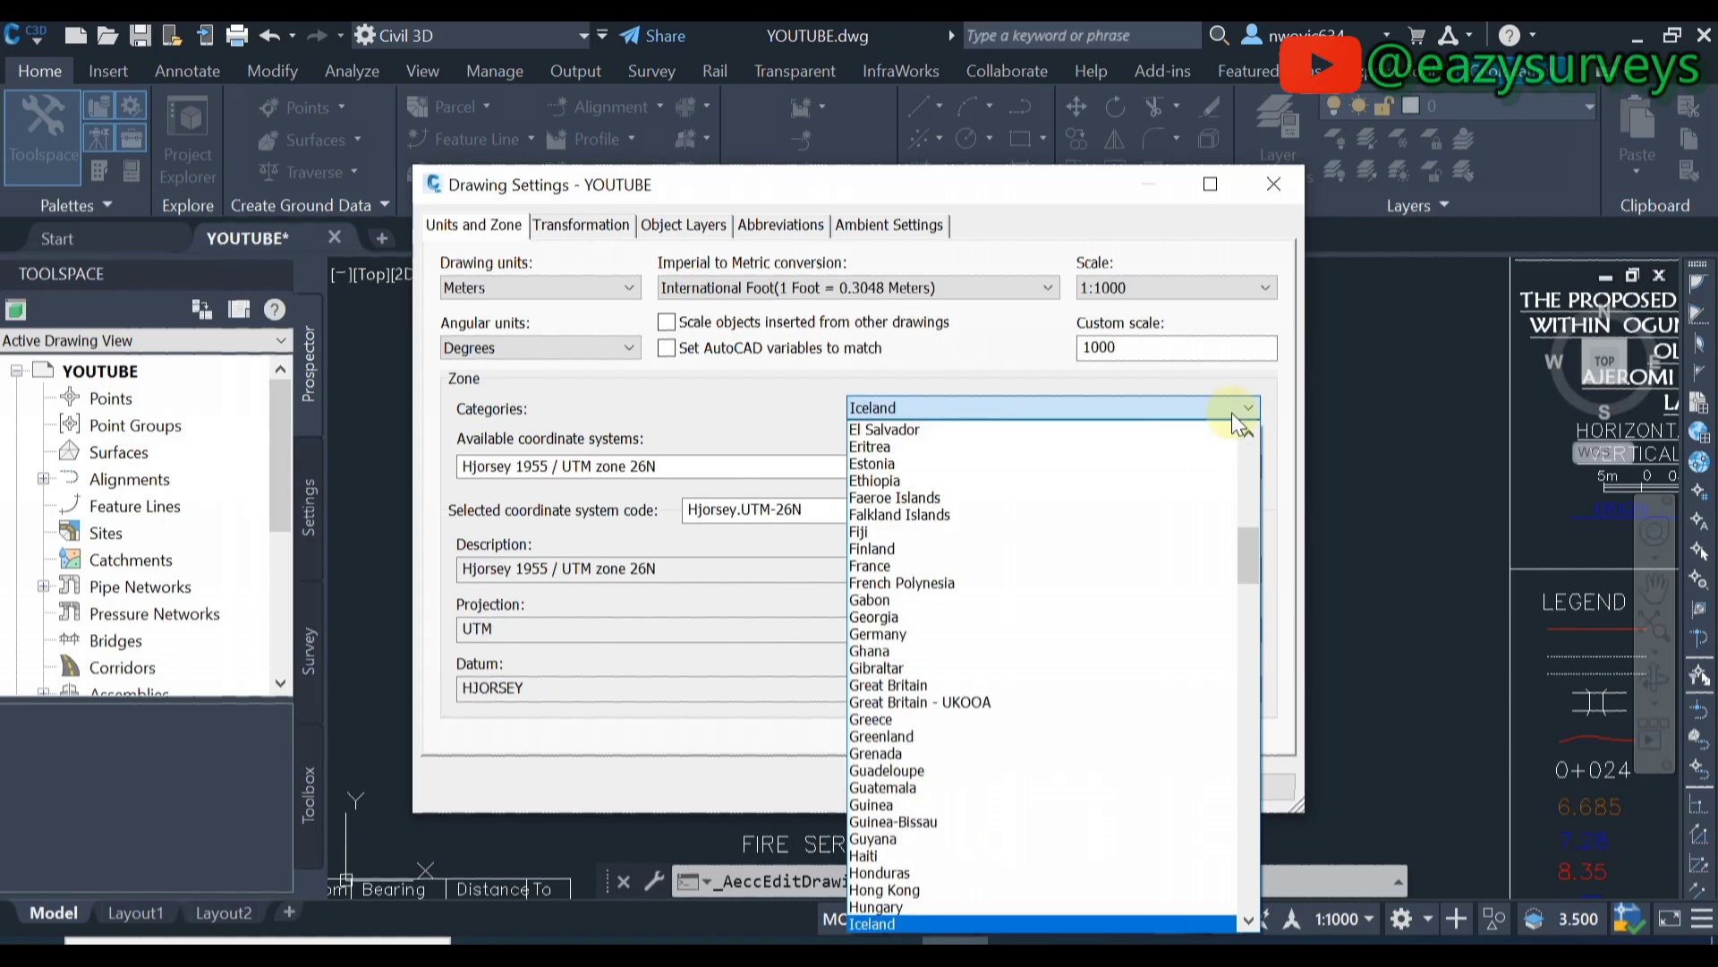
scroll(1099, 743, "down", 9)
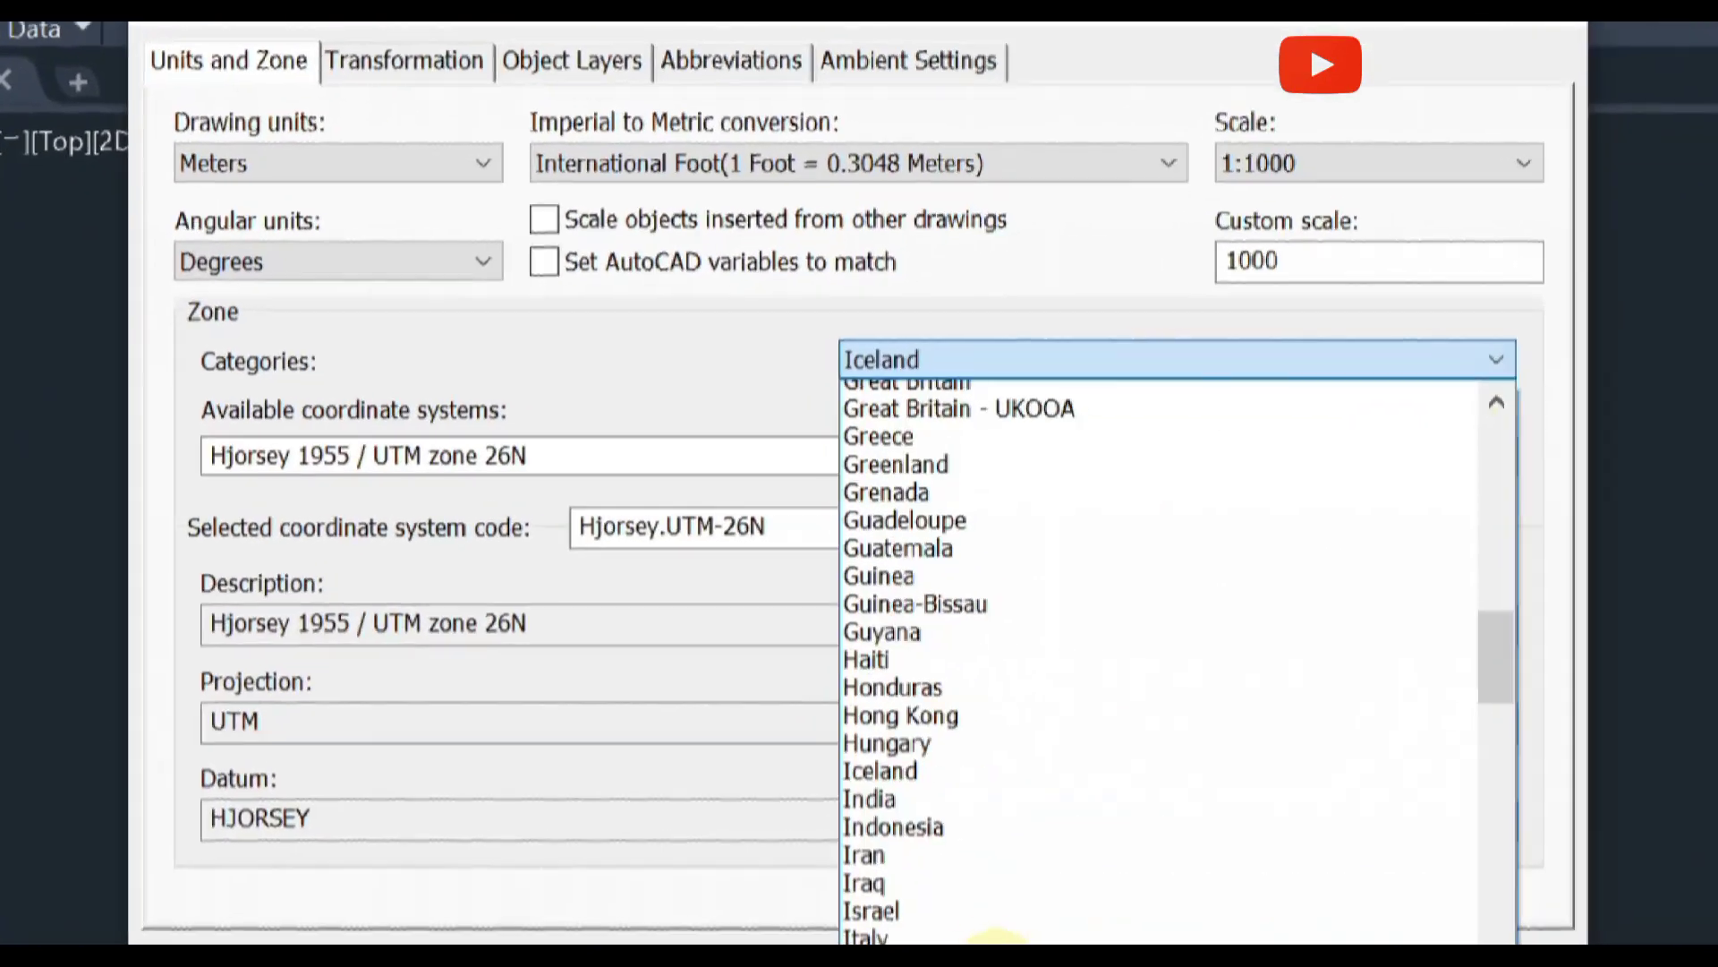
key("n")
scroll(917, 765, "down", 5)
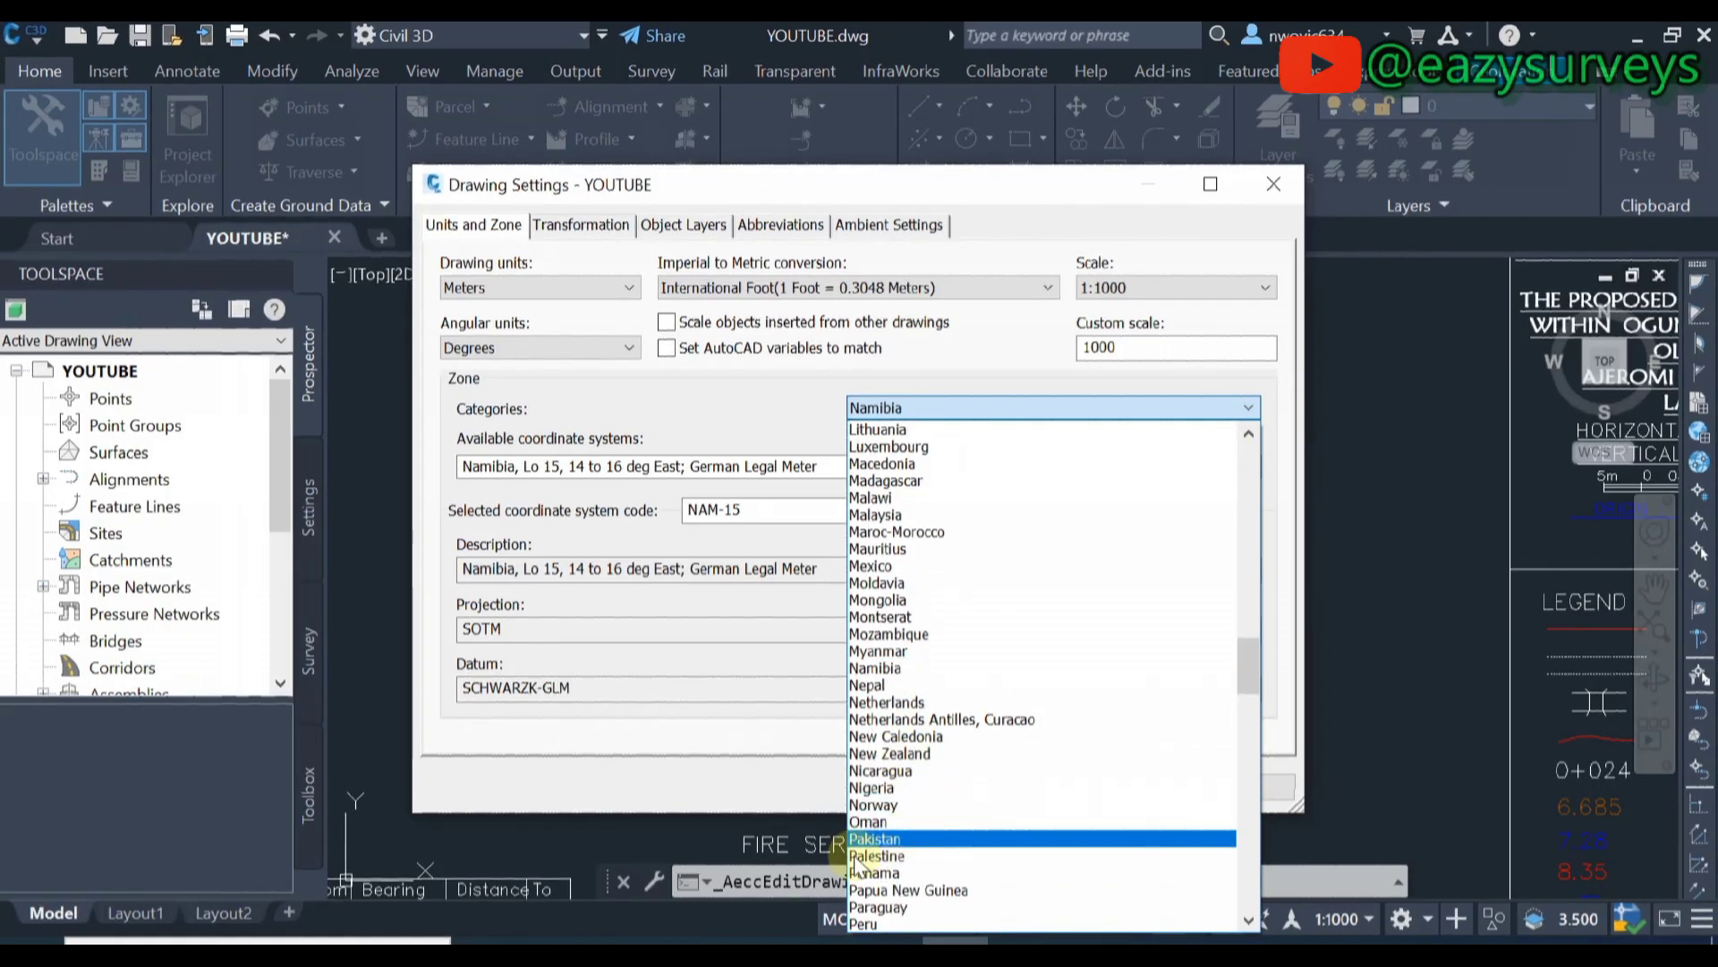
scroll(857, 864, "down", 2)
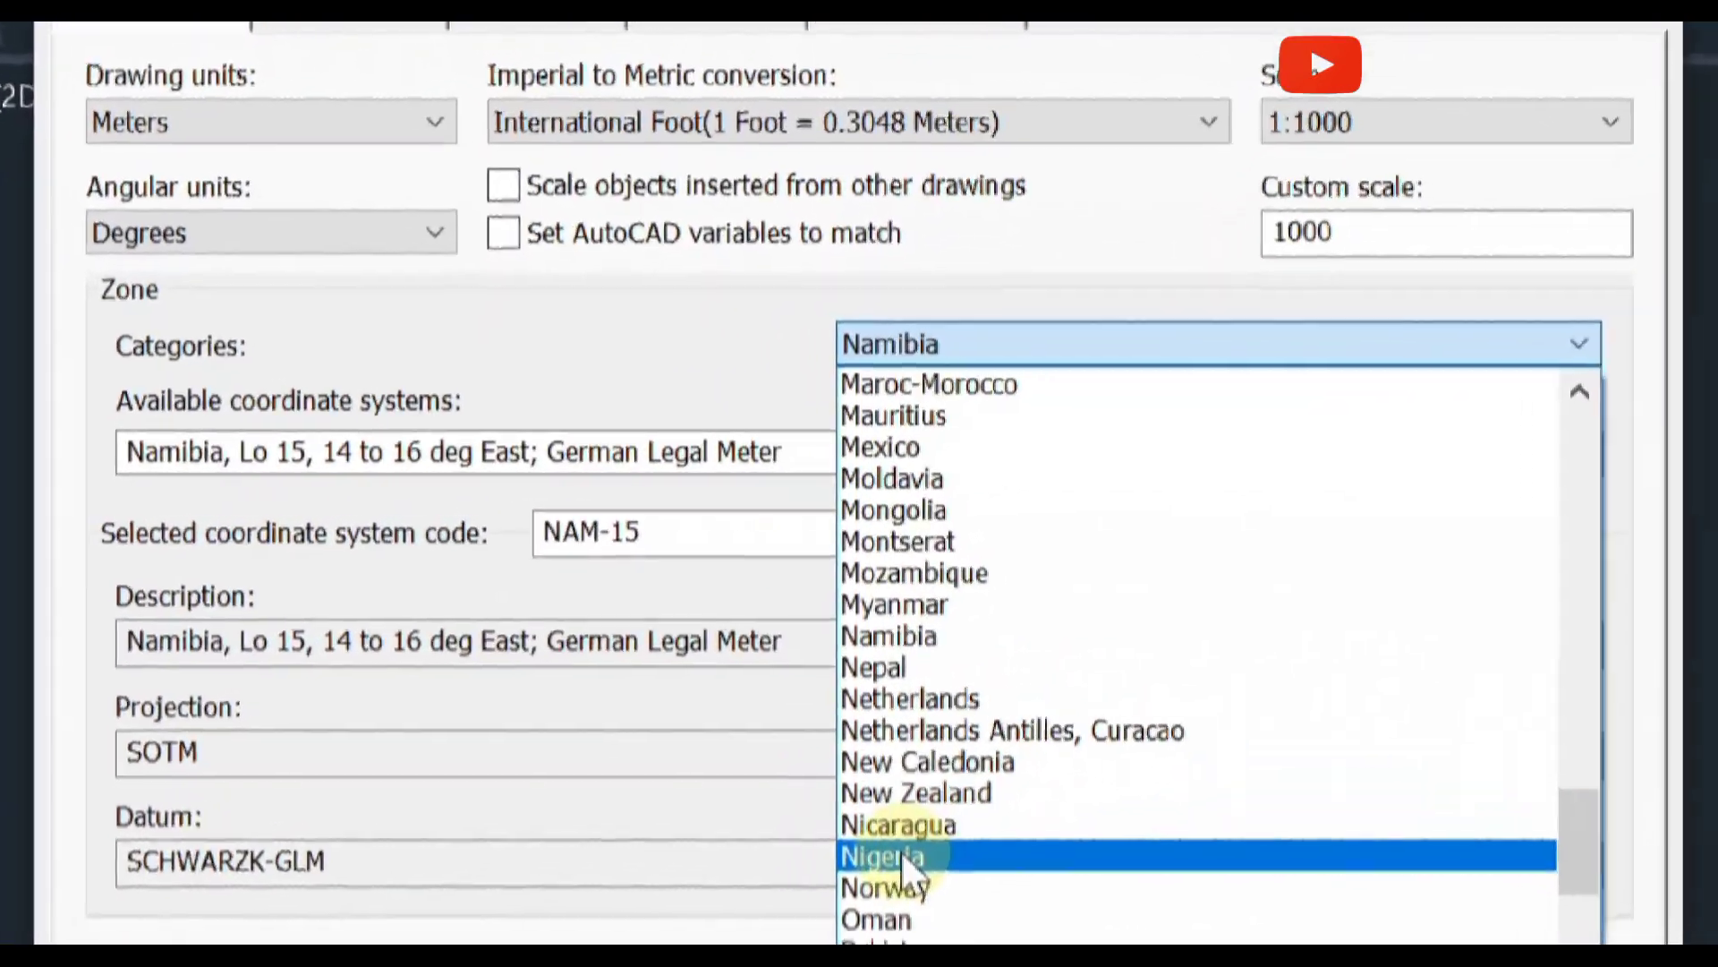
left_click(912, 784)
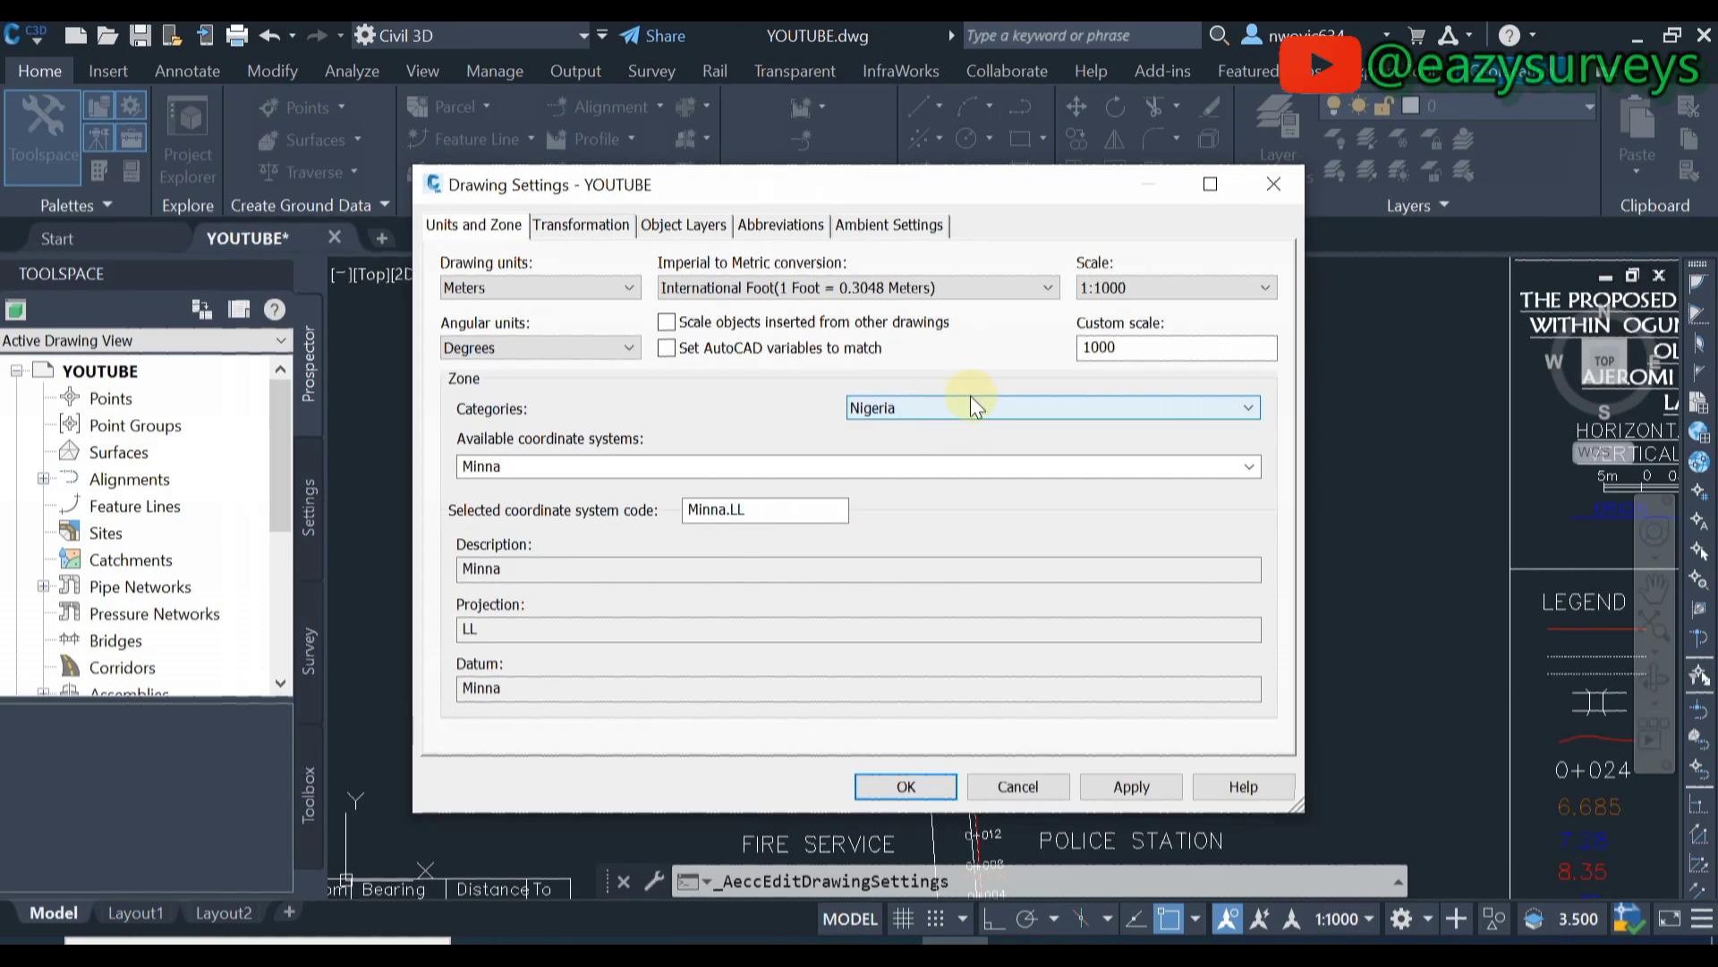
- Keep Nigeria as the category and list its available Minna coordinate systems
left_click(952, 405)
scroll(932, 781, "down", 3)
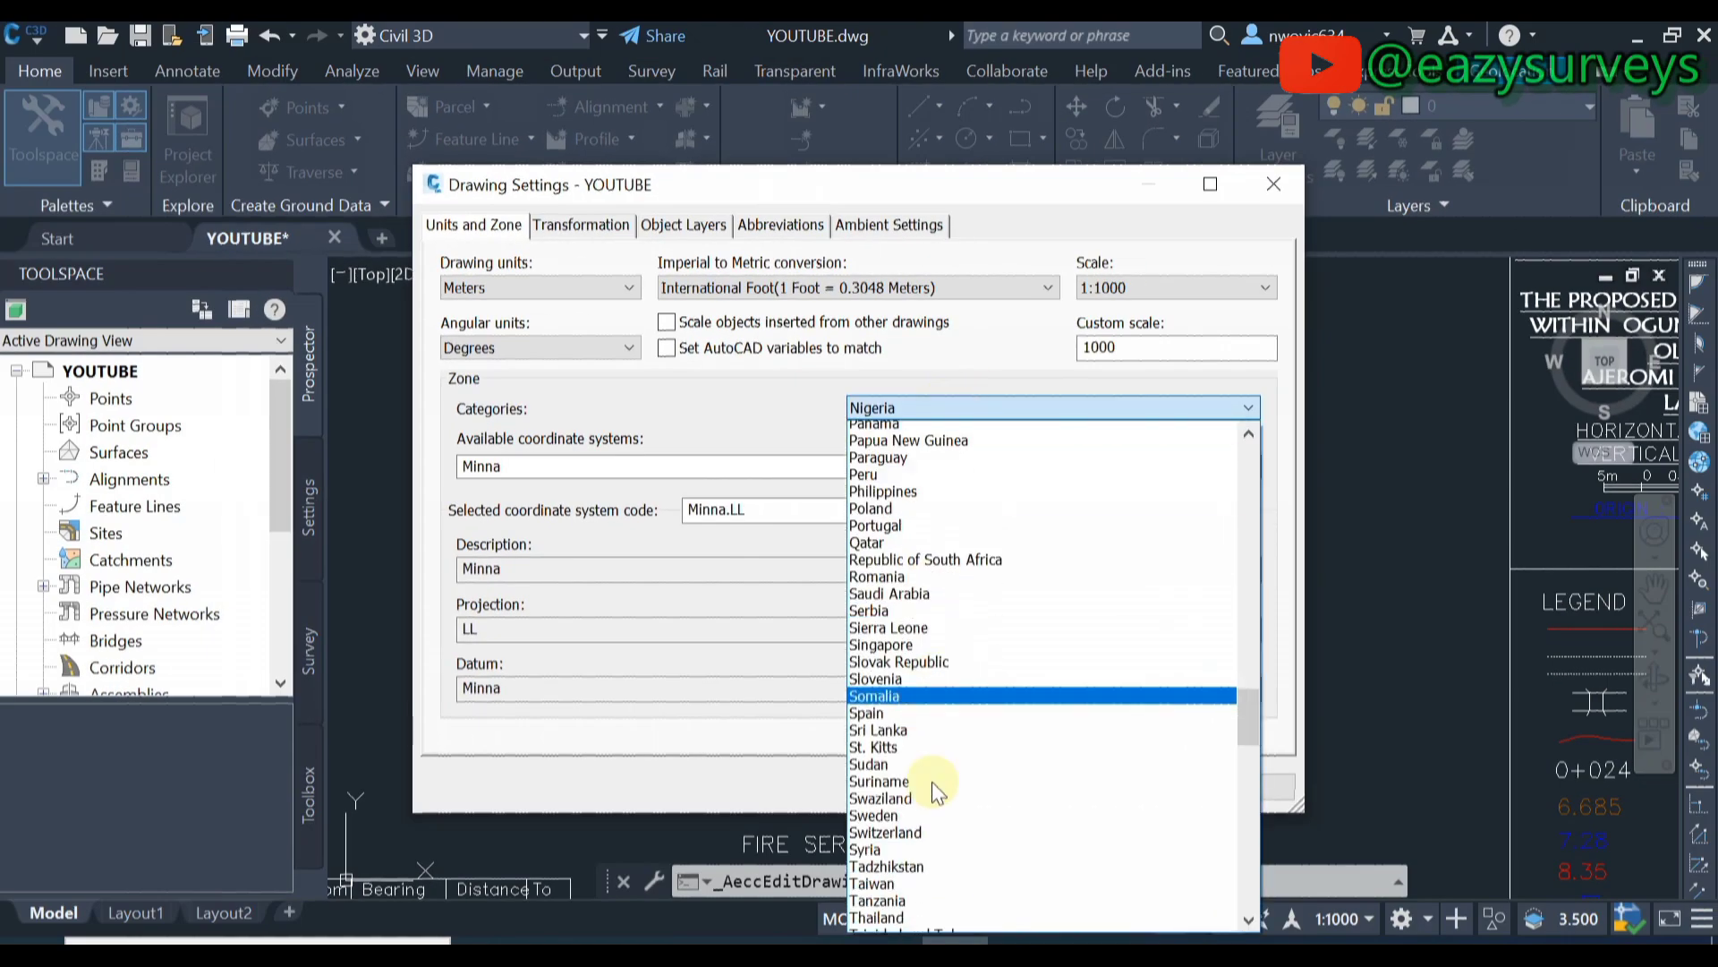
scroll(927, 889, "down", 3)
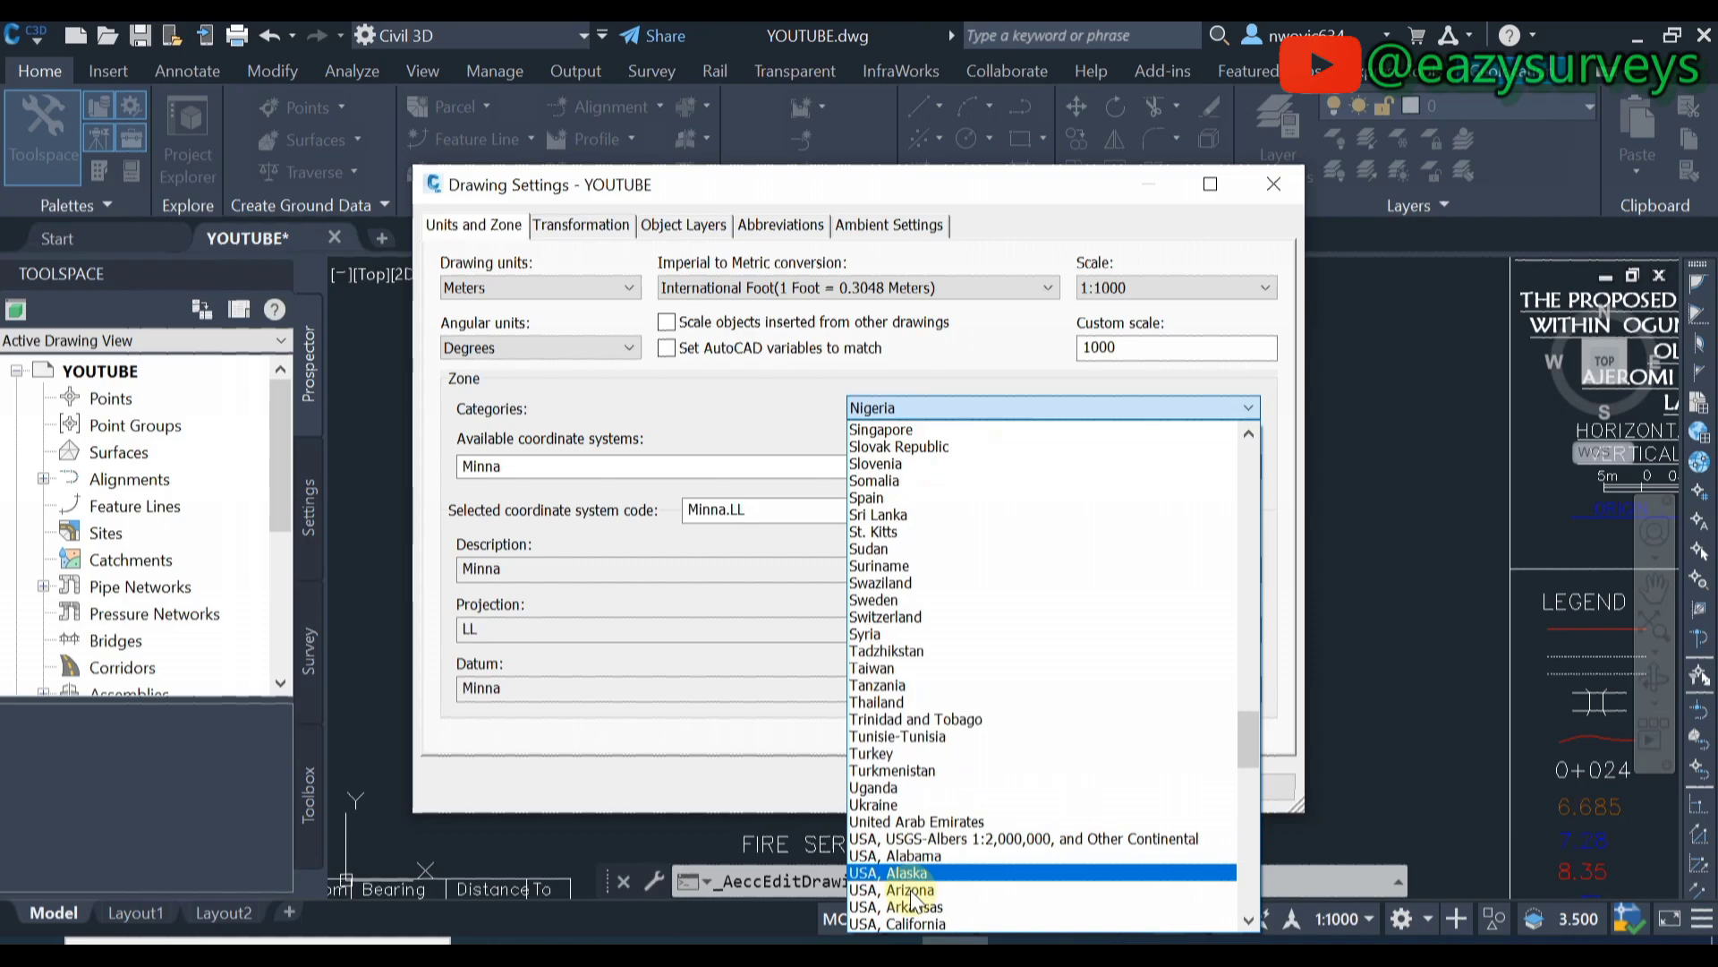
scroll(915, 918, "down", 2)
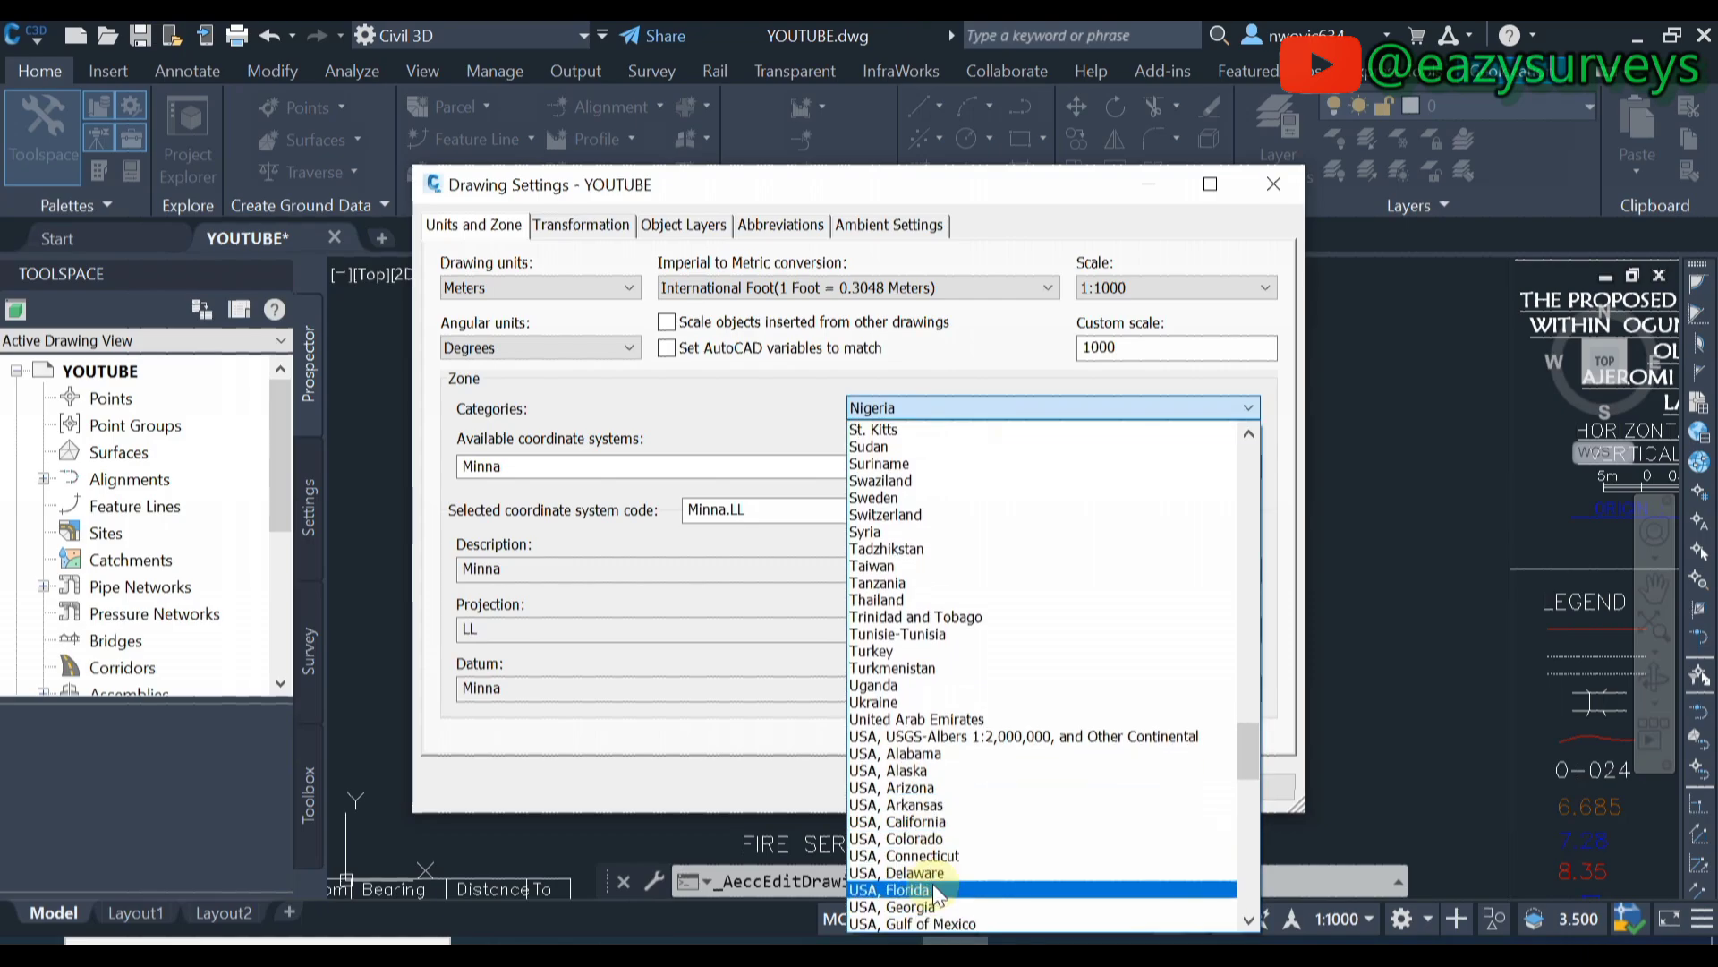
scroll(910, 530, "up", 11)
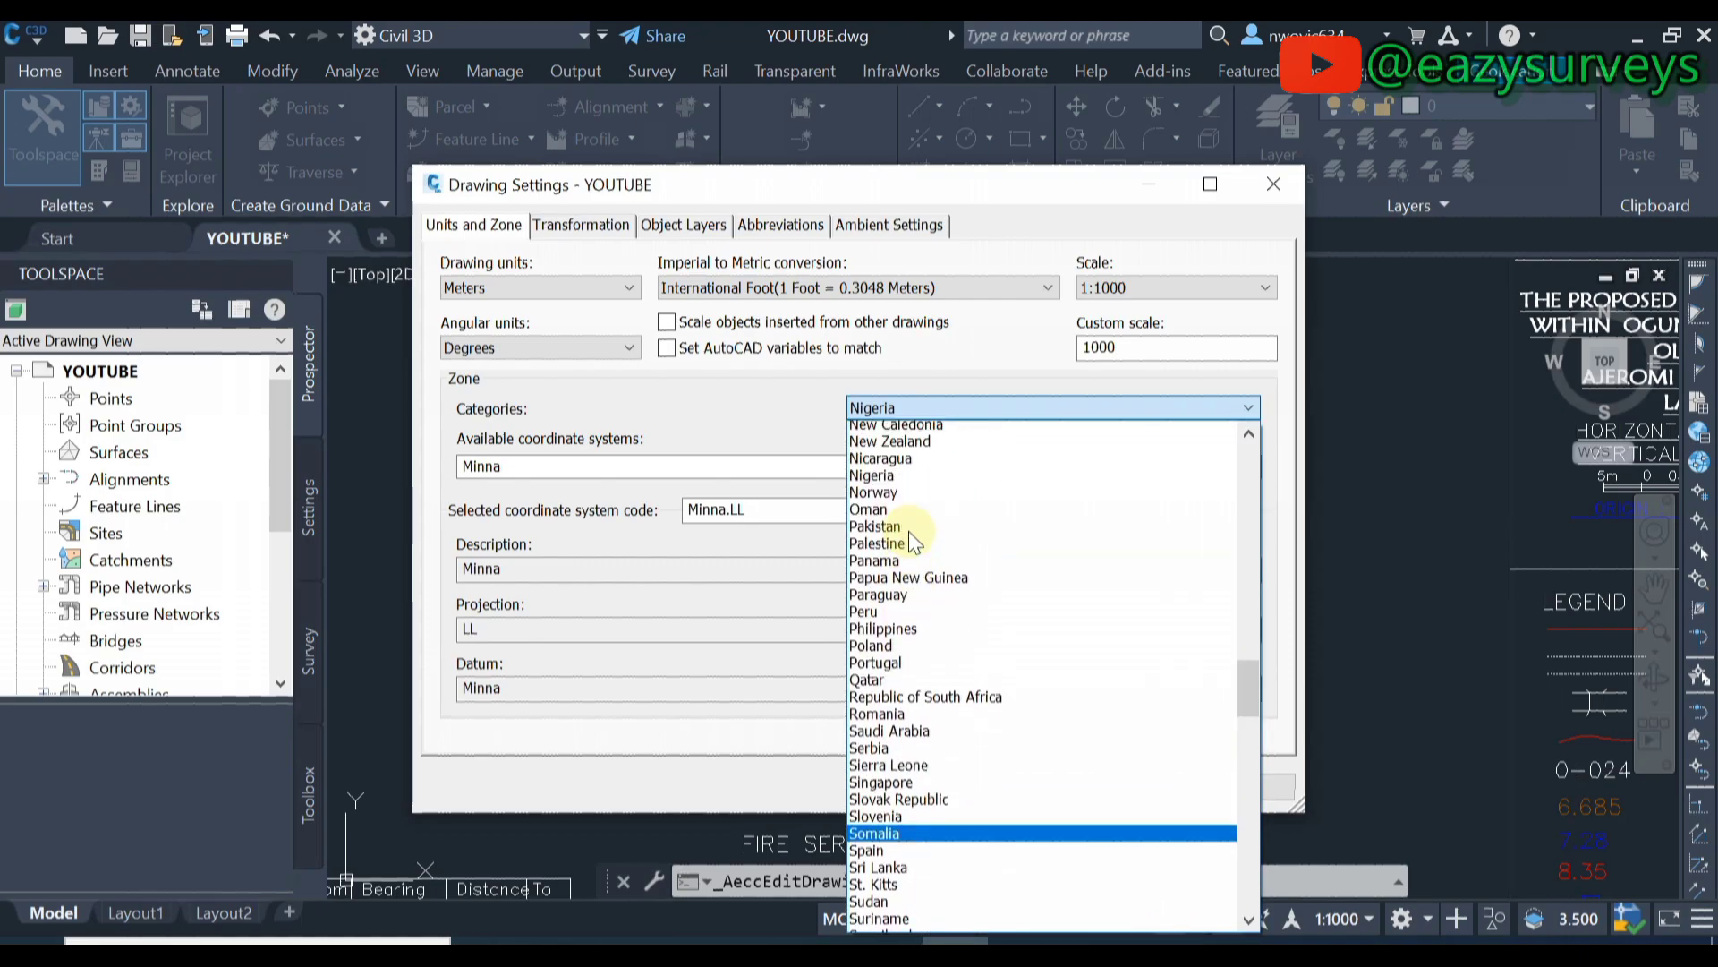
left_click(876, 404)
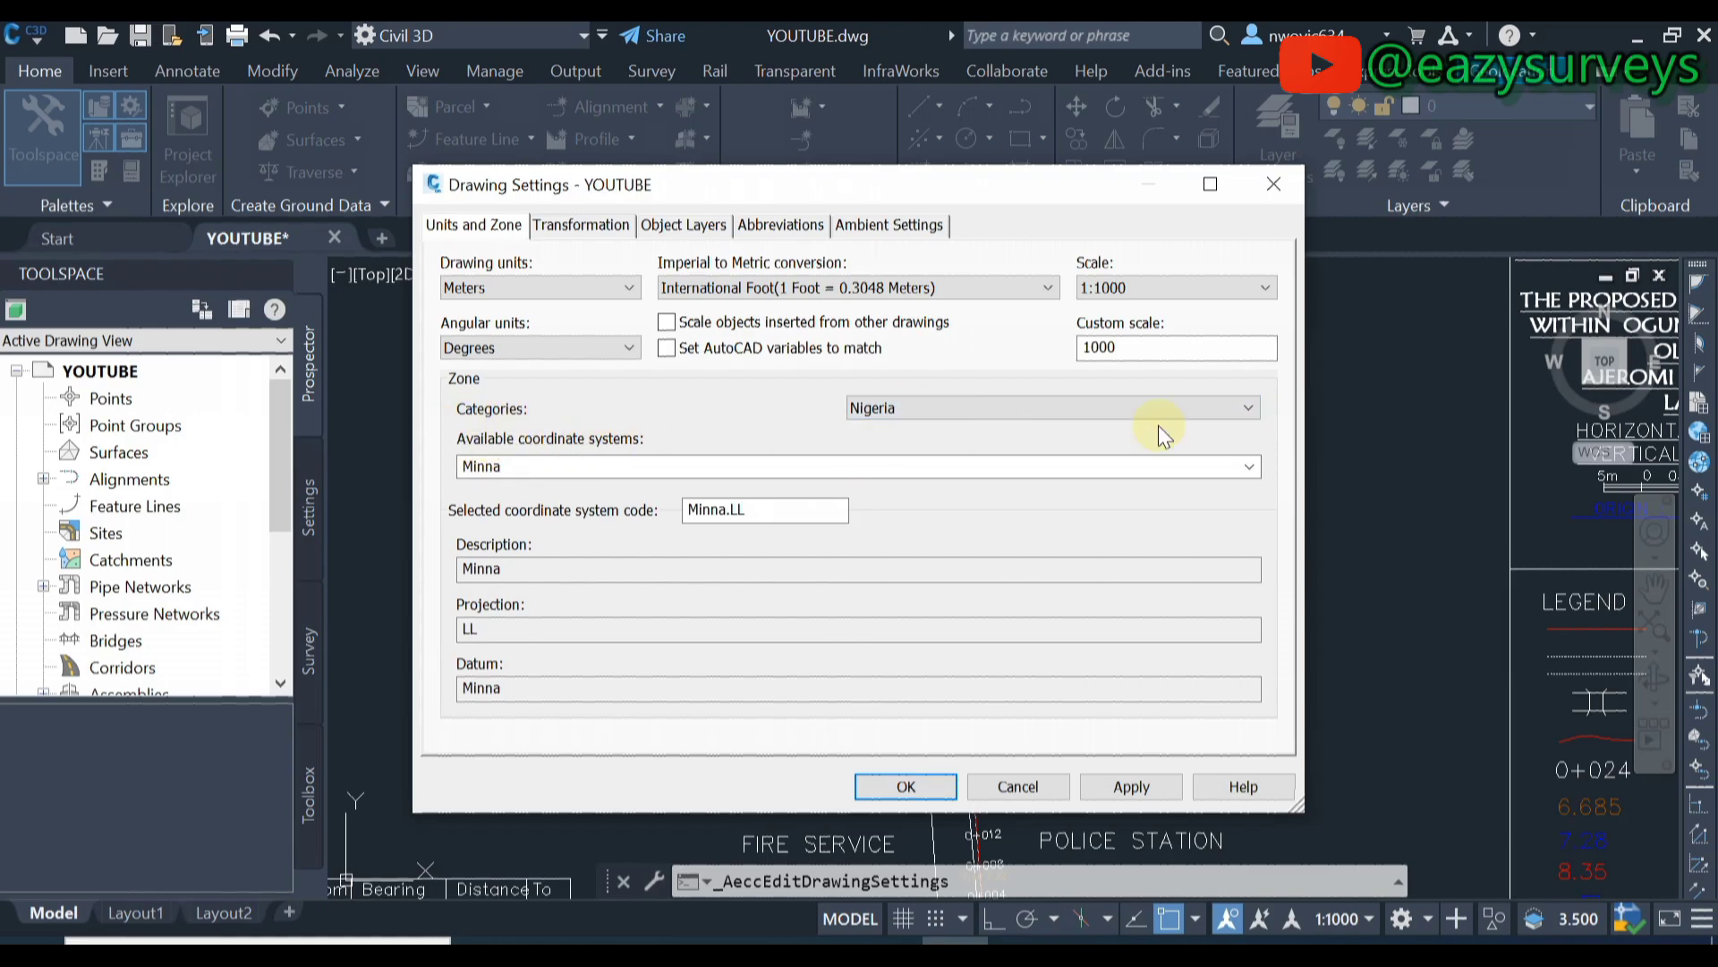
left_click(1253, 466)
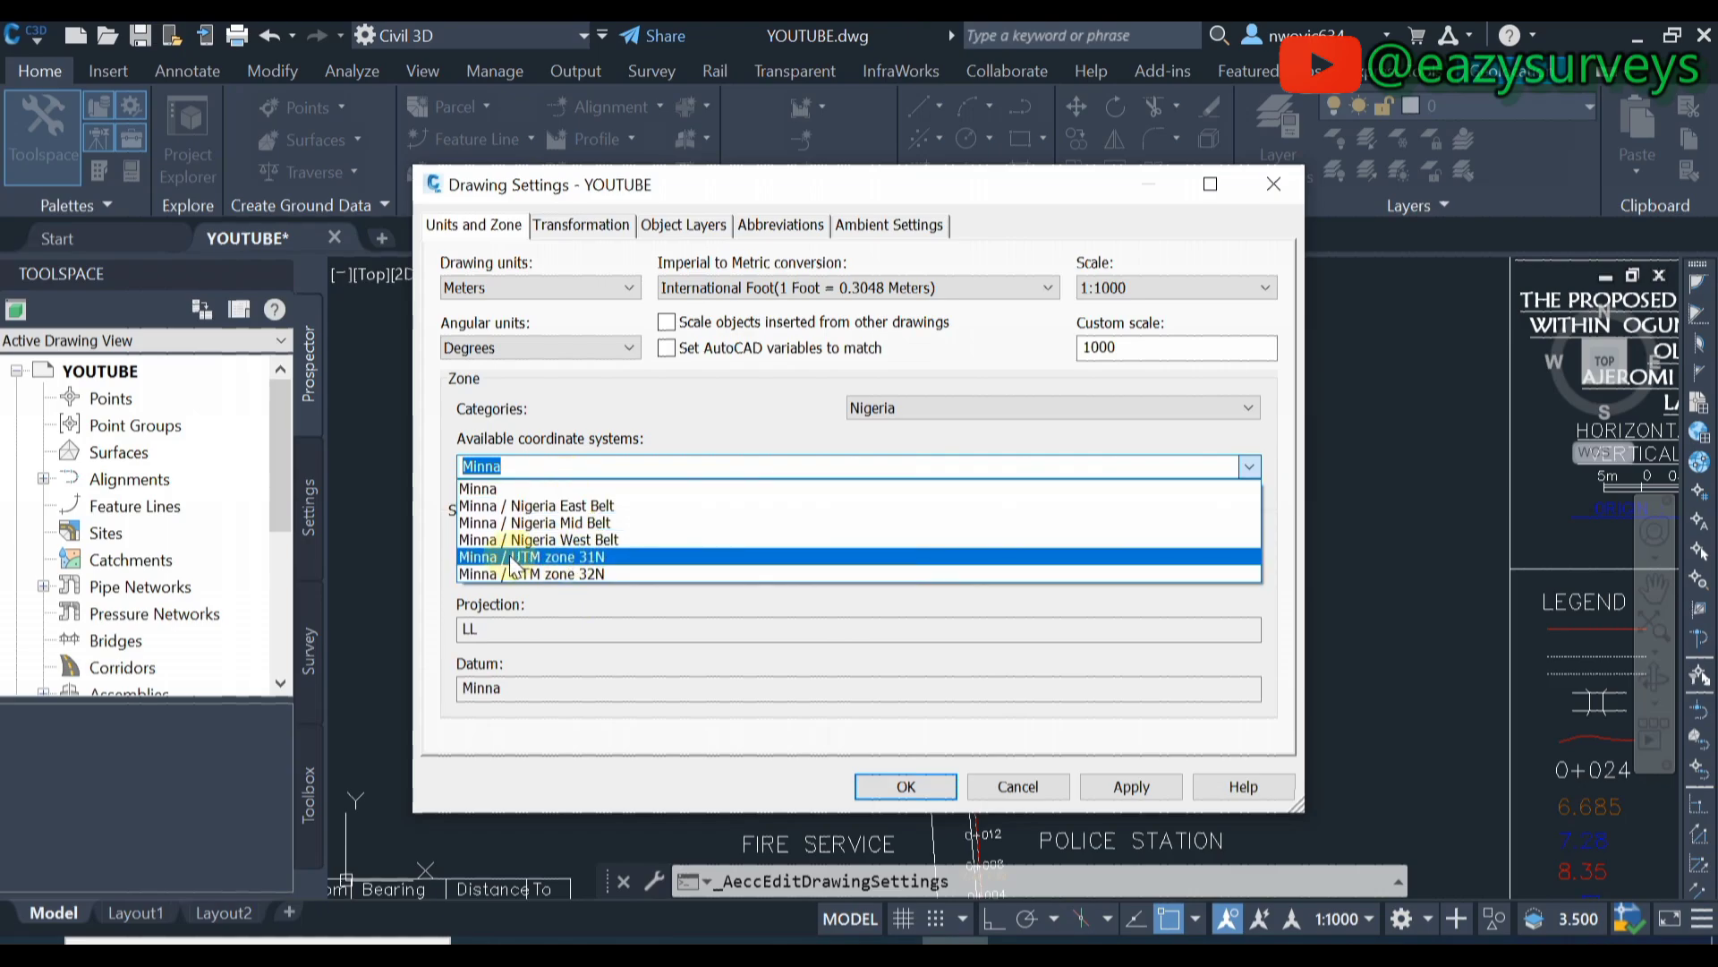
- Select Minna / UTM zone 31N, review the other settings tabs, then apply and confirm
left_click(586, 556)
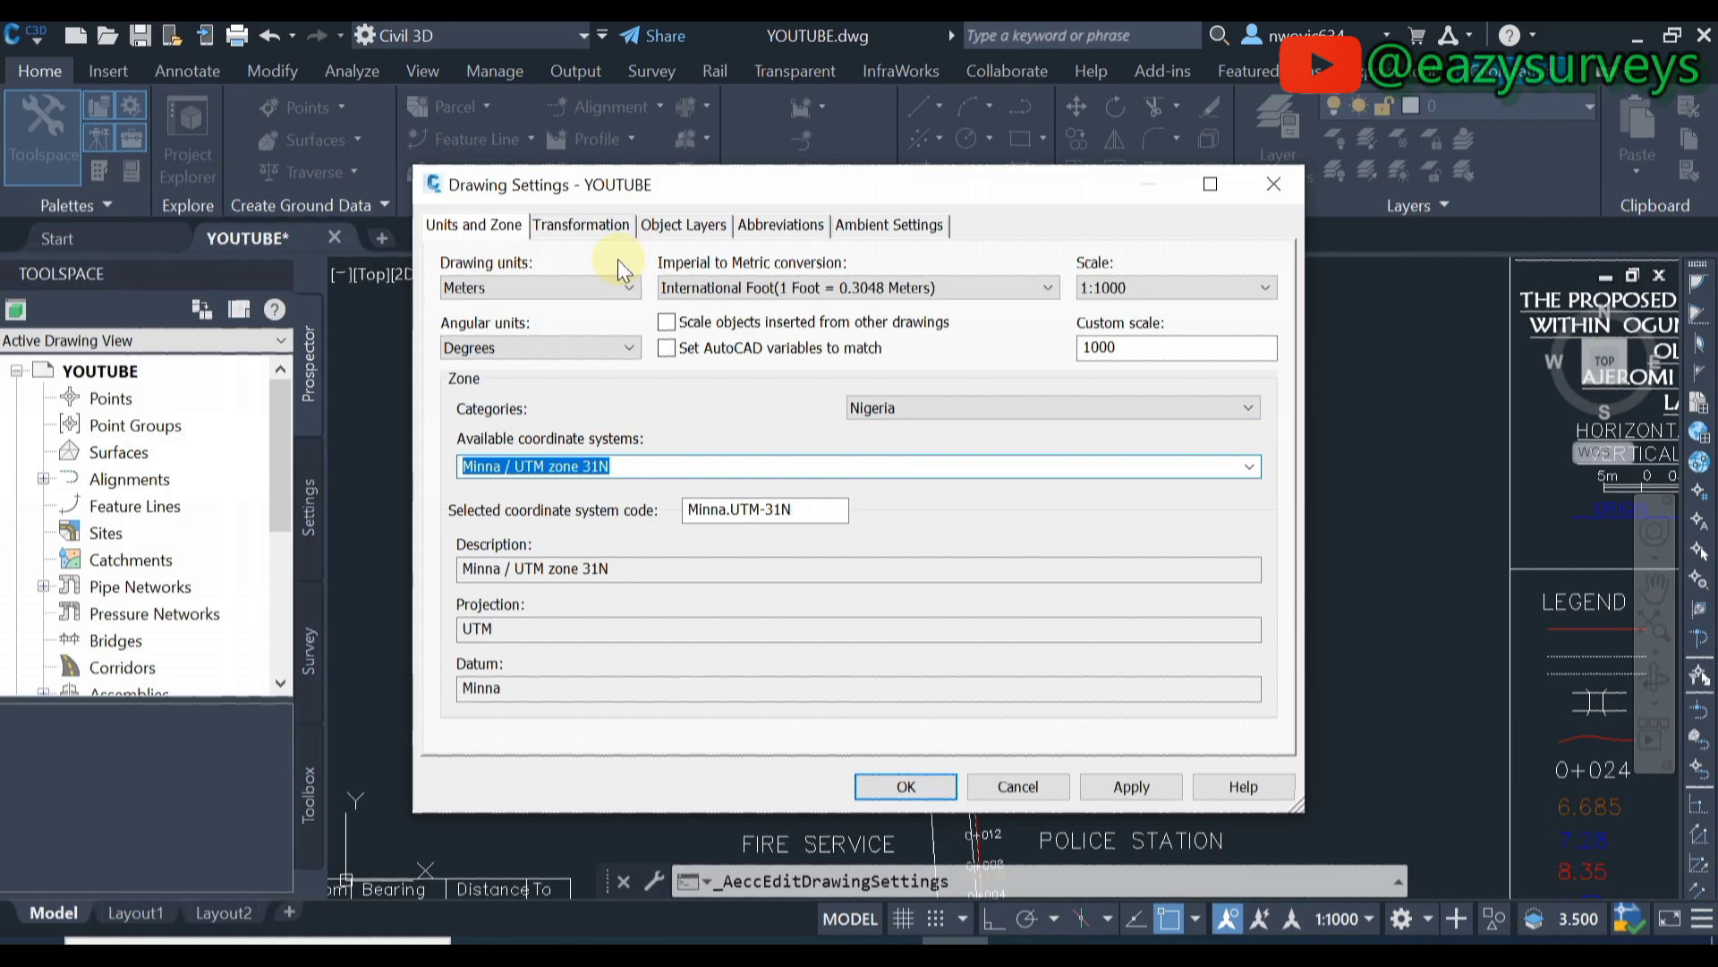
left_click(604, 228)
left_click(679, 223)
left_click(770, 224)
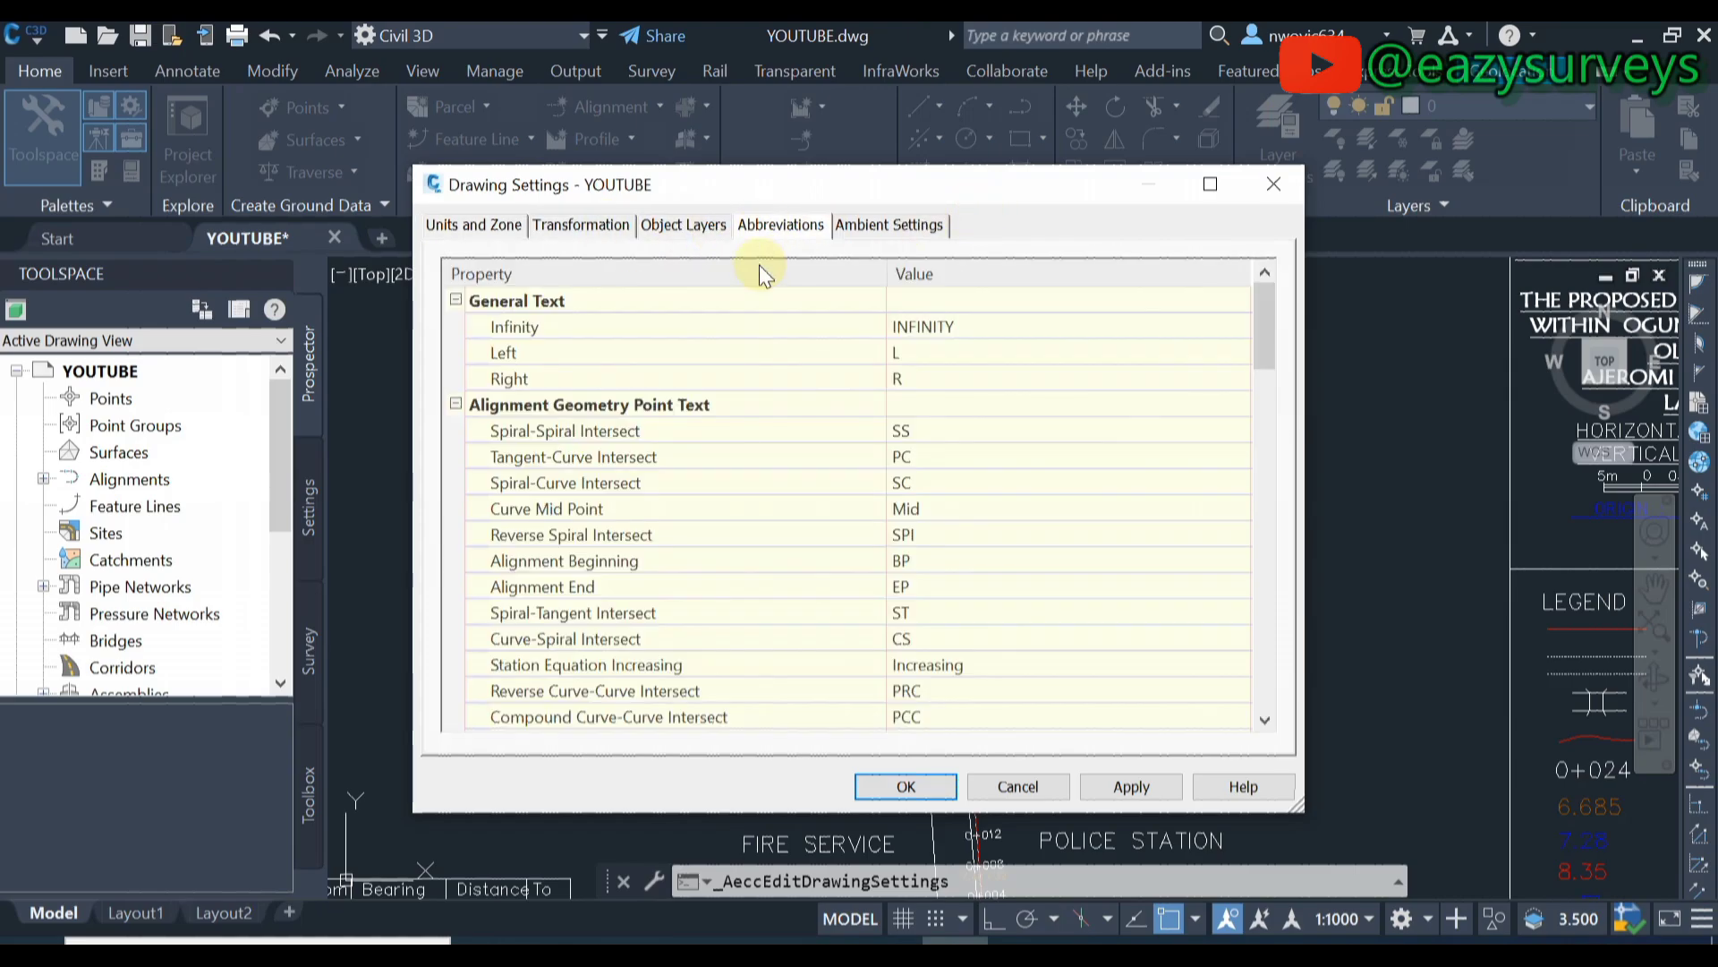
left_click(859, 231)
left_click(474, 227)
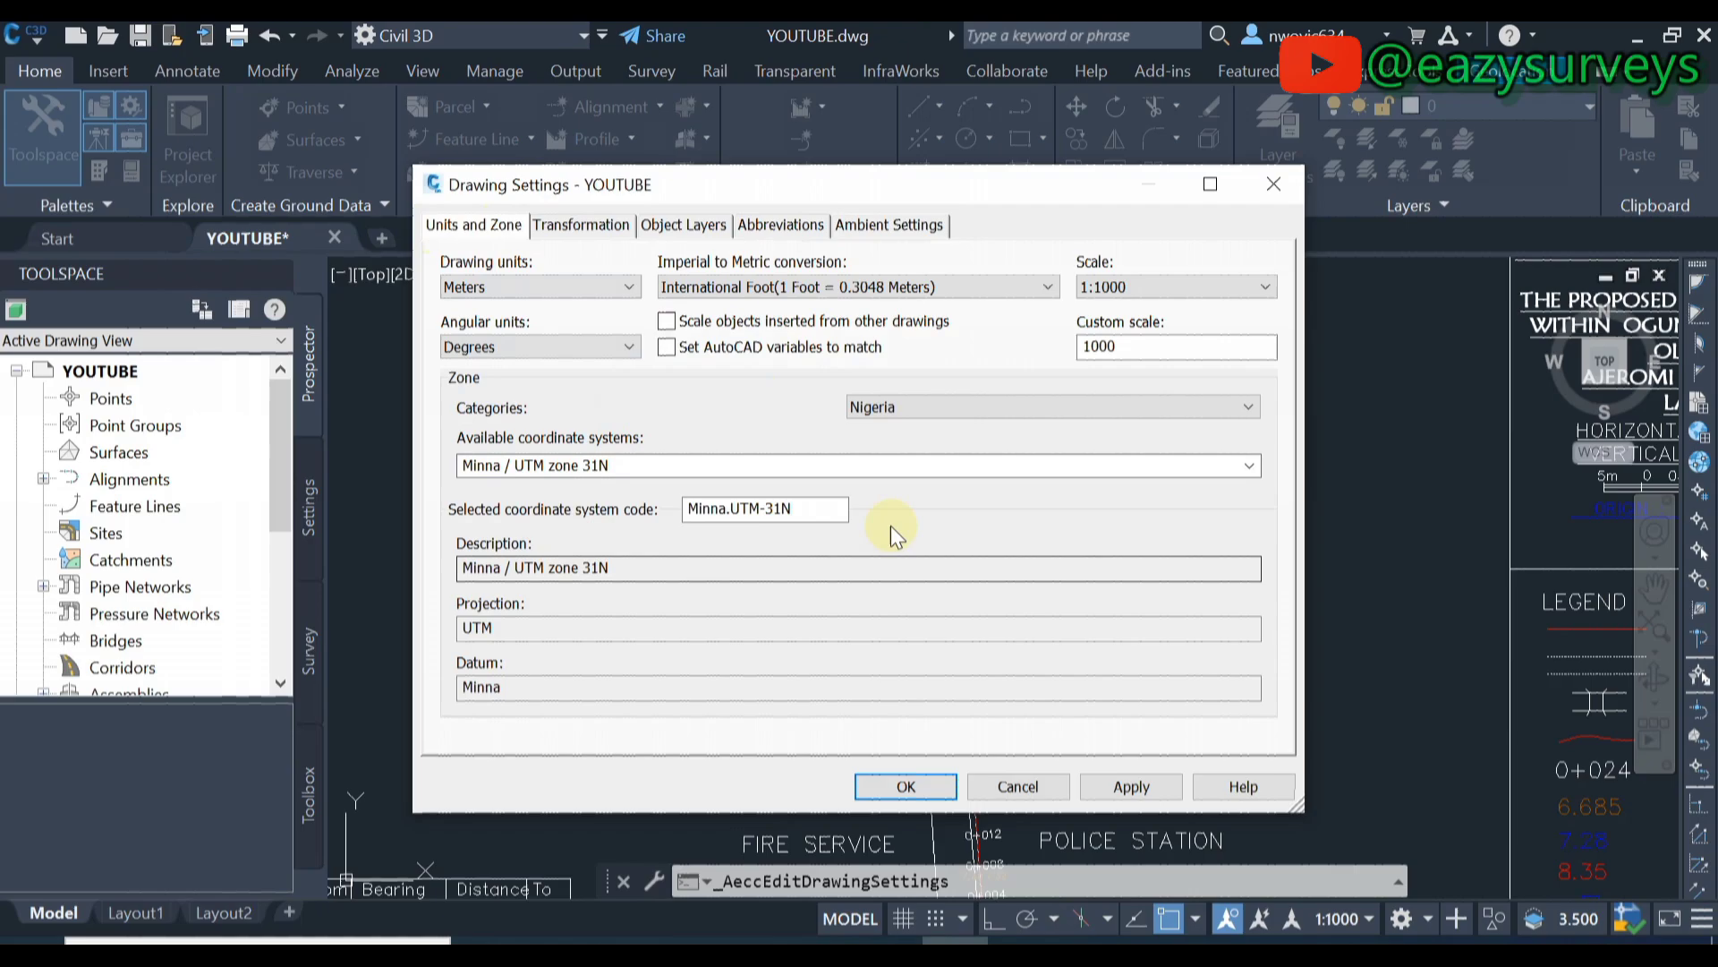
left_click(1128, 797)
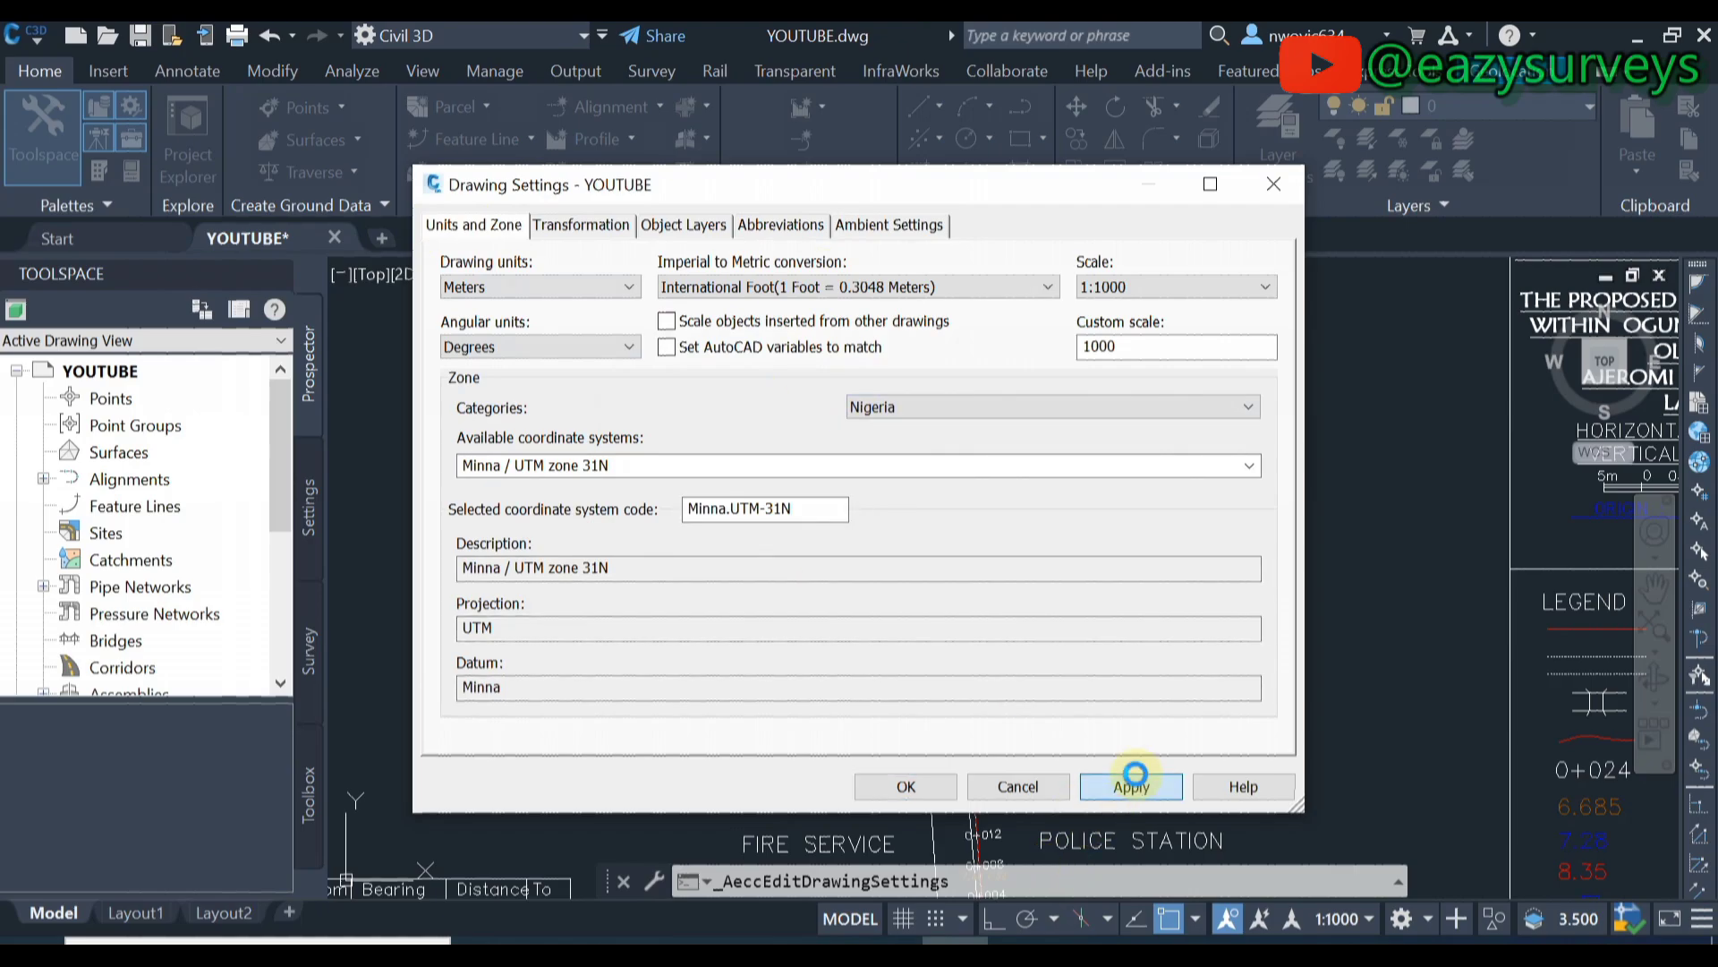
left_click(924, 787)
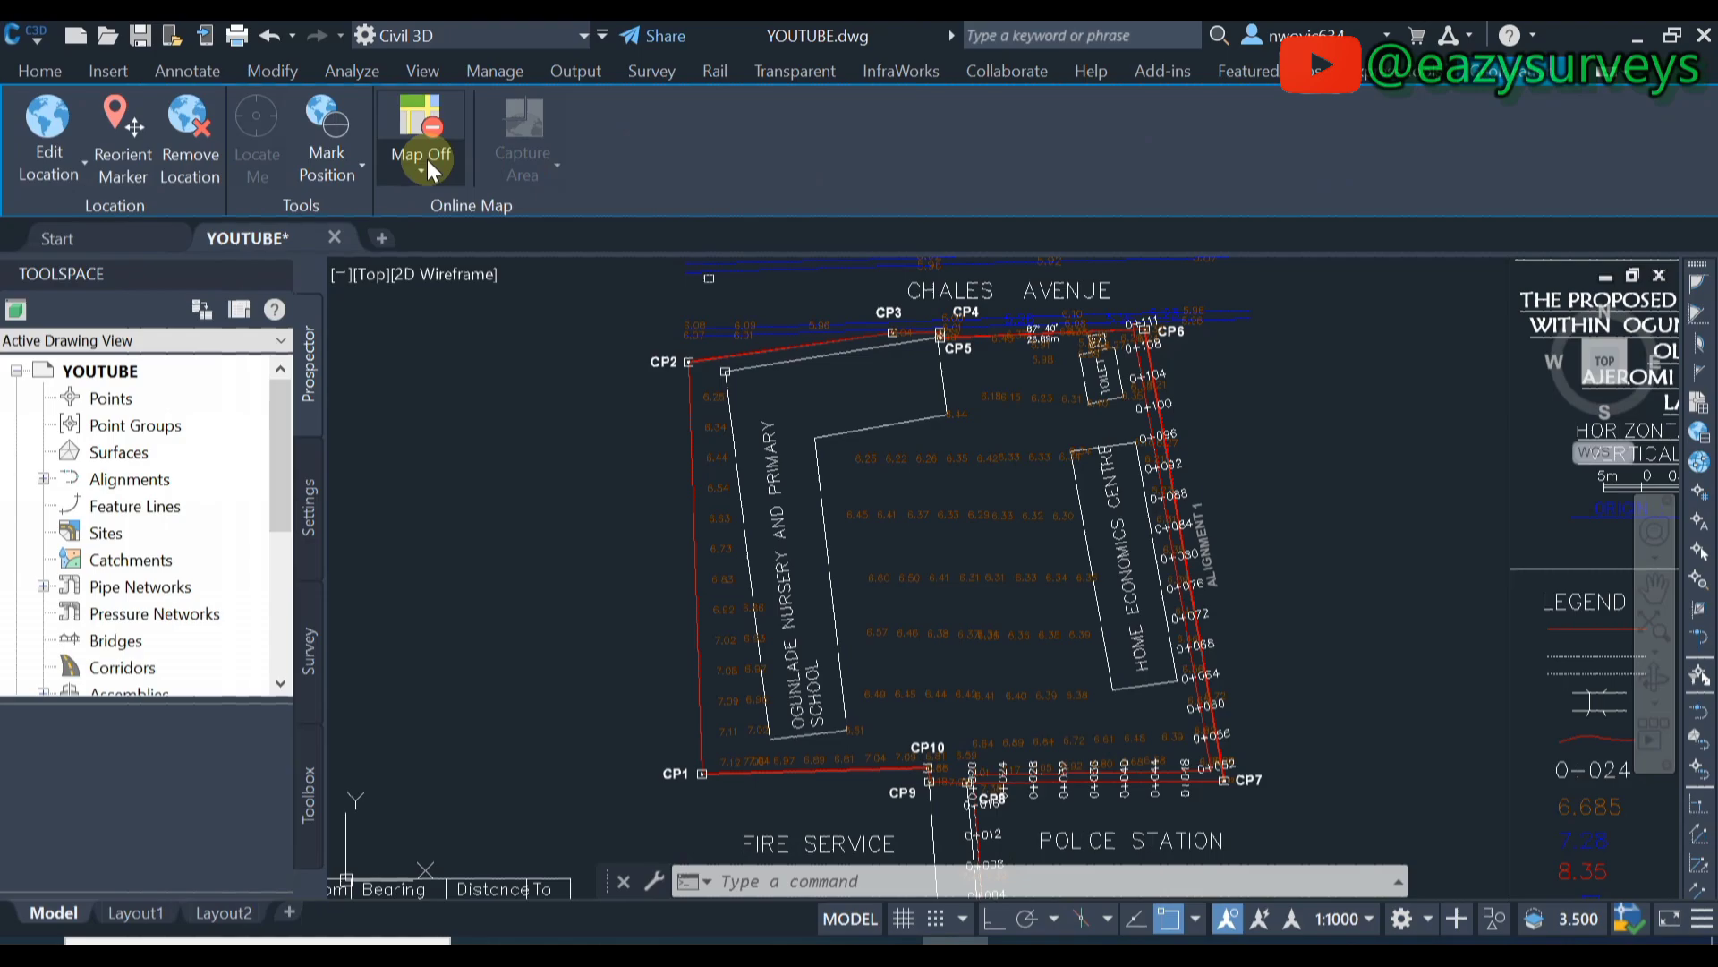
- Switch the online map to Map Aerial and zoom to check the imagery under the plan
left_click(427, 159)
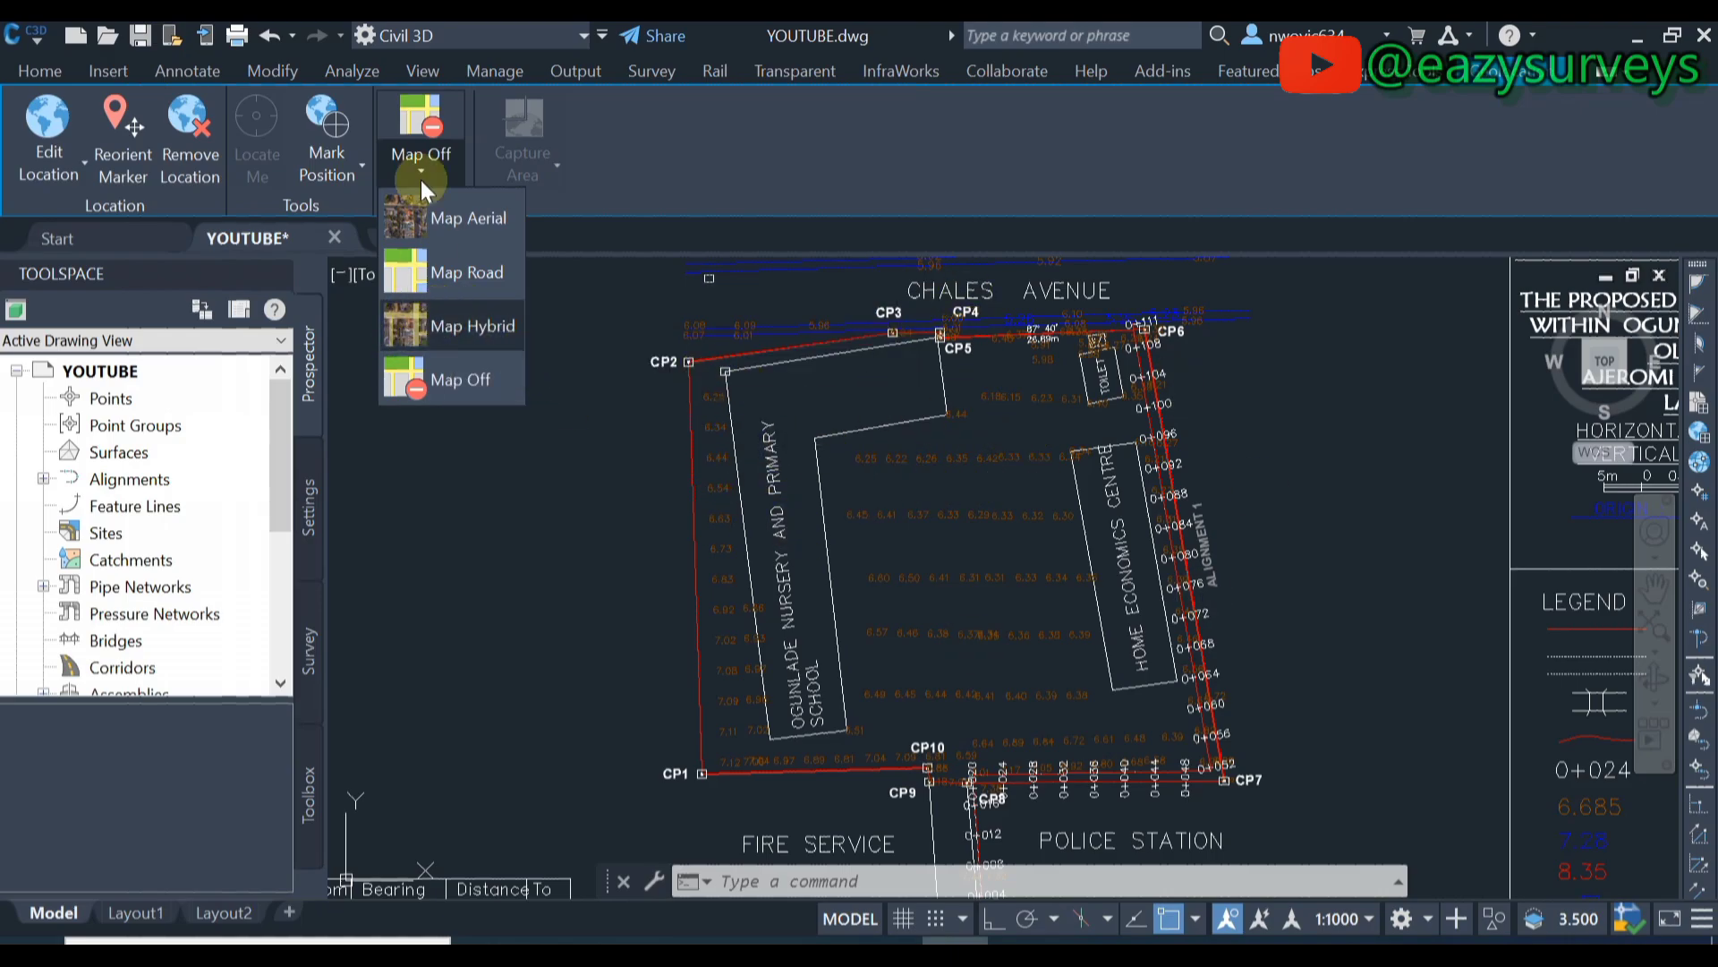
left_click(448, 228)
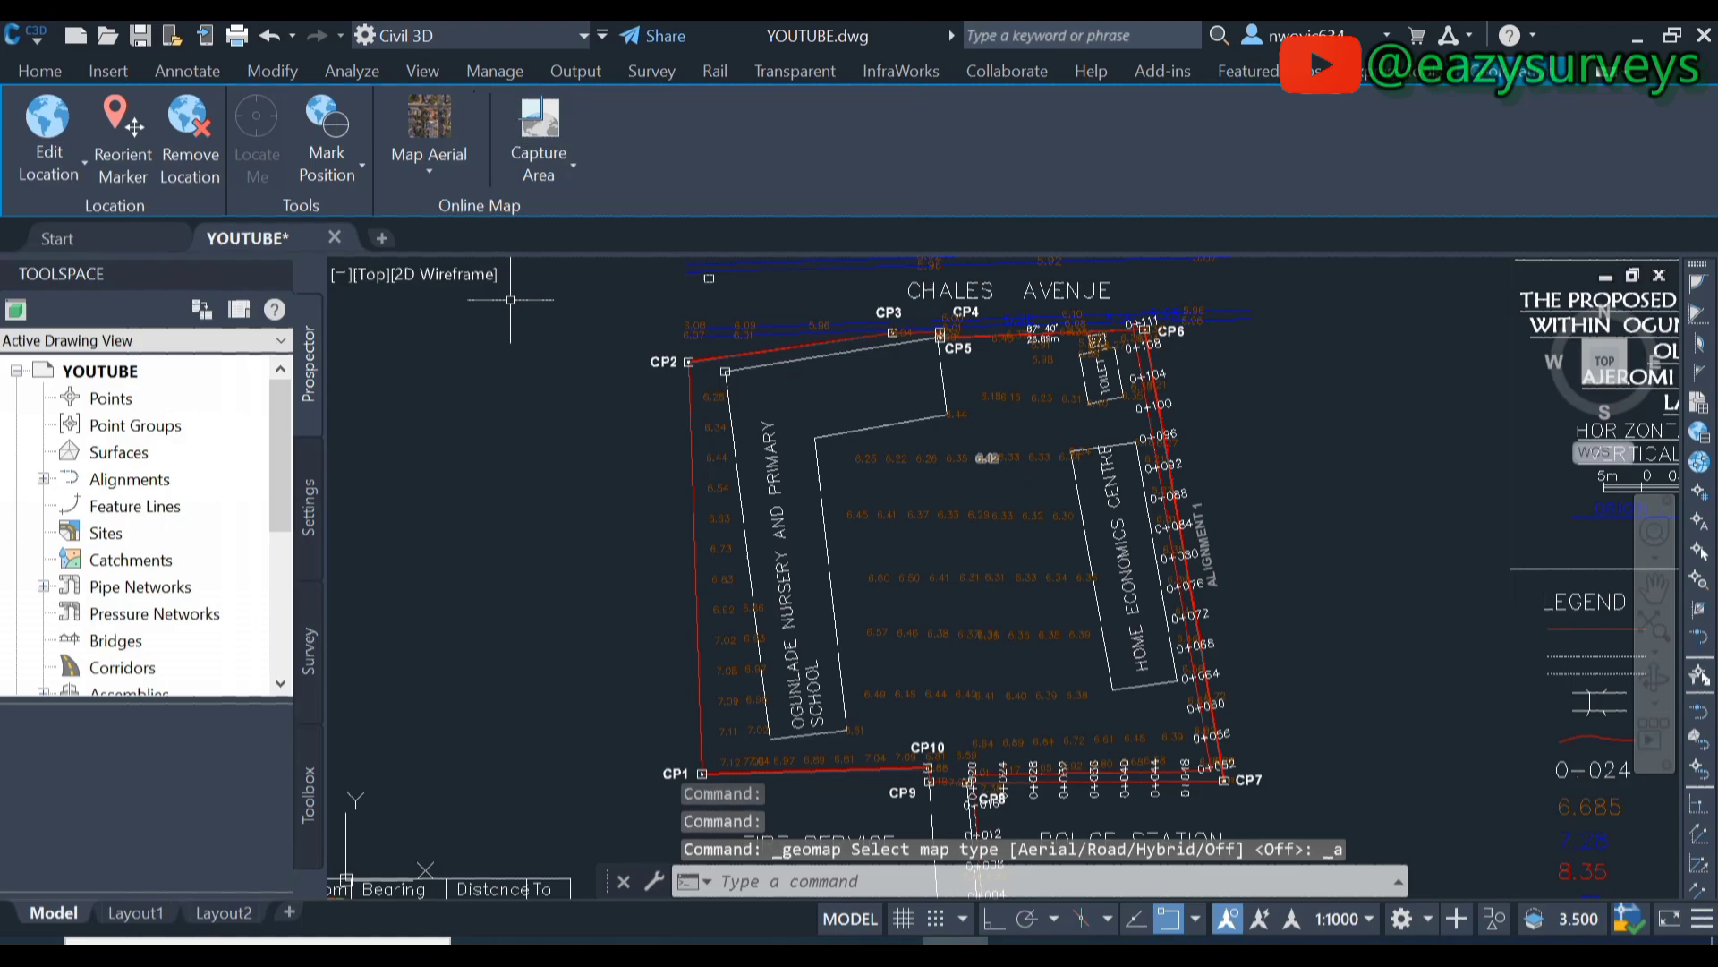
scroll(962, 461, "down", 2)
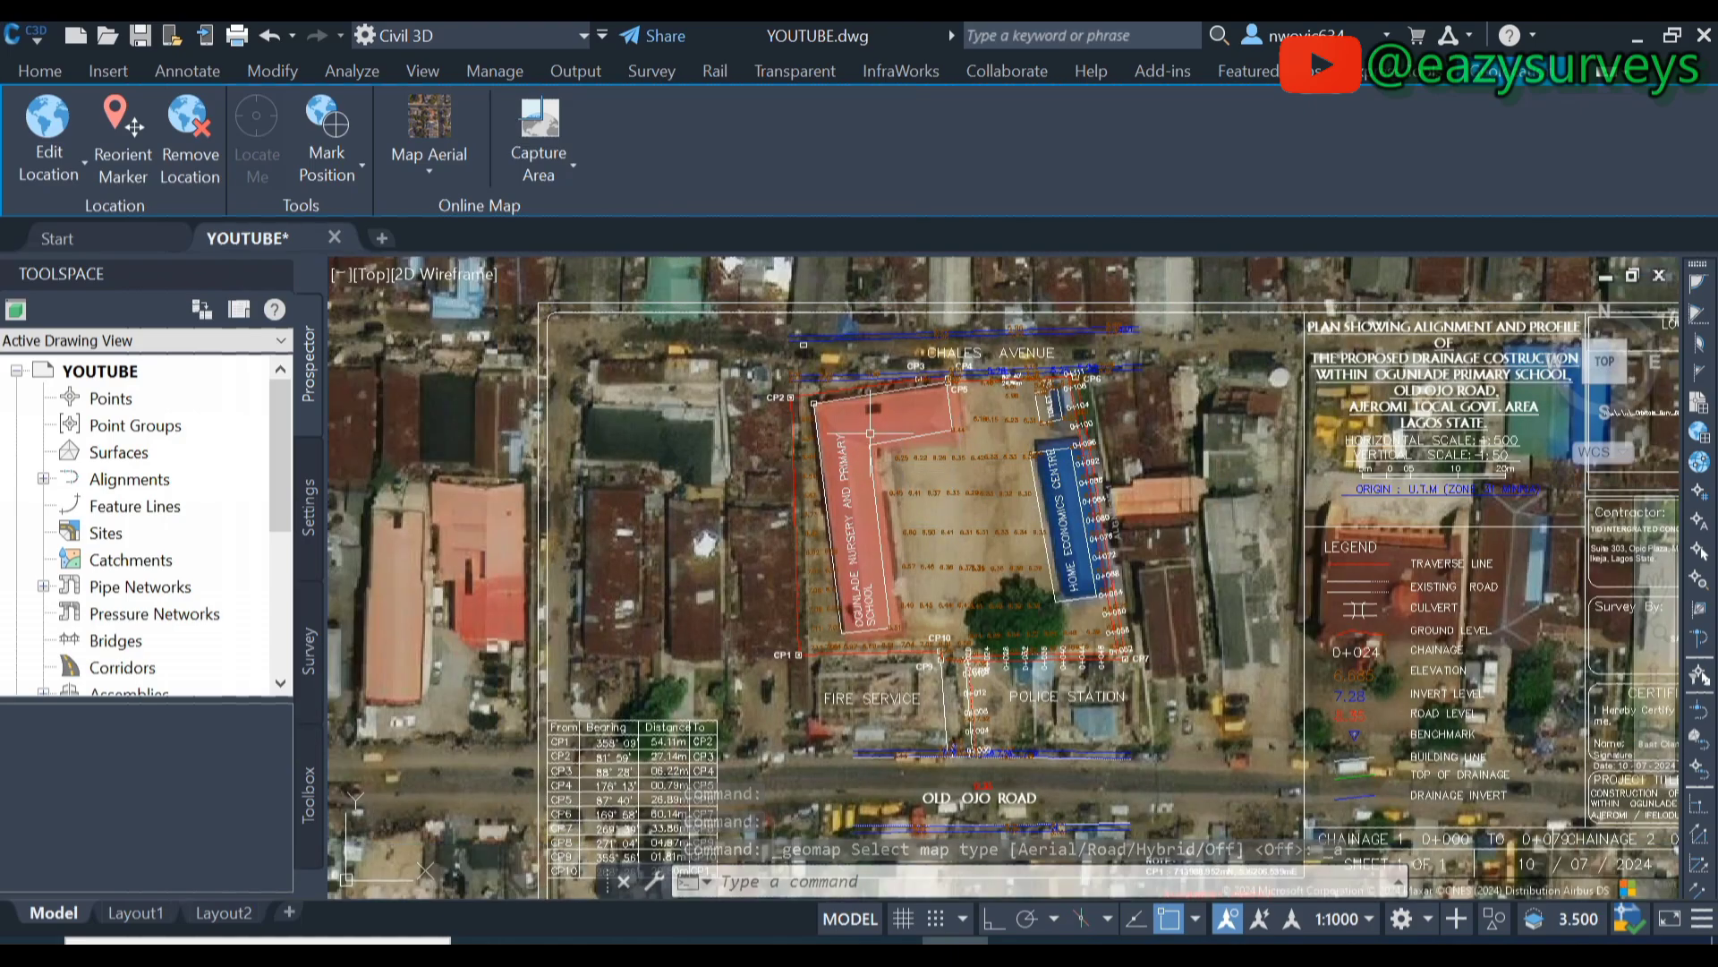
scroll(878, 514, "up", 2)
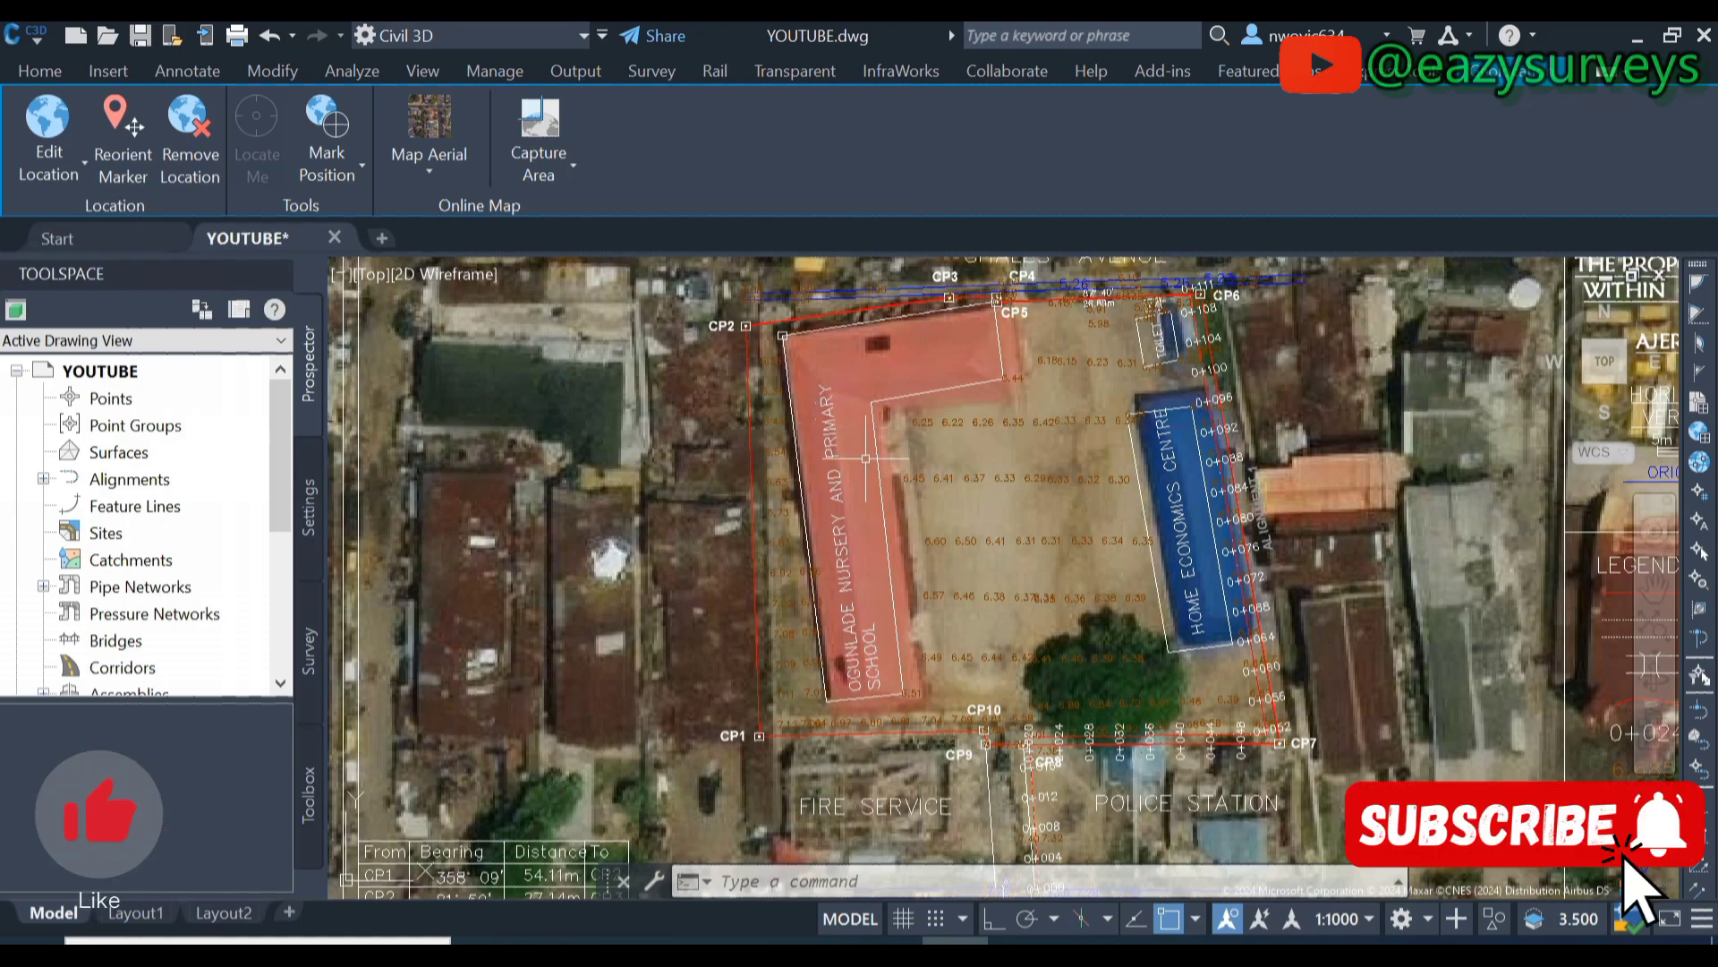
scroll(879, 629, "up", 3)
scroll(913, 577, "down", 3)
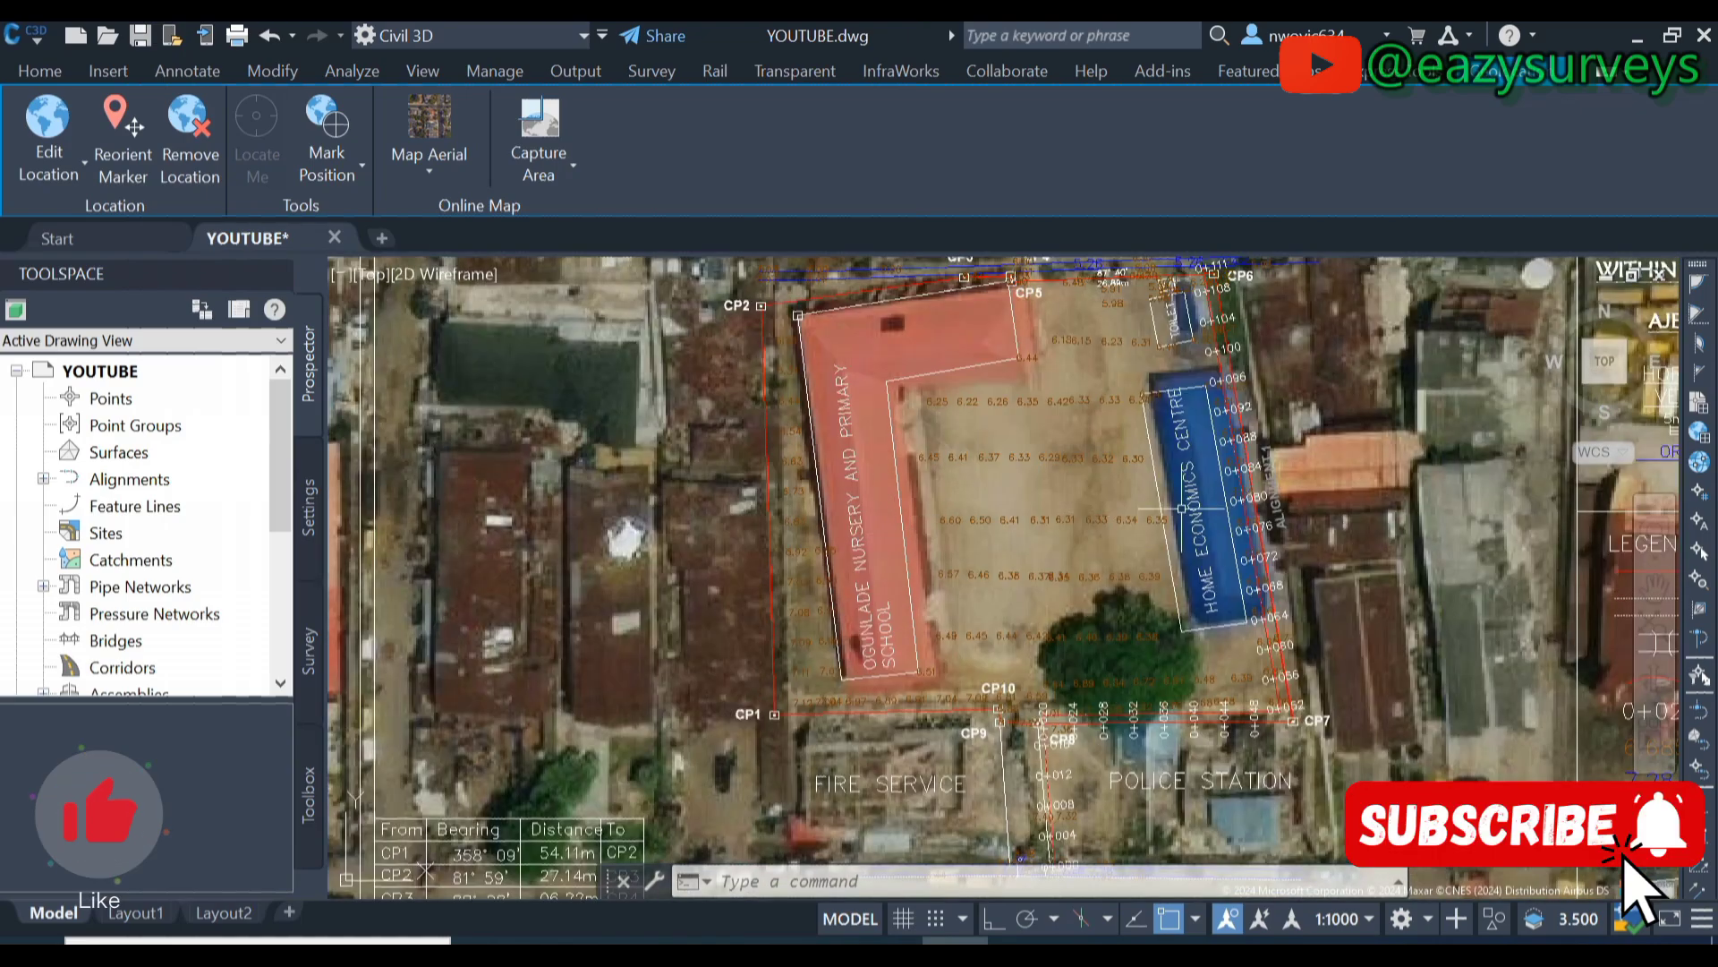
scroll(1036, 457, "up", 5)
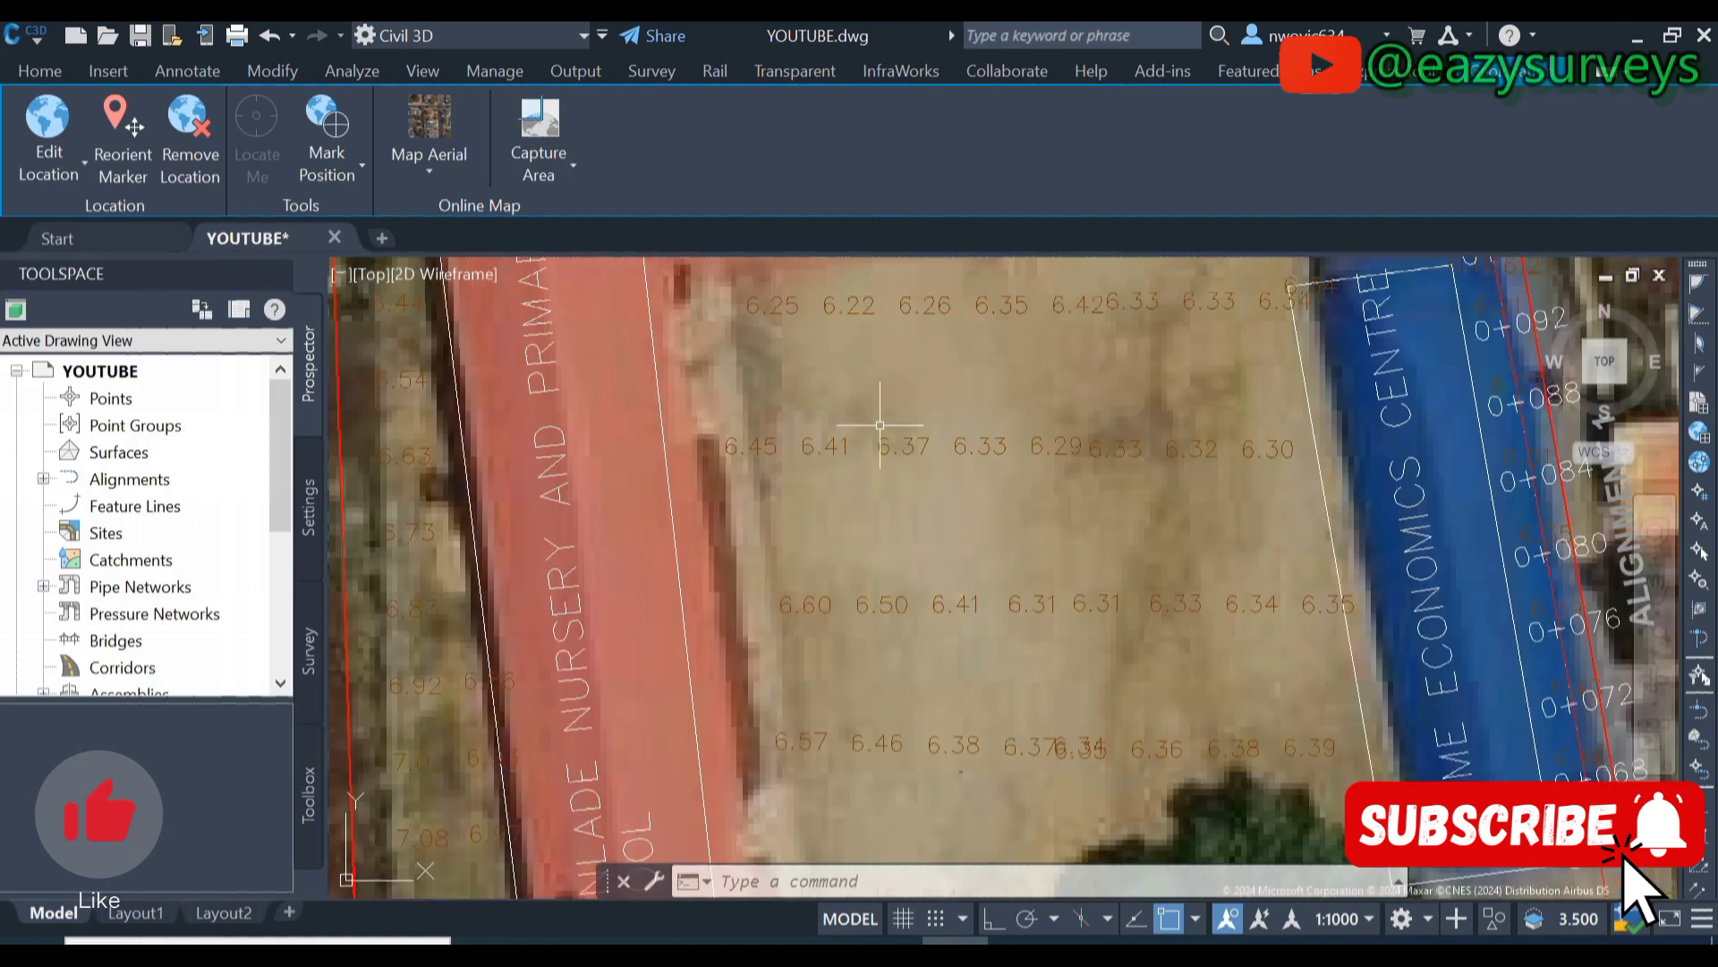
scroll(879, 425, "down", 10)
scroll(870, 495, "down", 1)
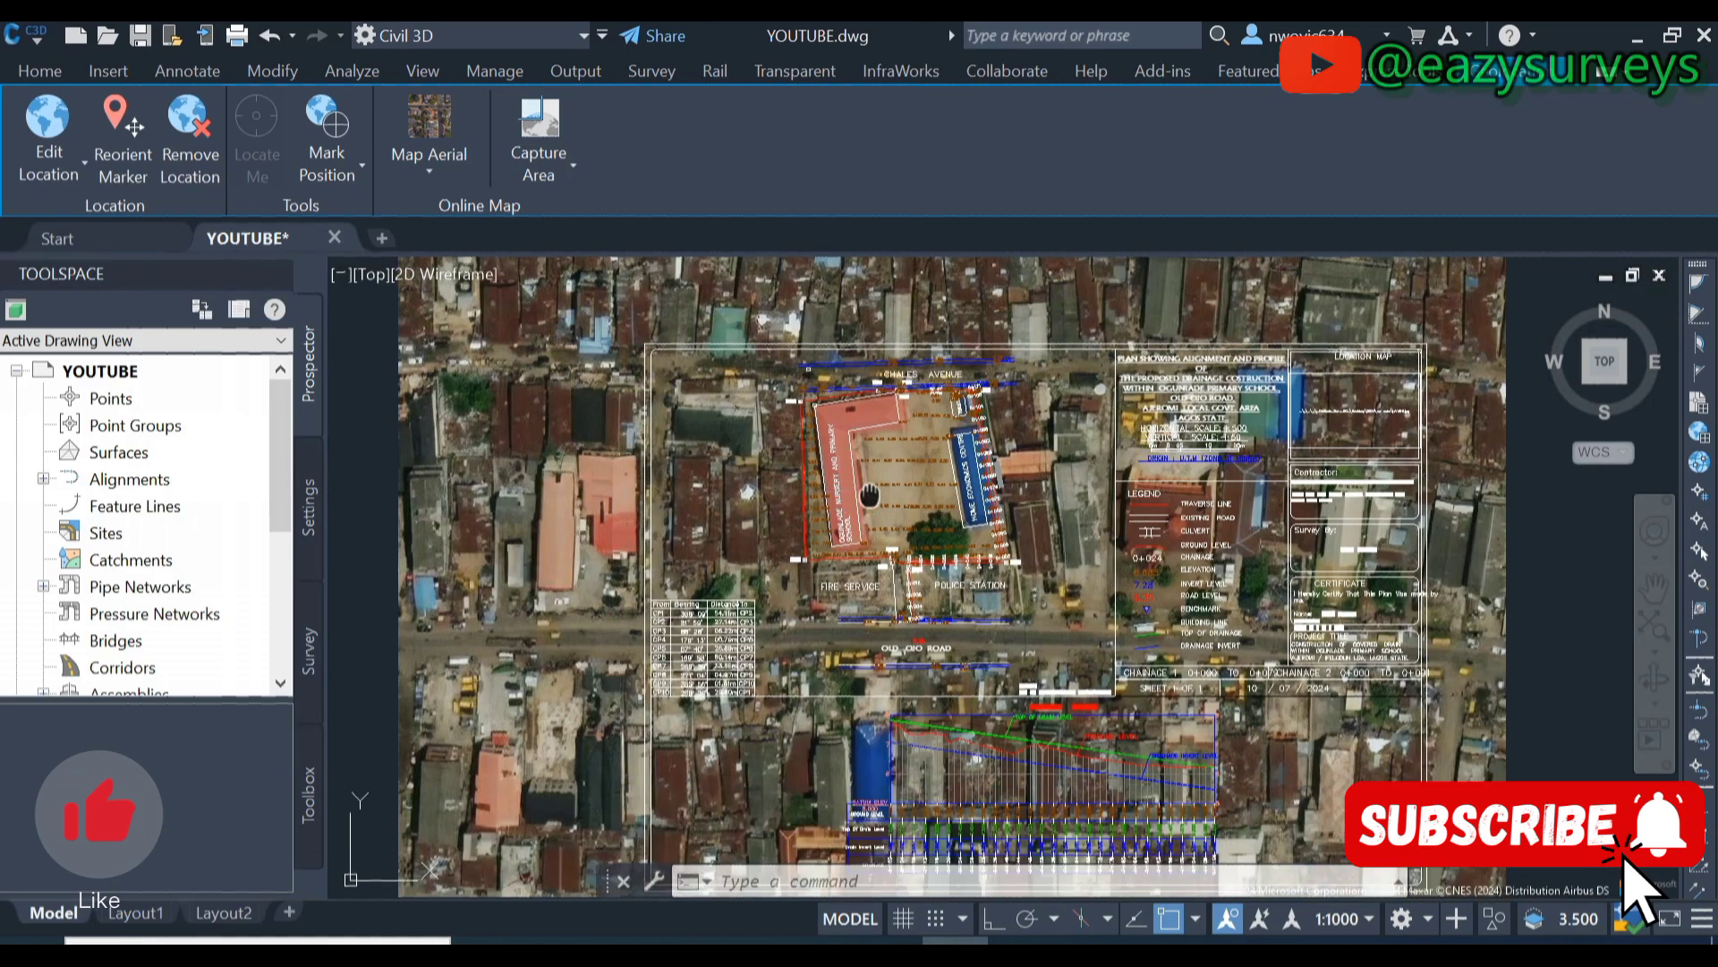
- Pan the aerial map west toward the road interchange and the area south of it
middle_click_drag(869, 495, 956, 569)
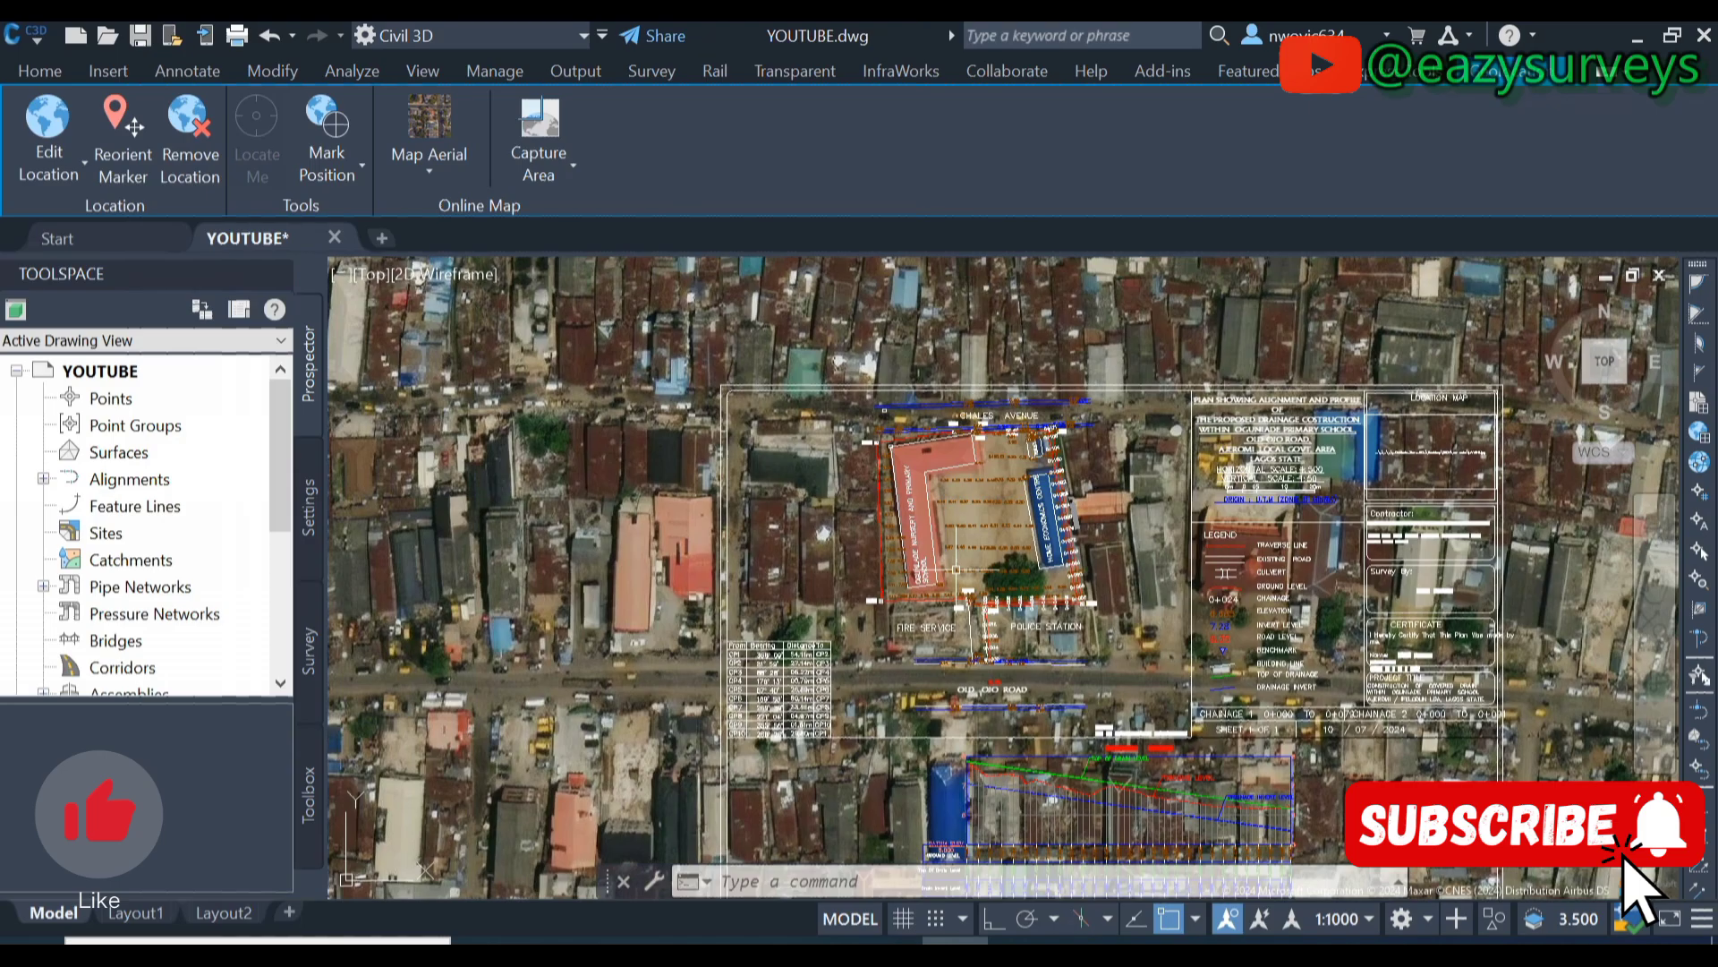
scroll(970, 572, "down", 4)
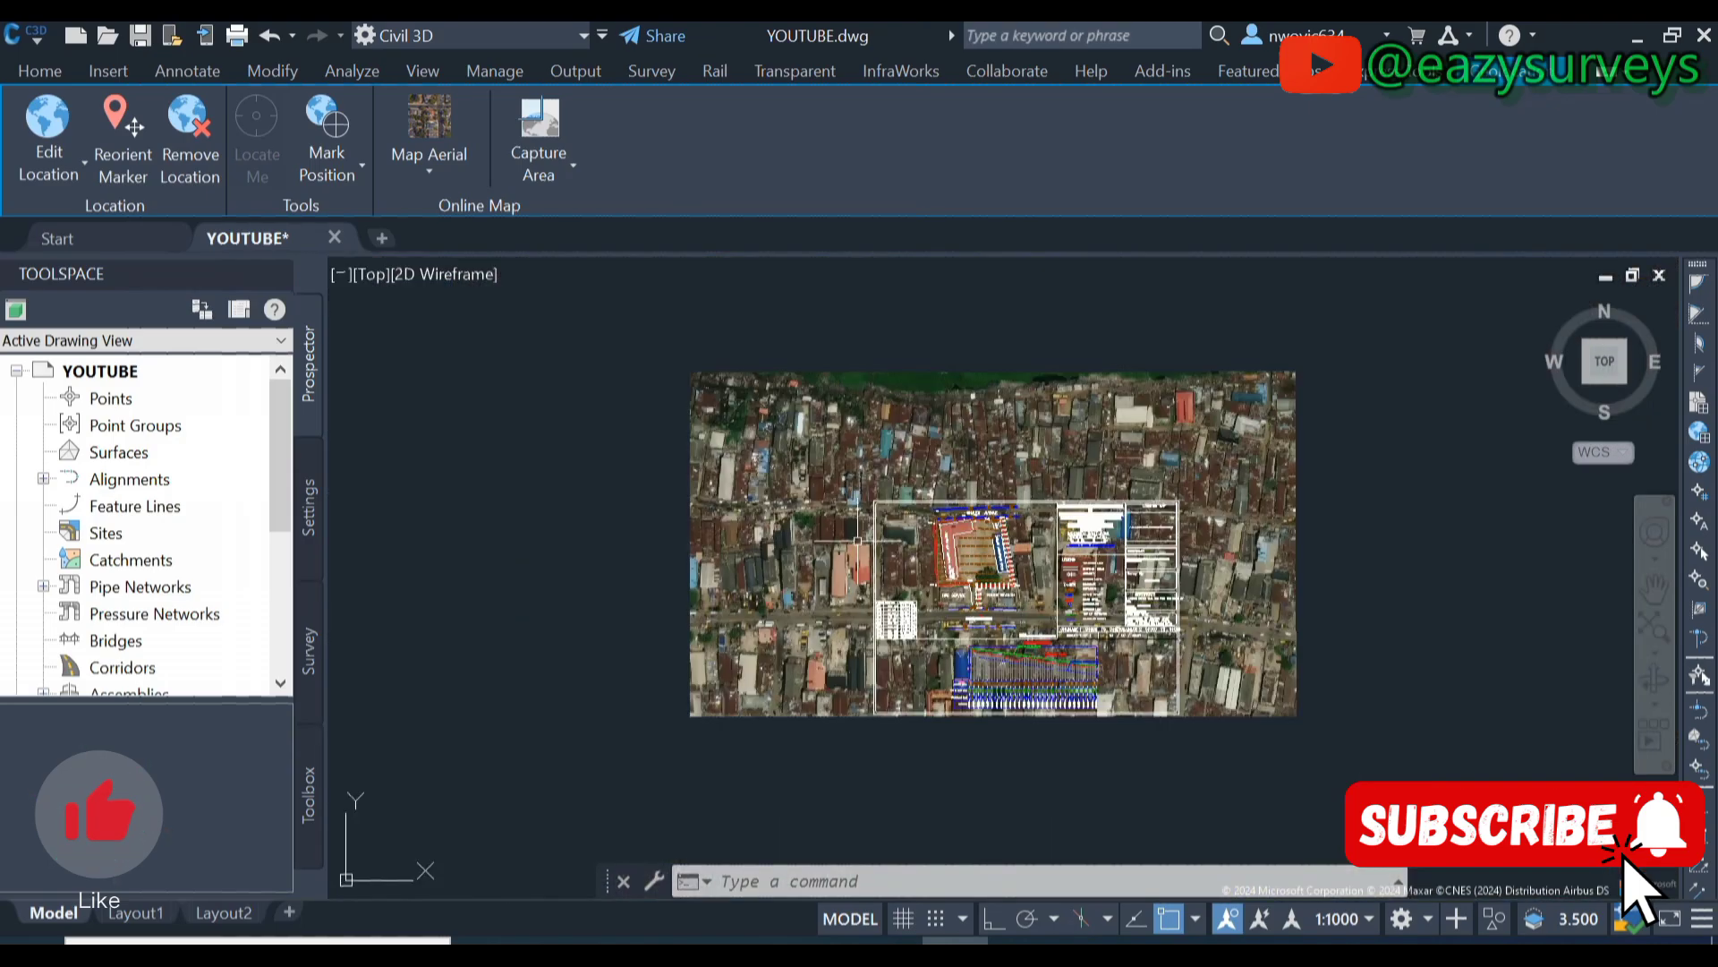
middle_click_drag(798, 531, 1046, 573)
scroll(1044, 567, "down", 2)
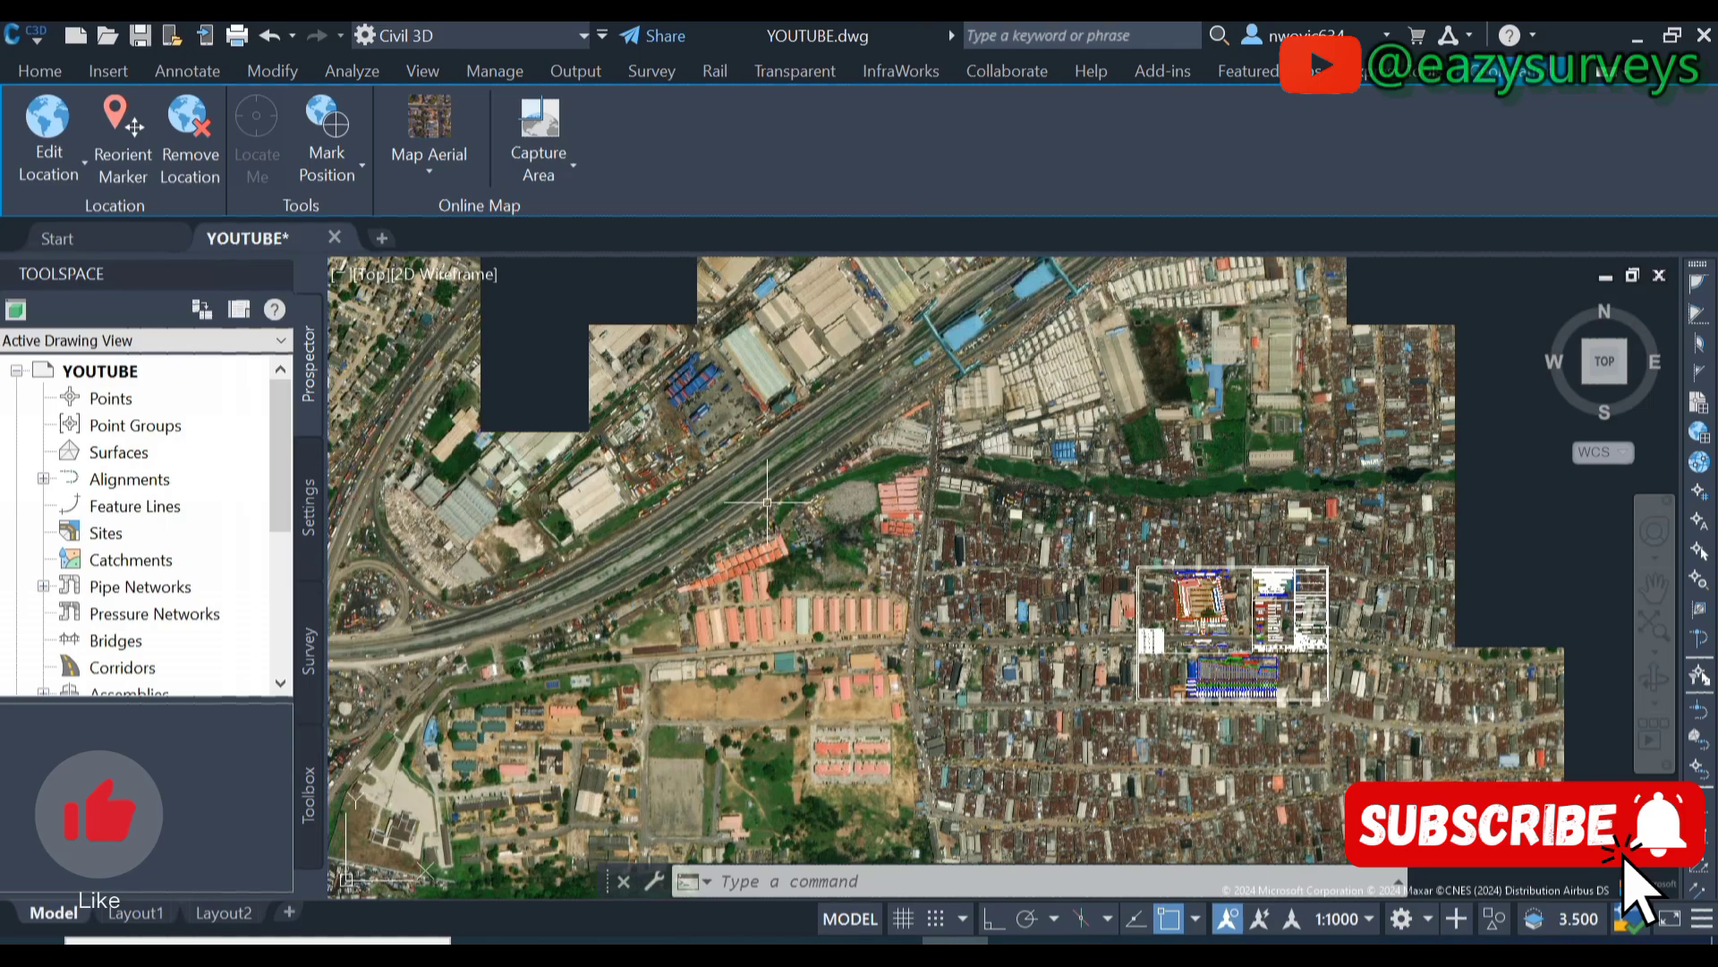
middle_click_drag(697, 517, 1009, 552)
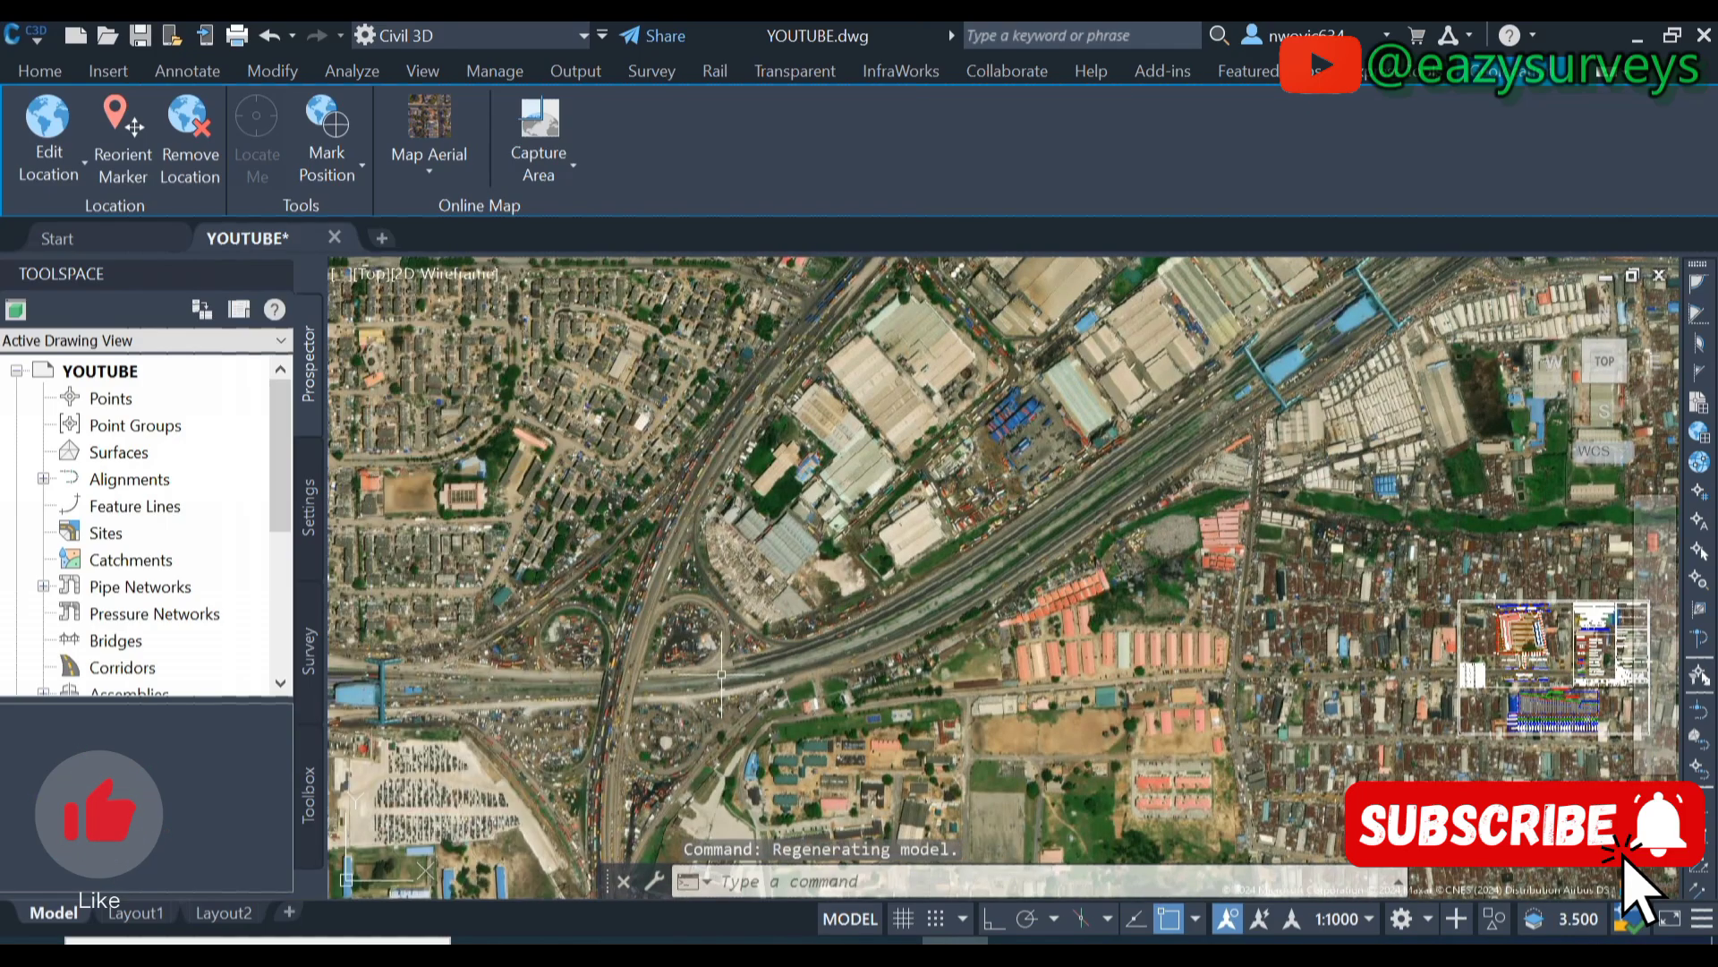
scroll(1090, 563, "up", 5)
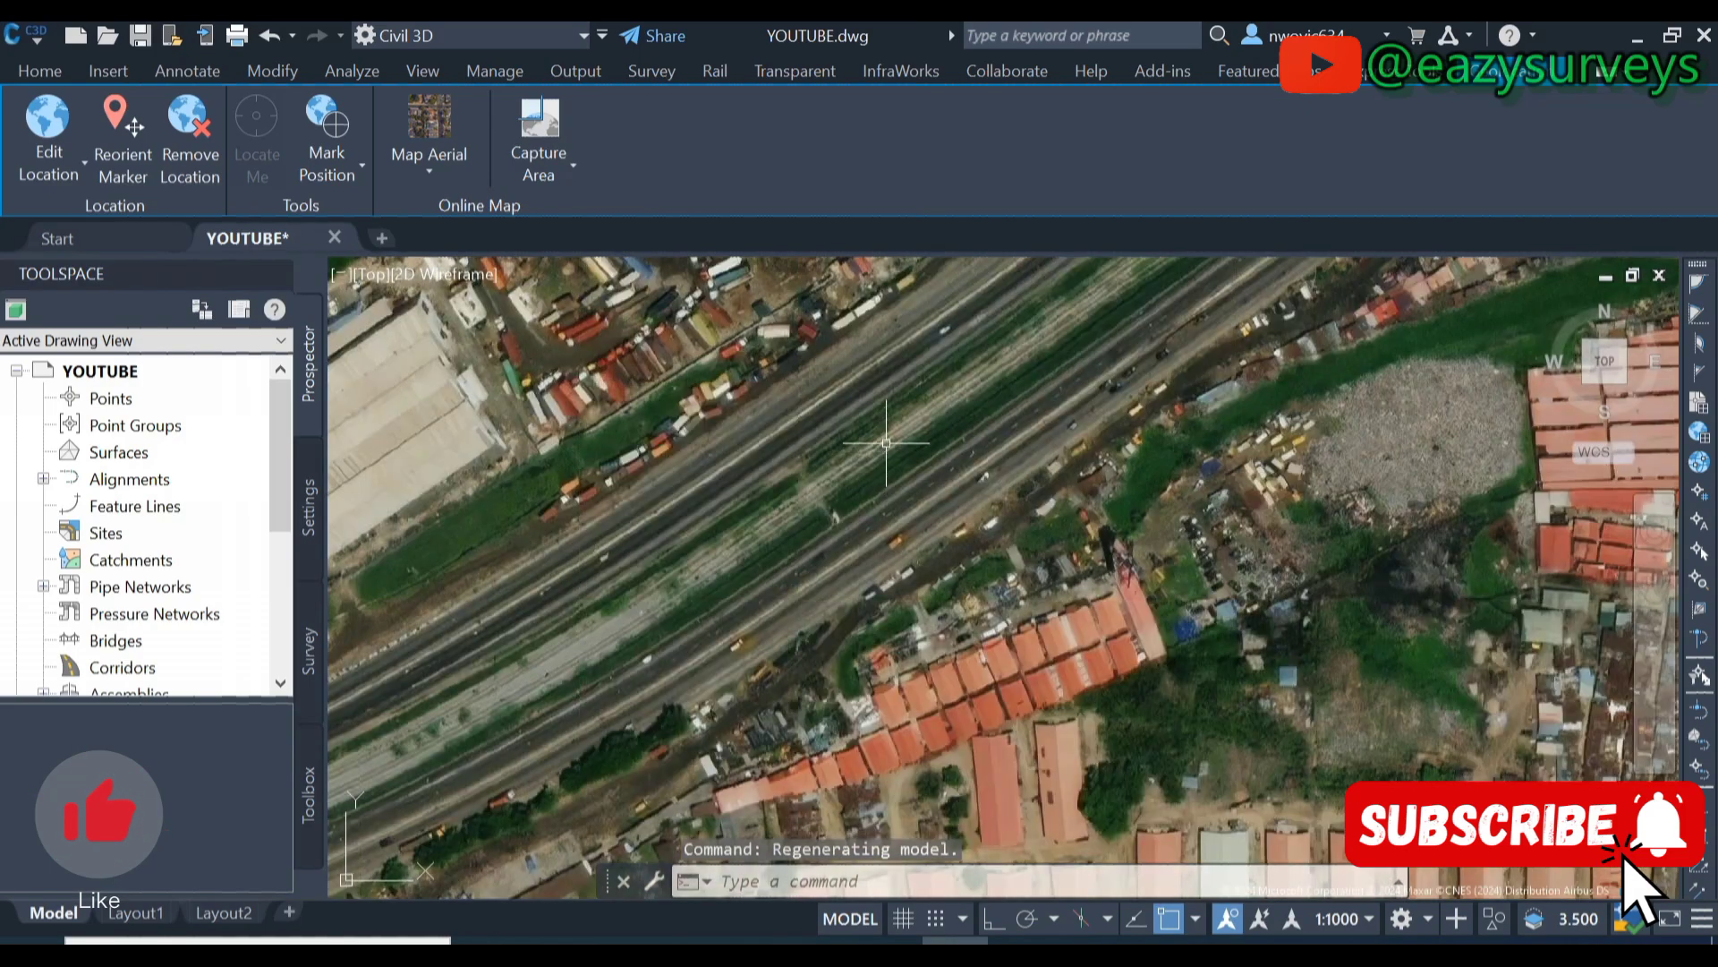
scroll(886, 442, "up", 2)
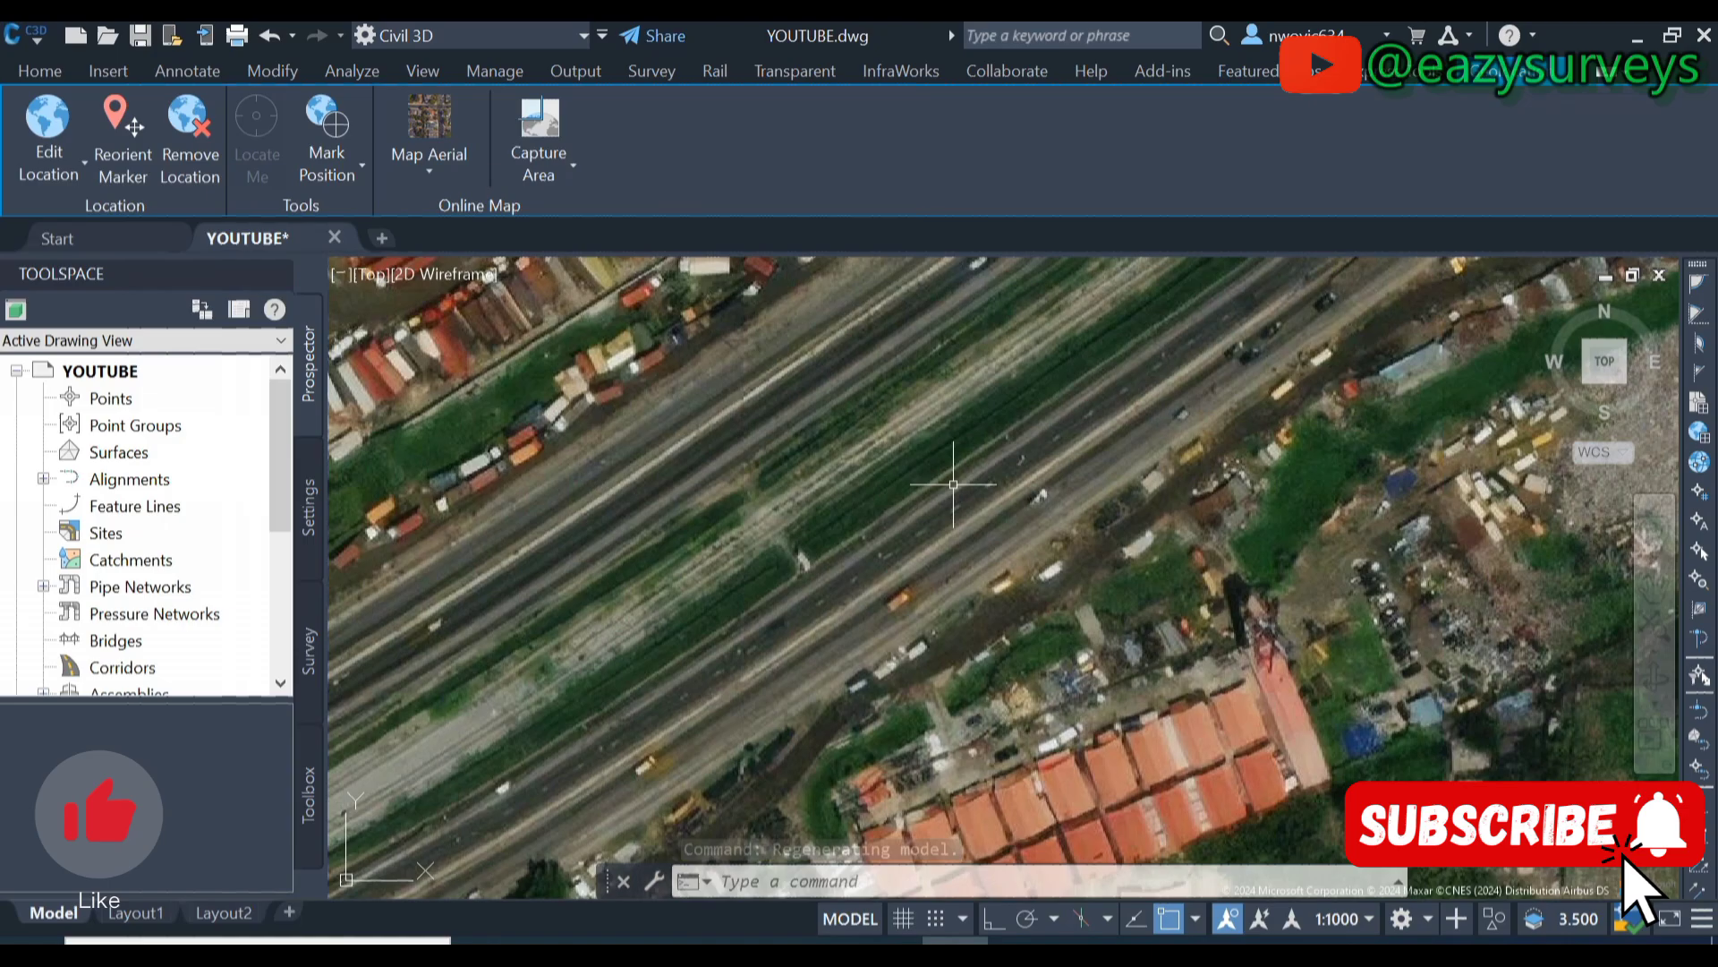
scroll(954, 484, "down", 3)
middle_click_drag(909, 567, 1285, 549)
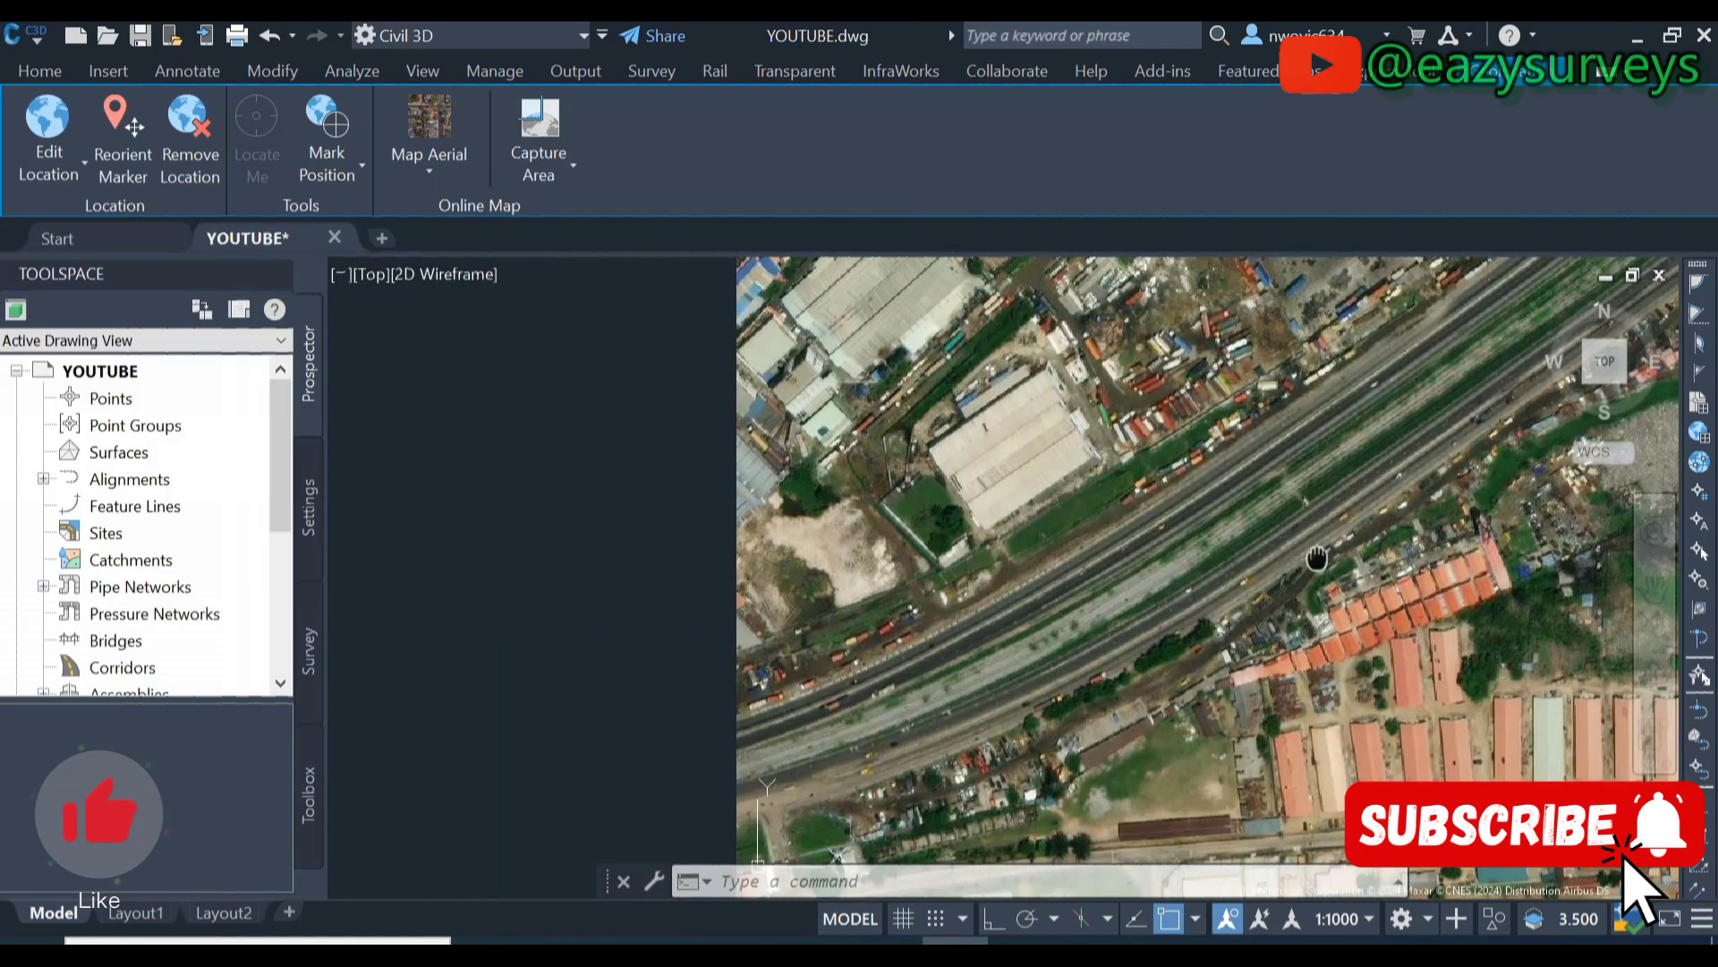
middle_click_drag(895, 573, 1324, 537)
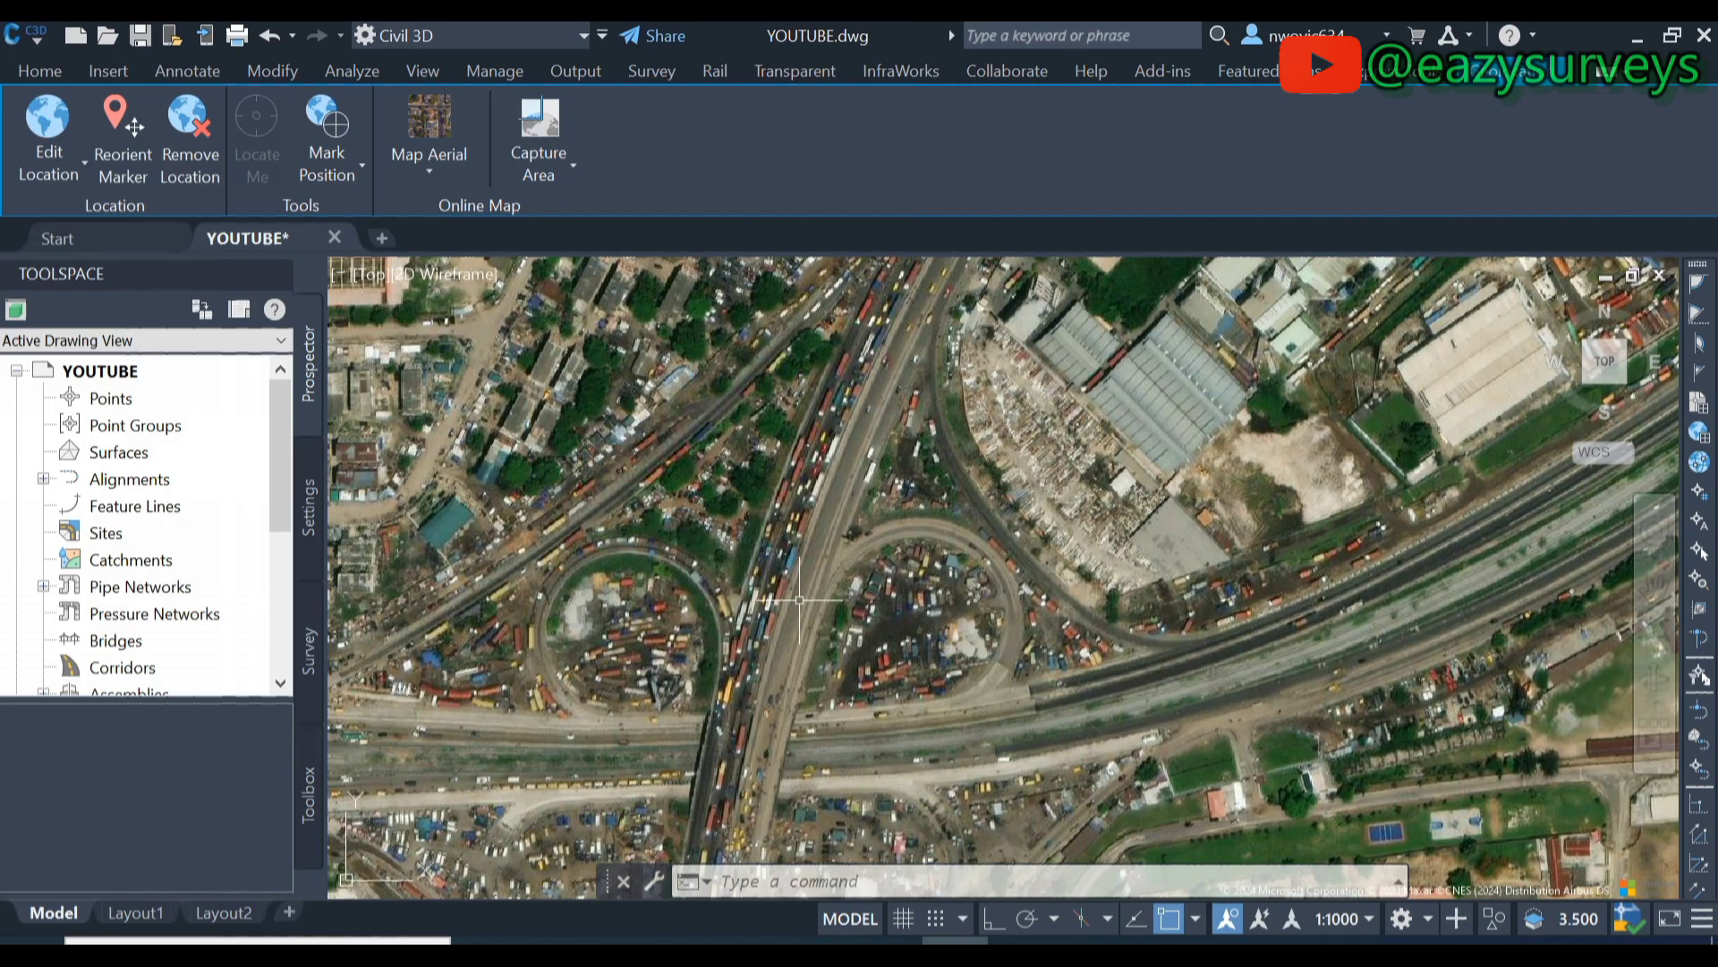
middle_click_drag(800, 599, 761, 358)
scroll(677, 629, "up", 4)
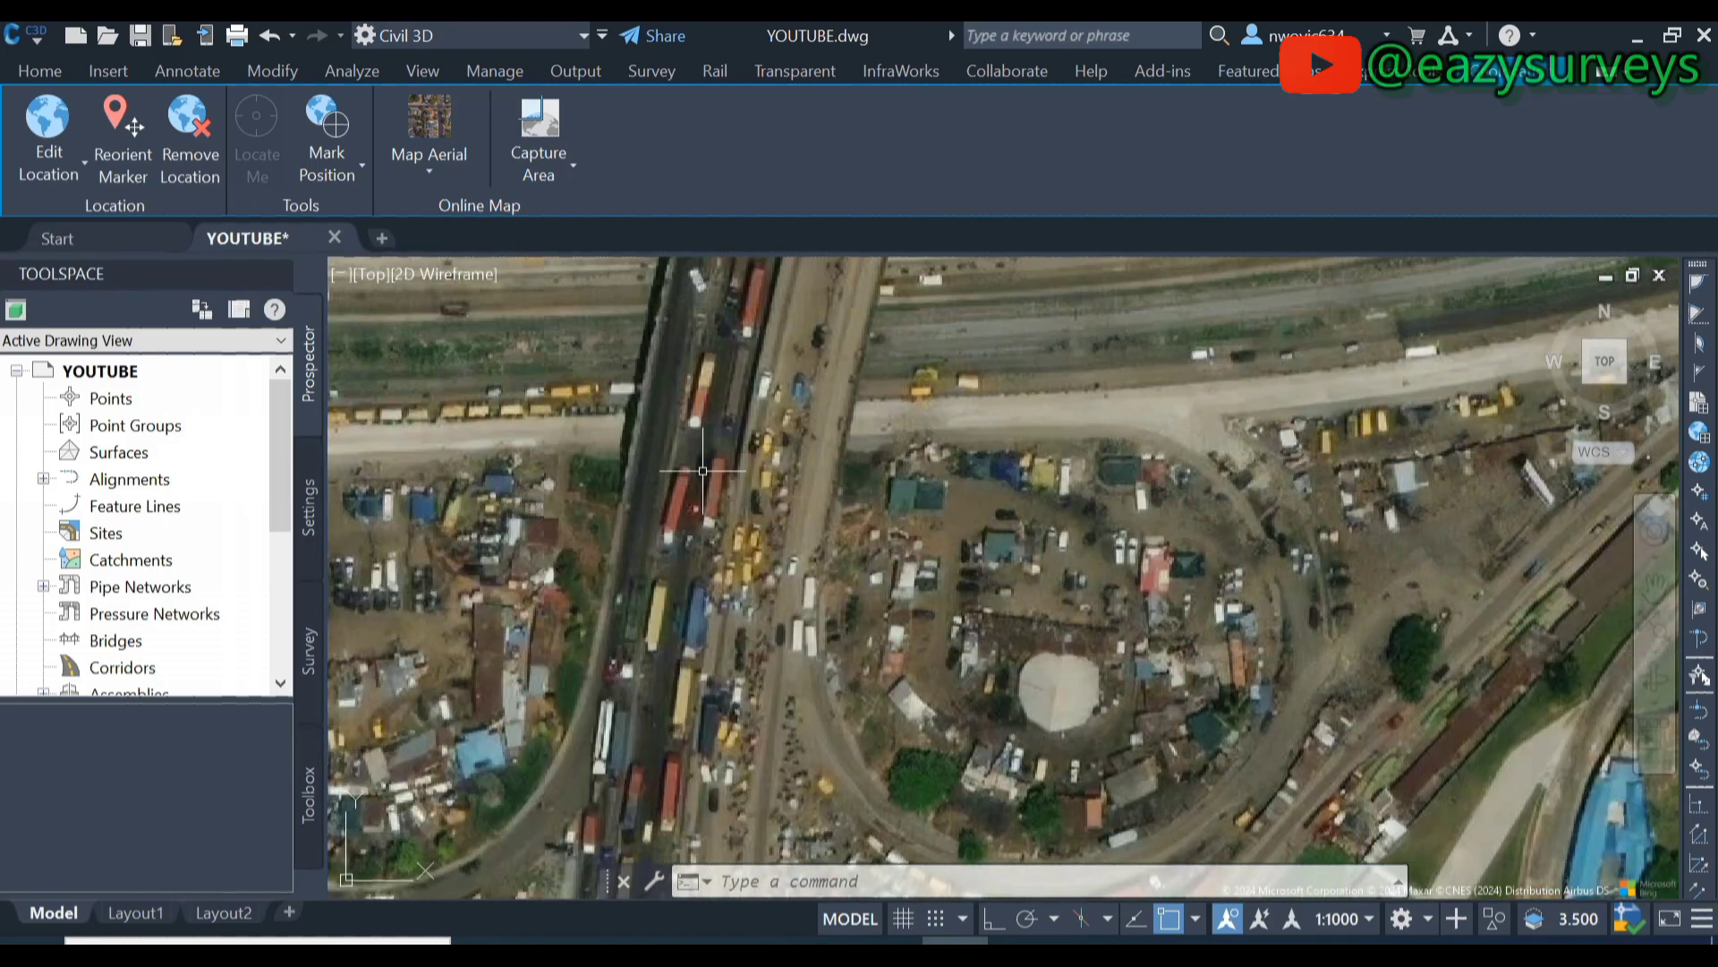
- Draw a closed four-vertex polyline outlining the plot beside the roundabout
left_click(28, 74)
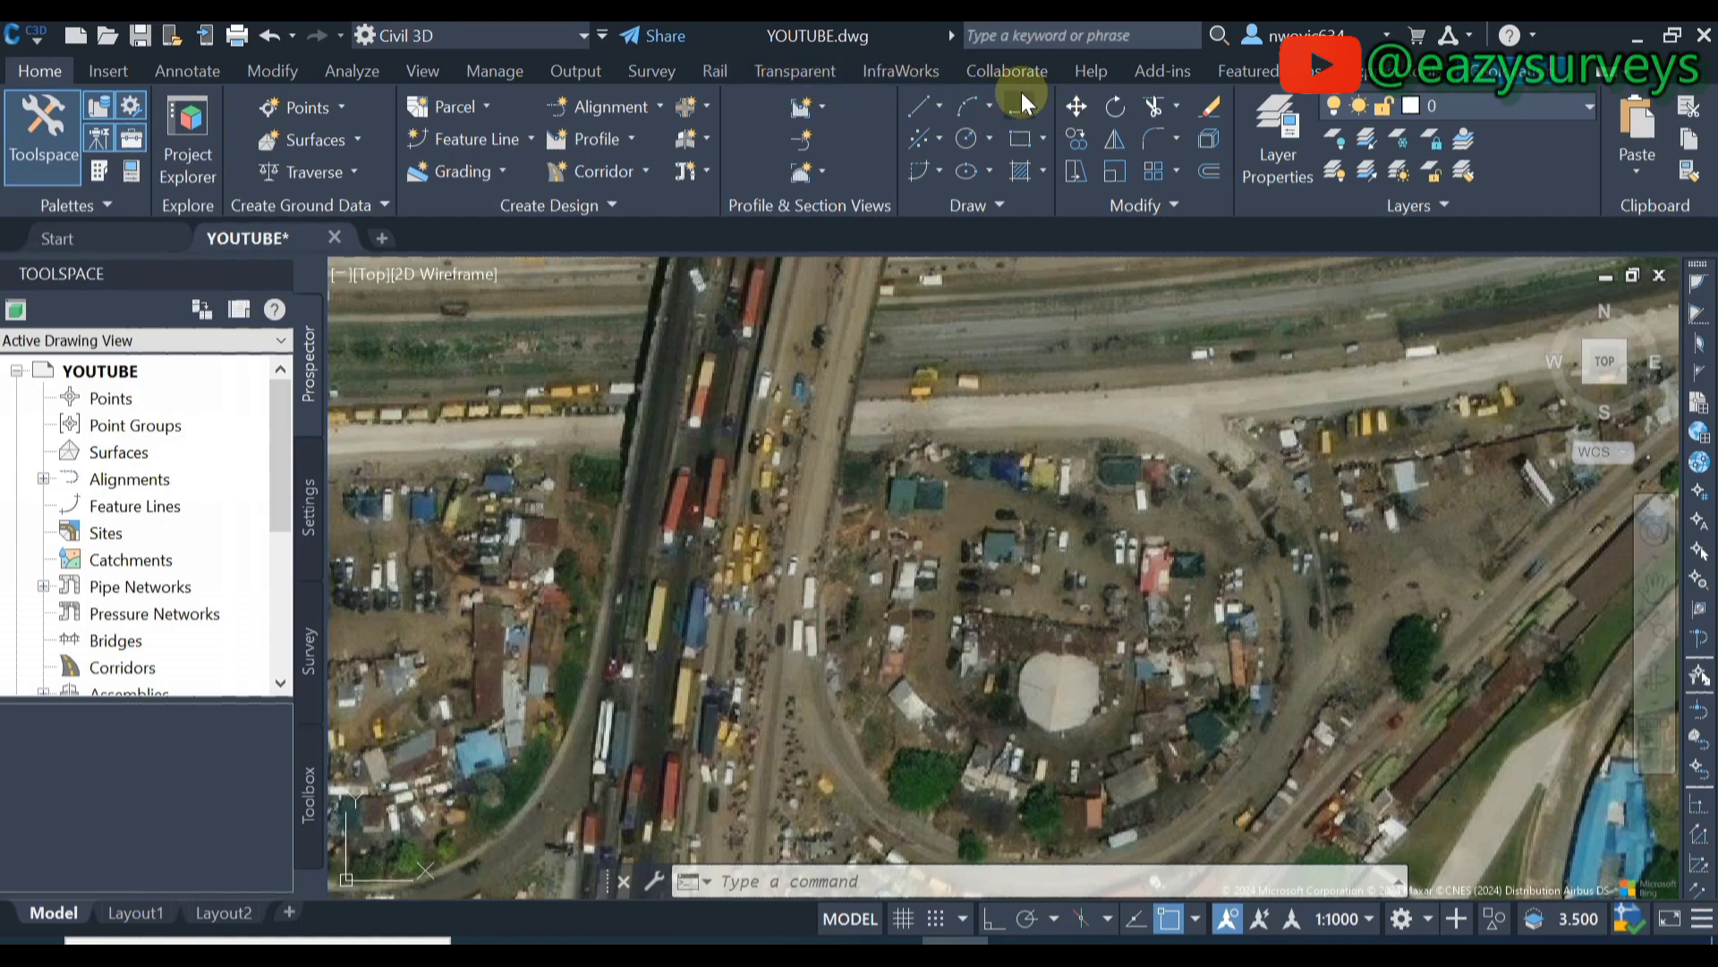
type("pl")
key("Return")
left_click(896, 429)
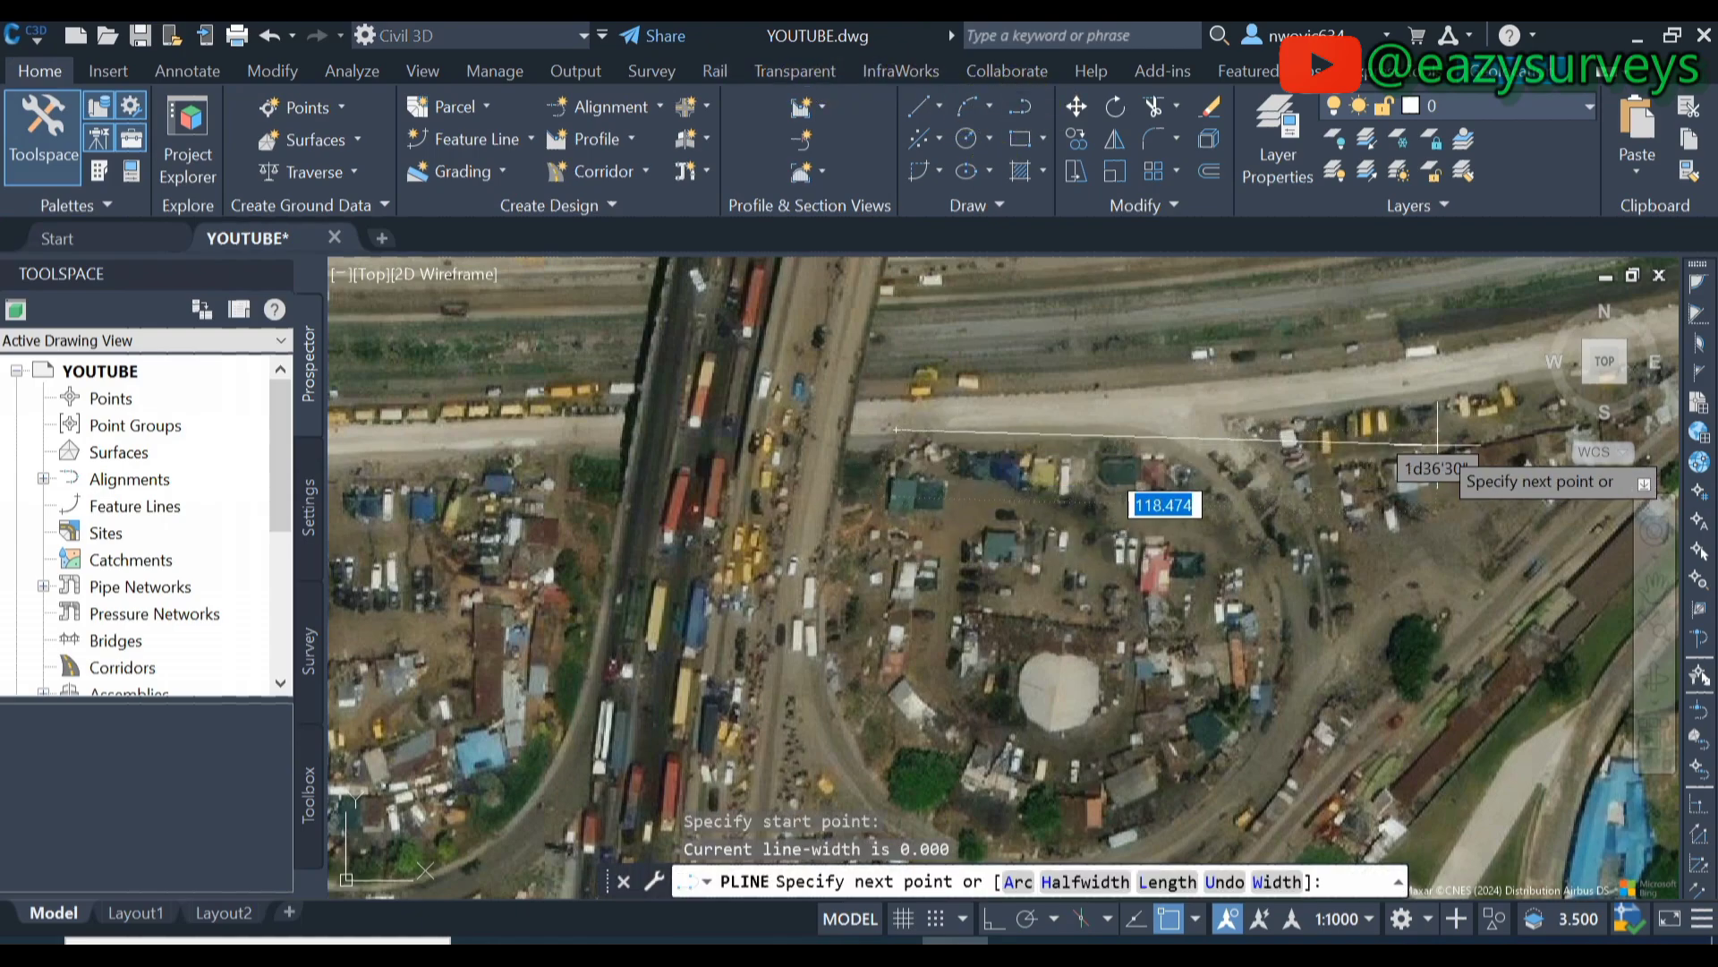
left_click(1222, 410)
left_click(1353, 690)
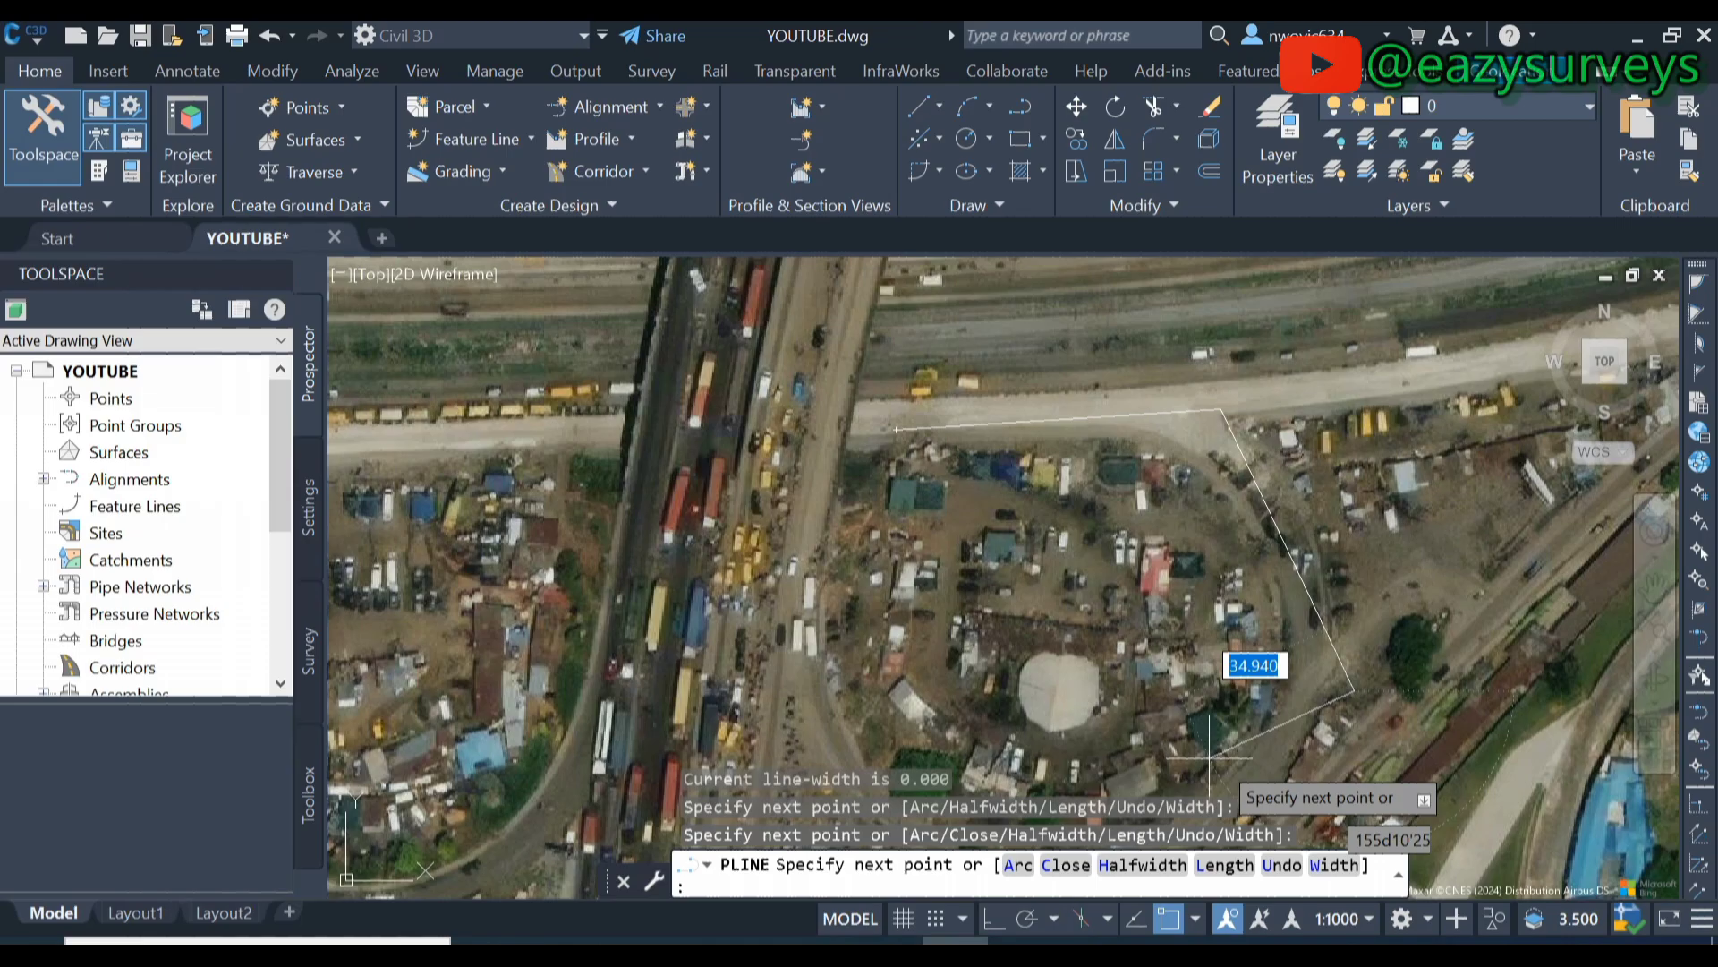
left_click(1275, 774)
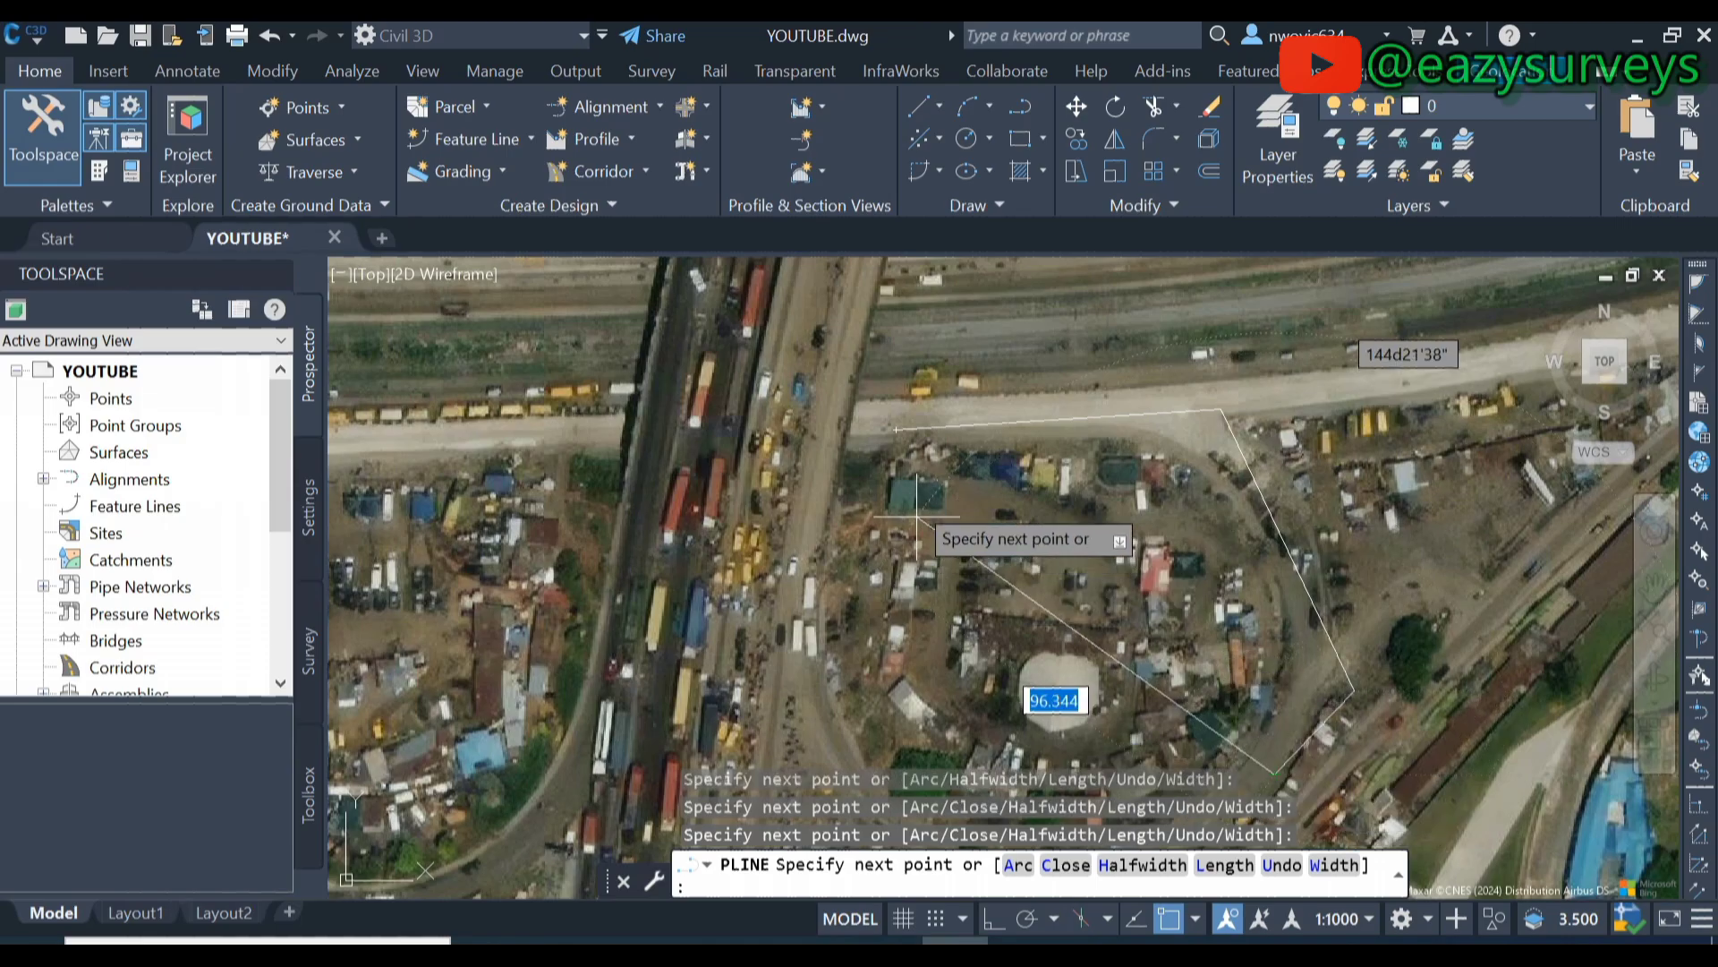
left_click(896, 428)
key("Return")
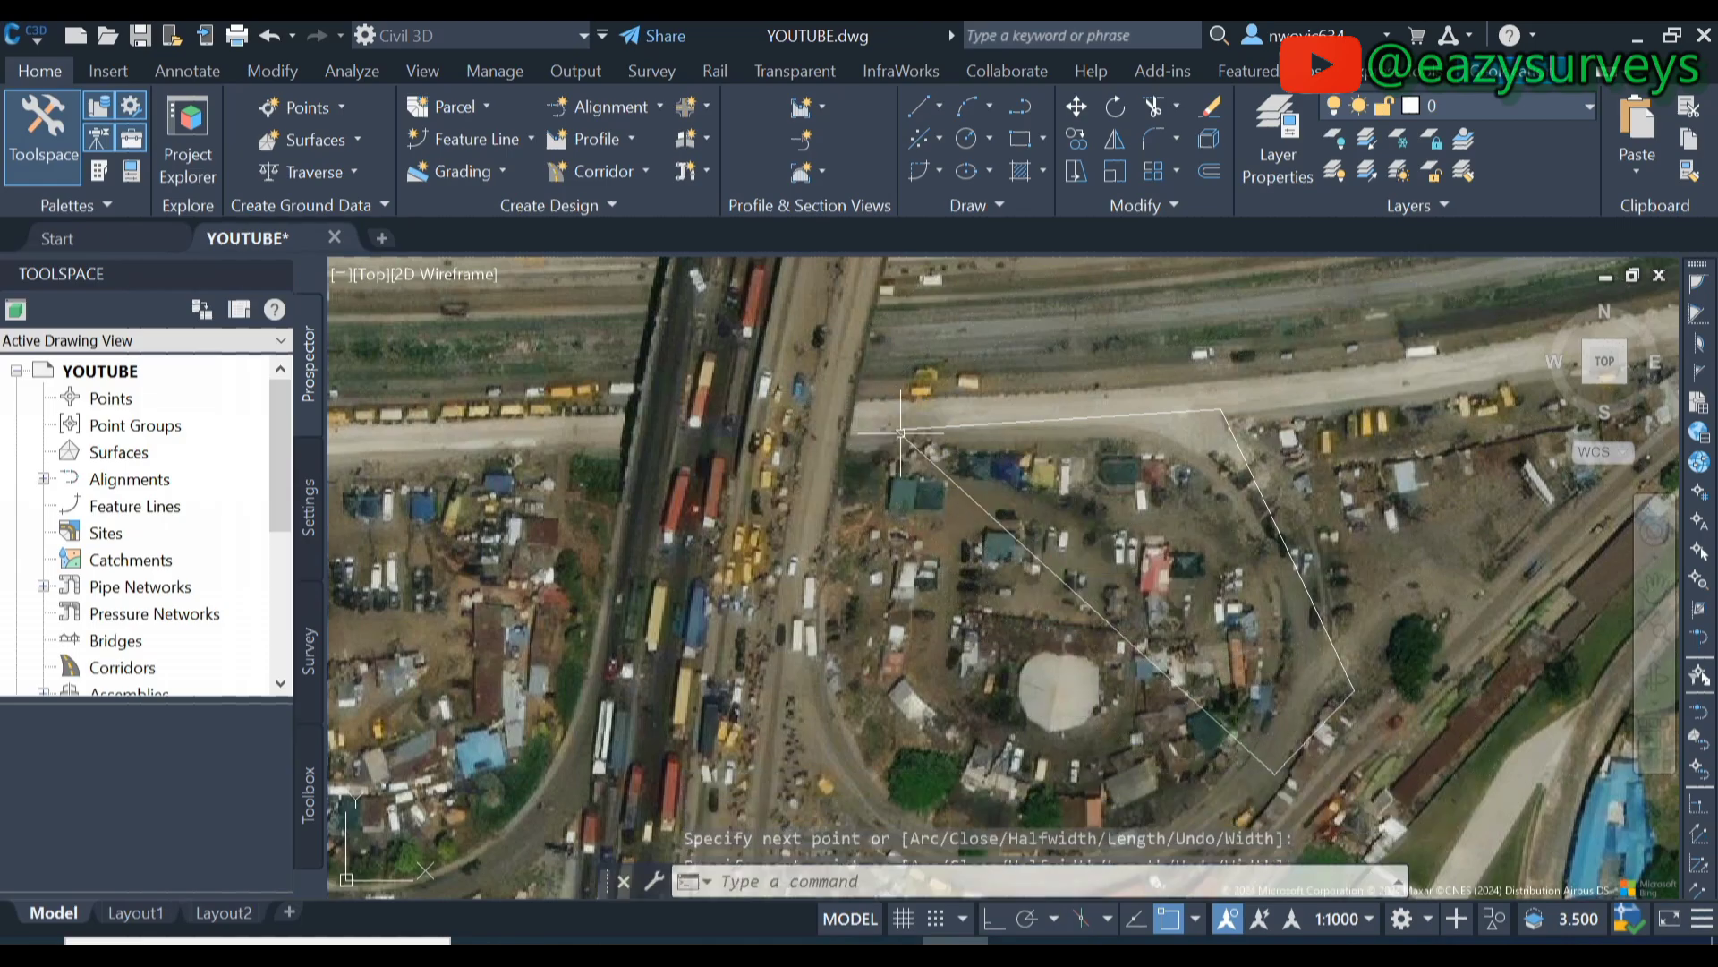
- Zoom and pan around the traced outline on the aerial imagery
scroll(907, 452, "down", 6)
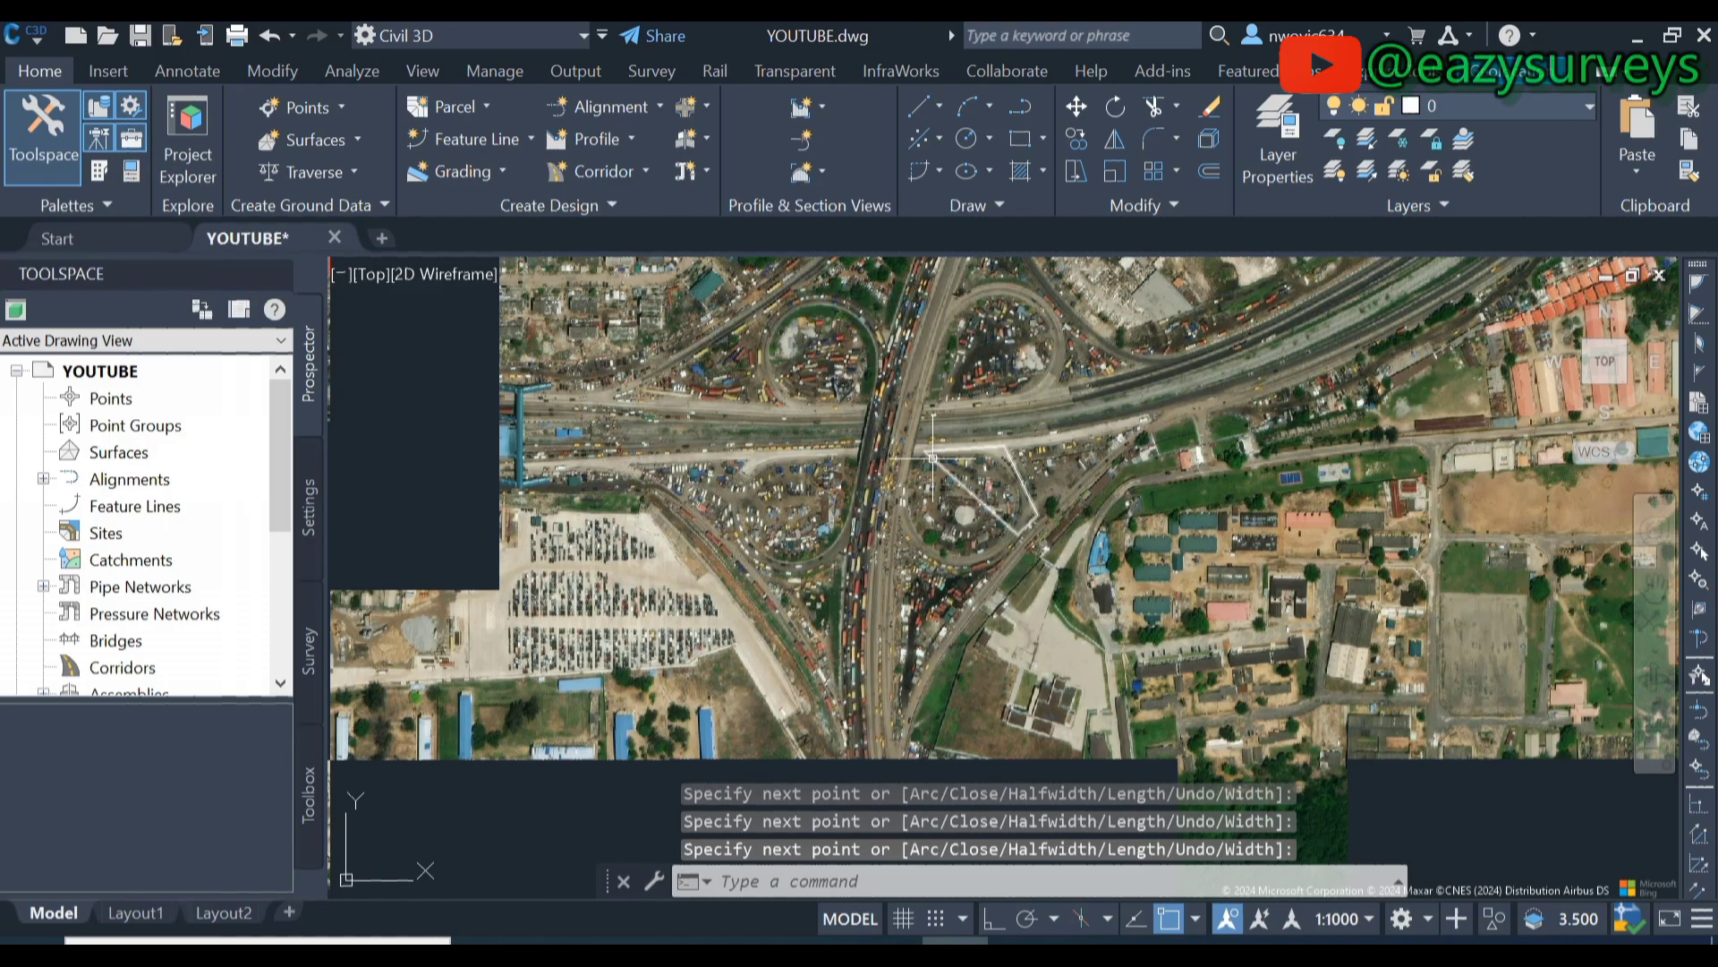
middle_click_drag(1070, 434, 1021, 461)
scroll(1029, 624, "up", 6)
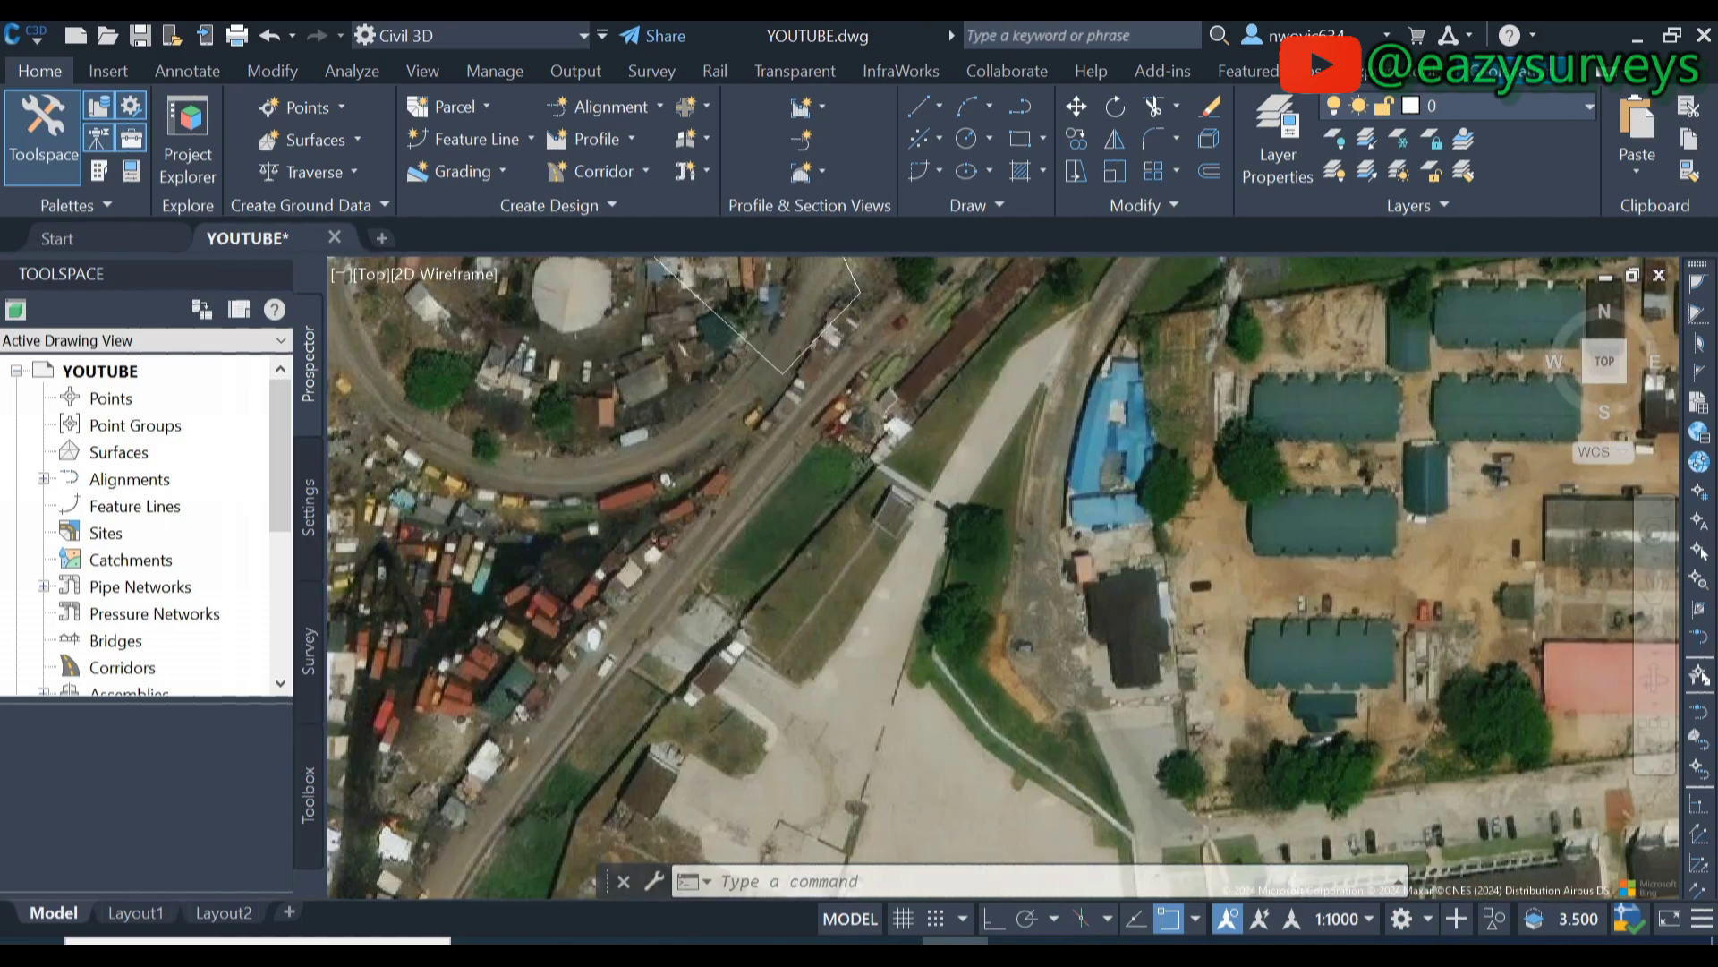
scroll(861, 512, "down", 6)
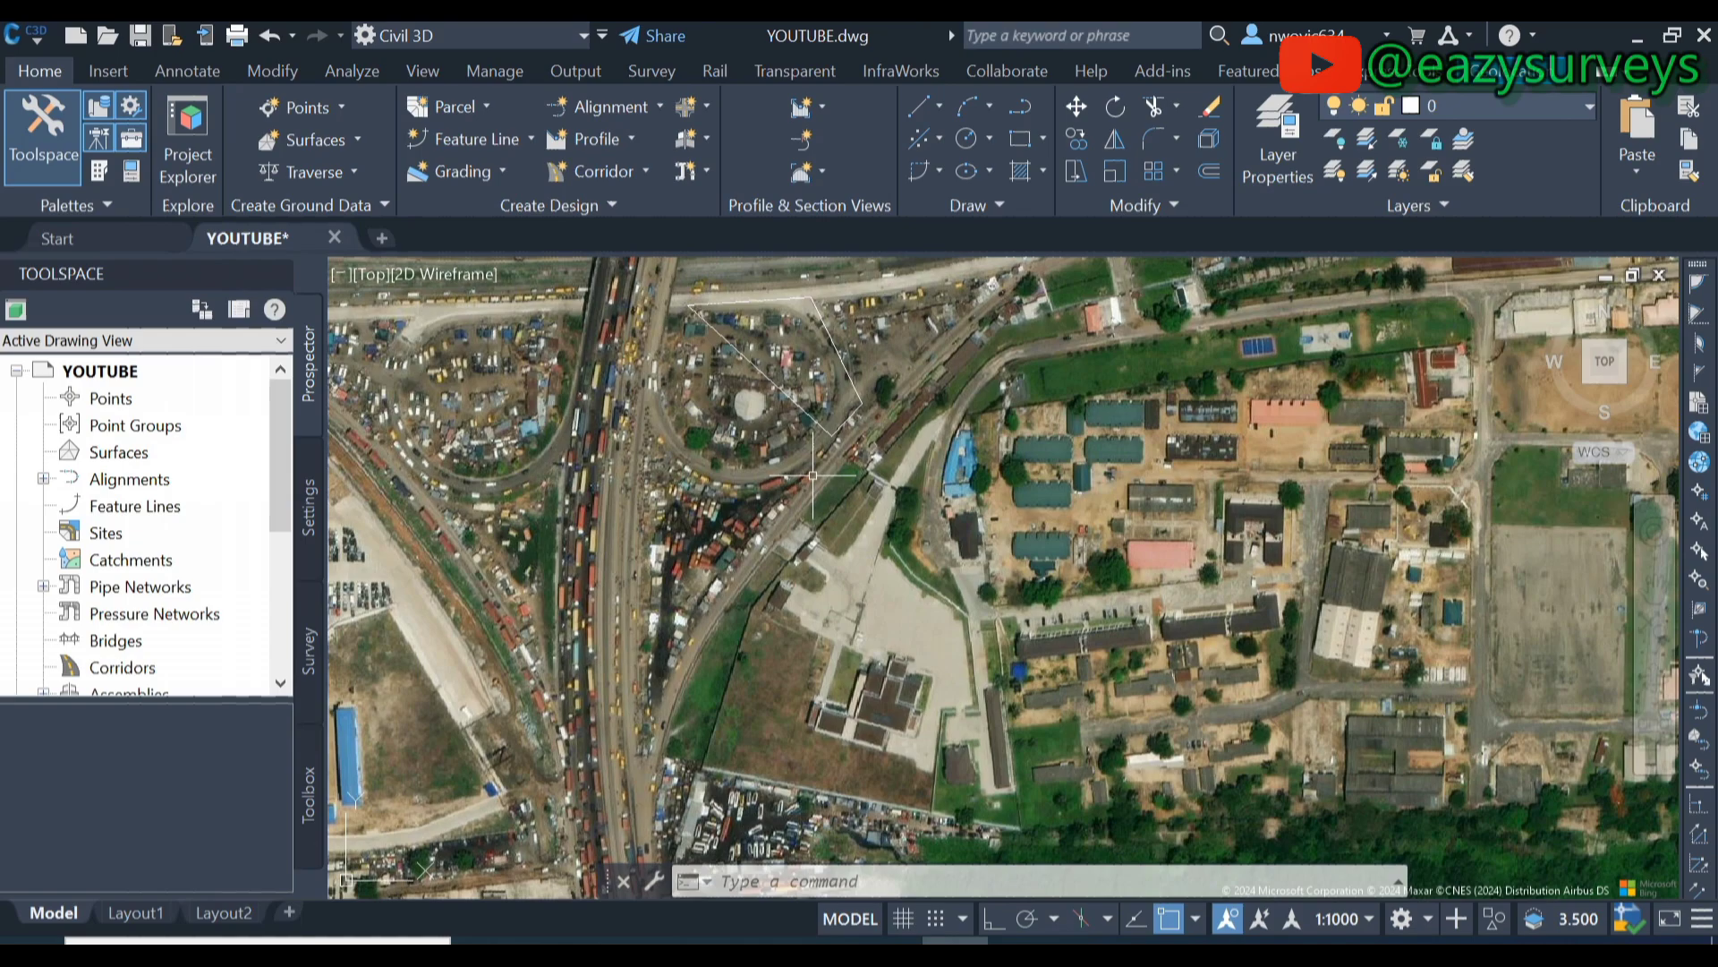
- Change the online map background to Map Hybrid and zoom to check the labels
left_click(1476, 76)
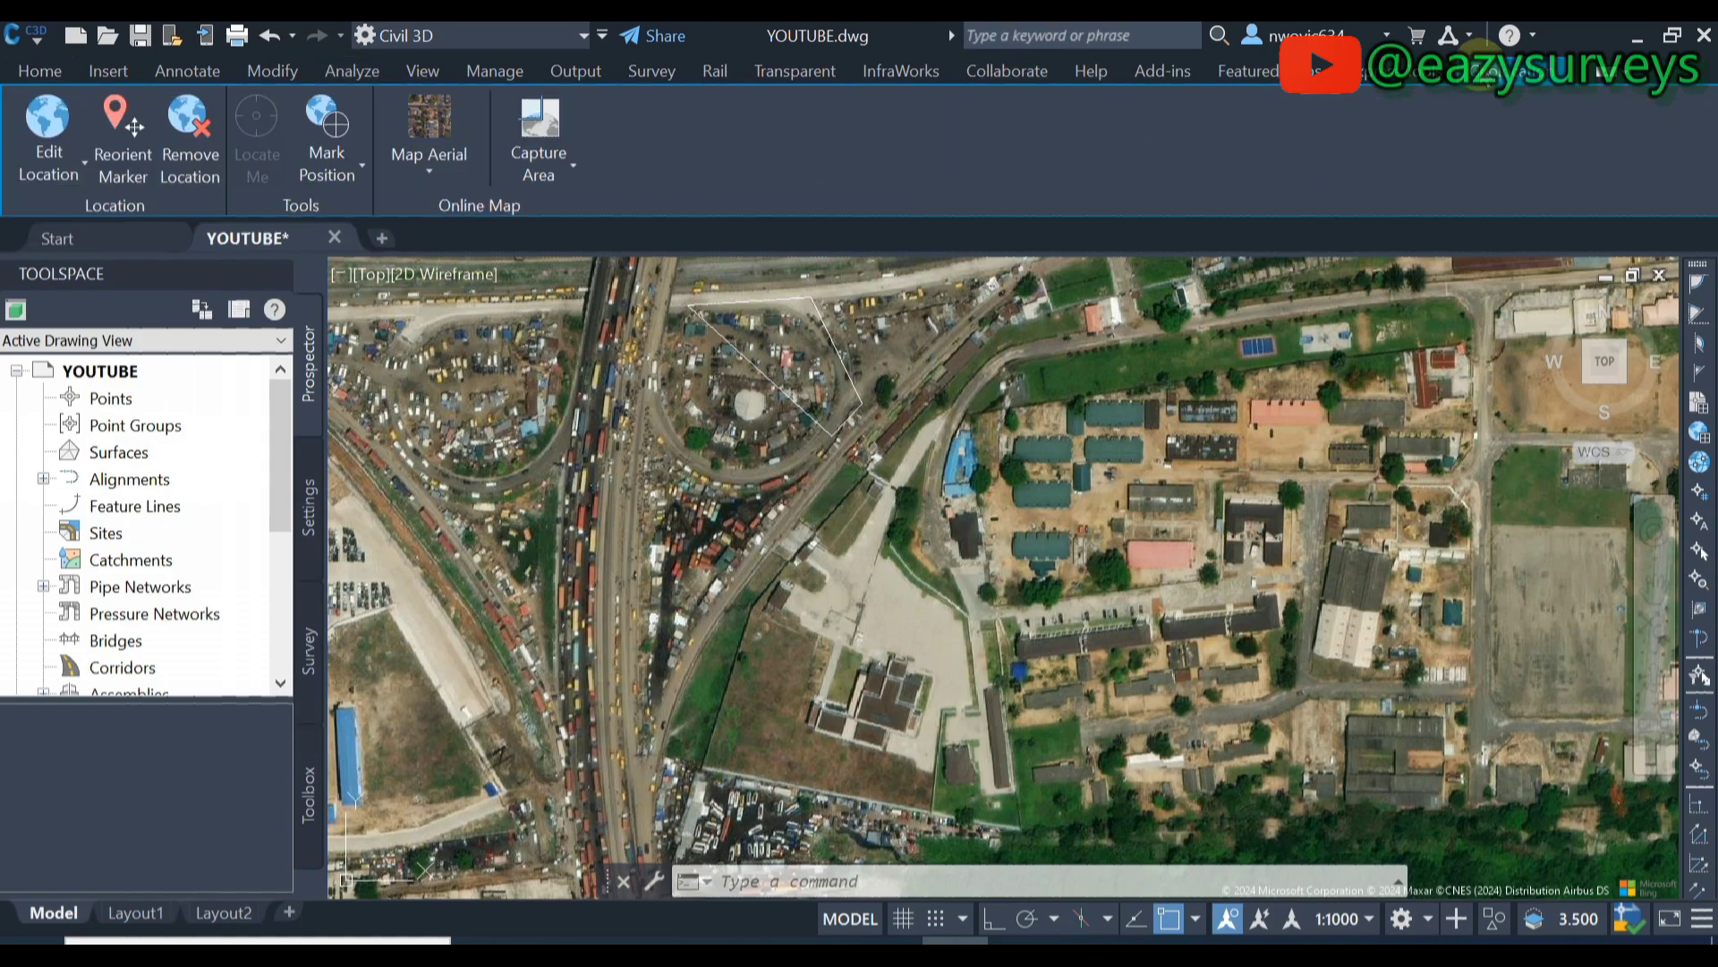
left_click(444, 157)
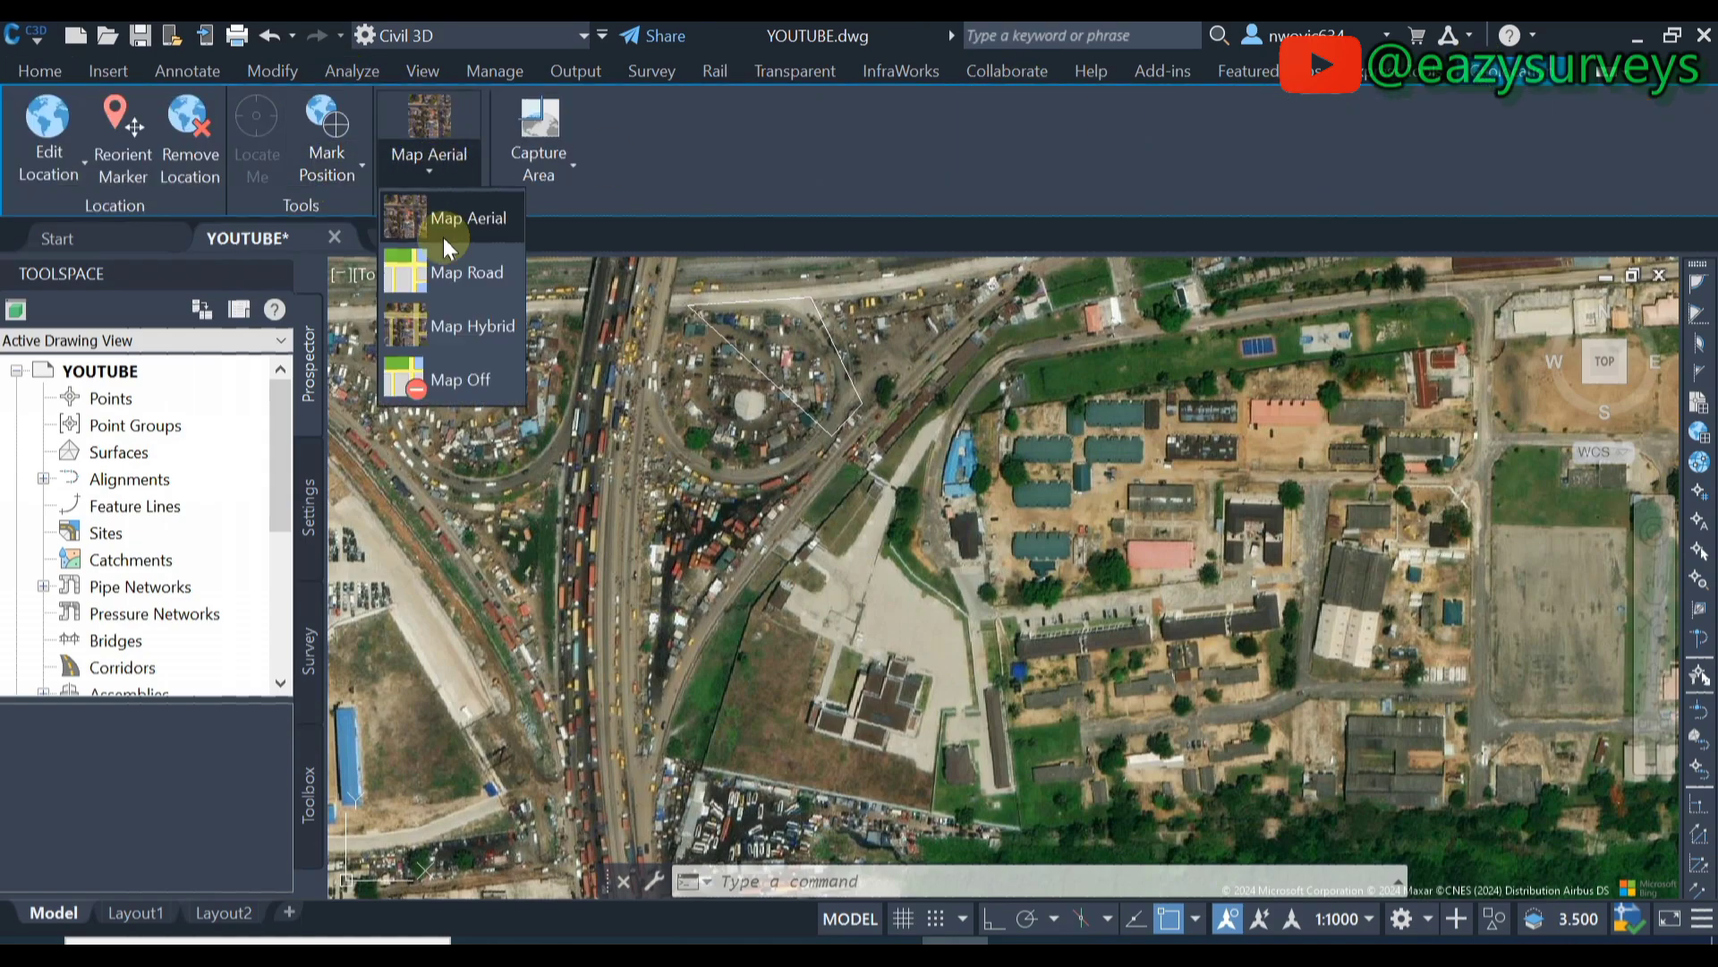
left_click(449, 336)
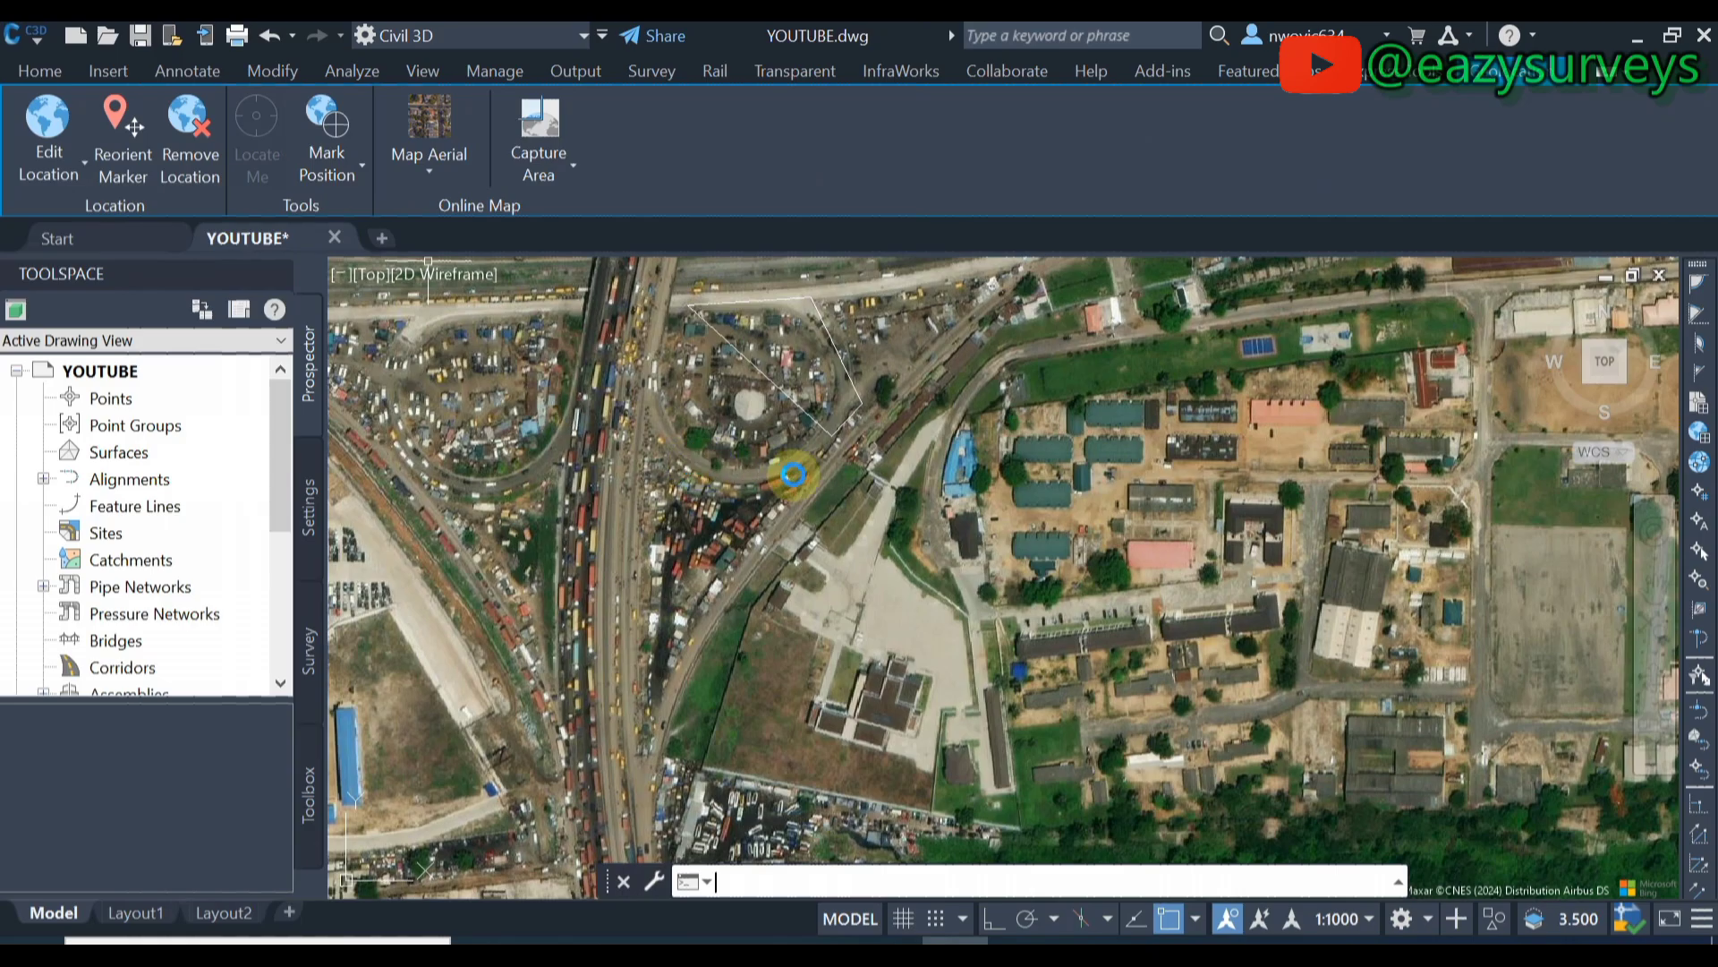
scroll(900, 368, "down", 2)
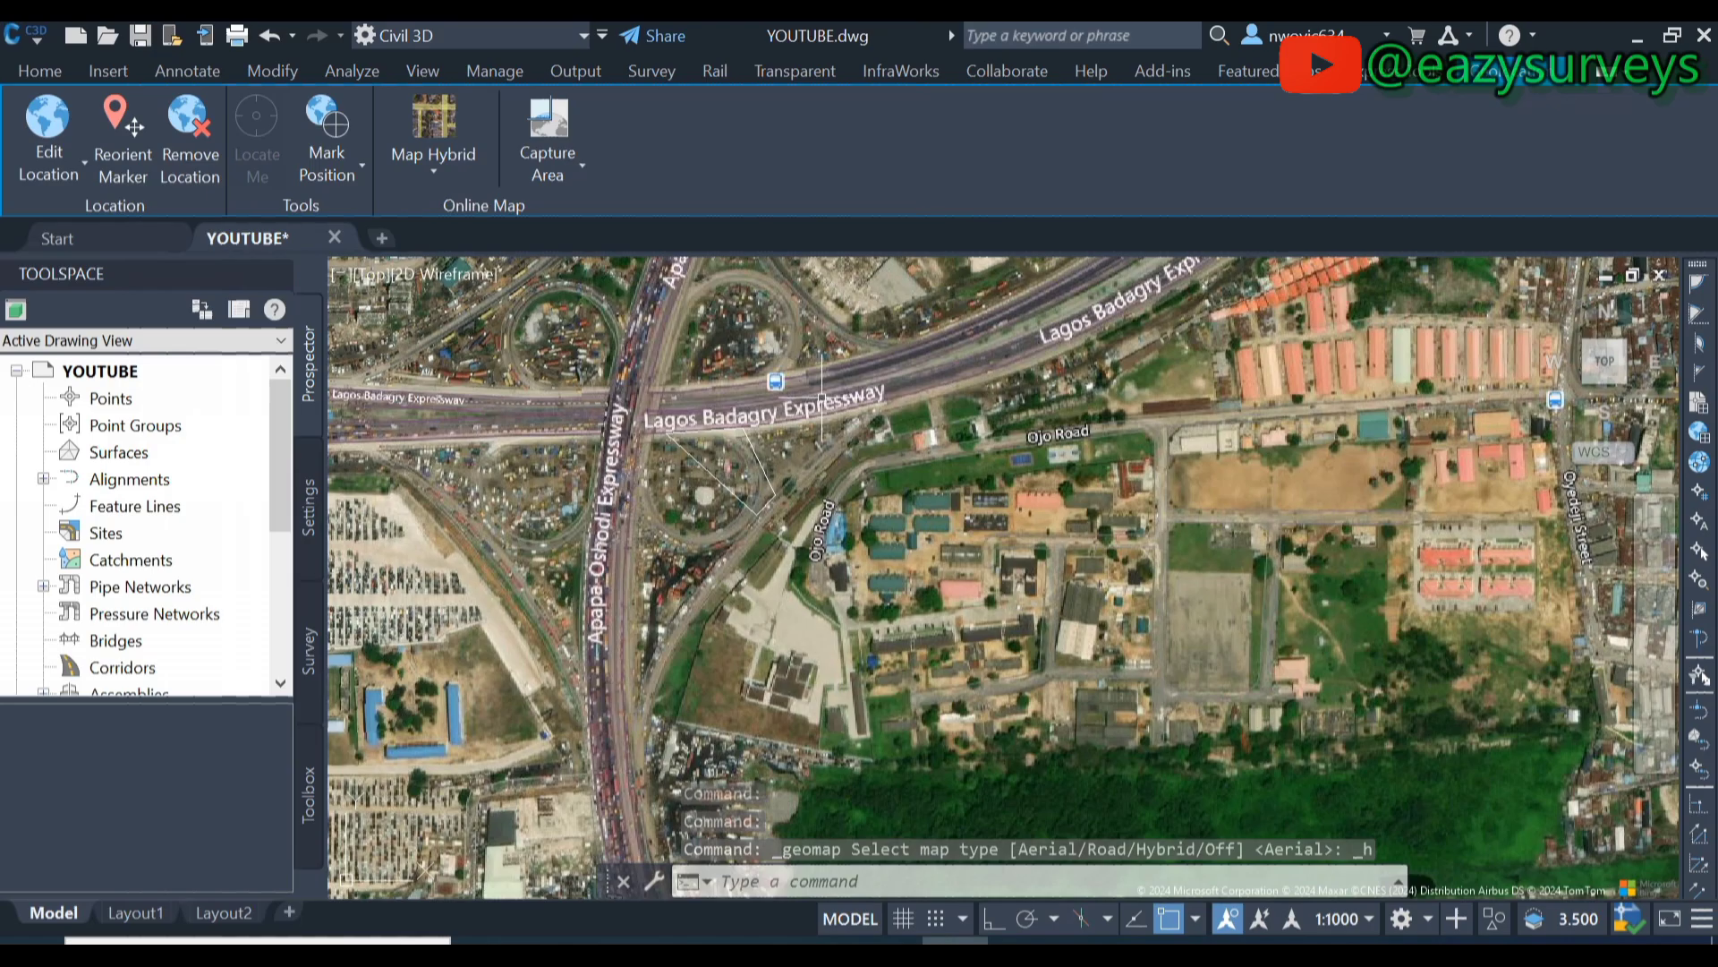
scroll(687, 417, "up", 2)
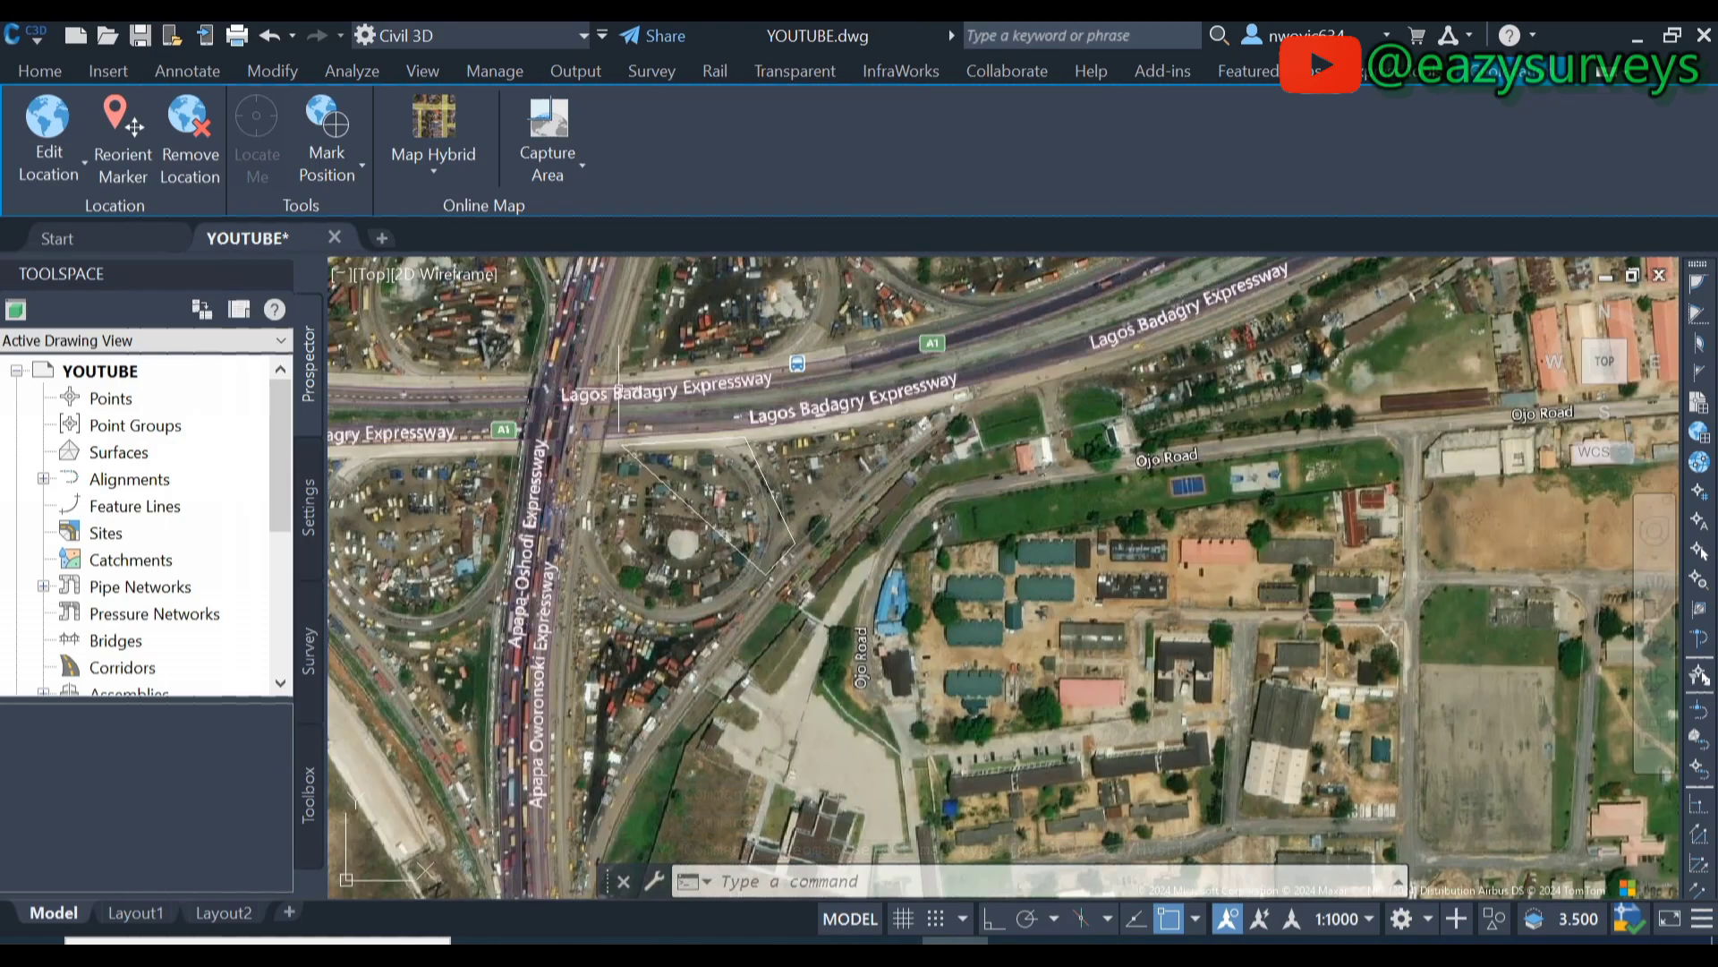
scroll(619, 389, "up", 2)
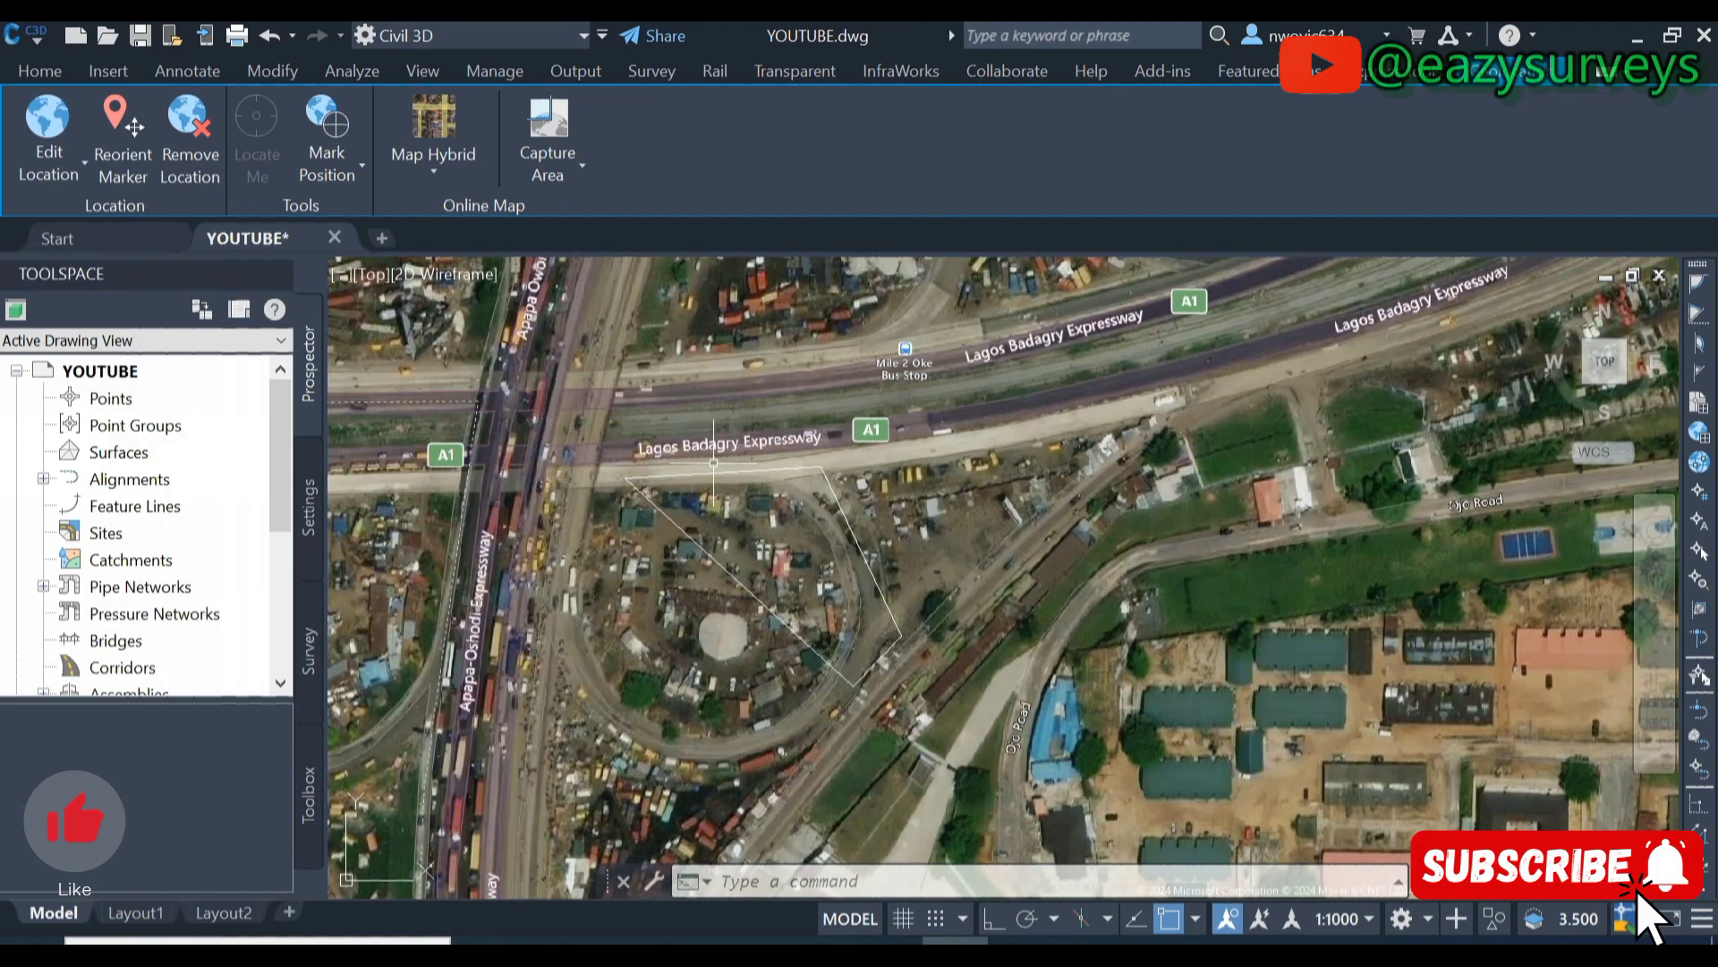
scroll(752, 445, "up", 2)
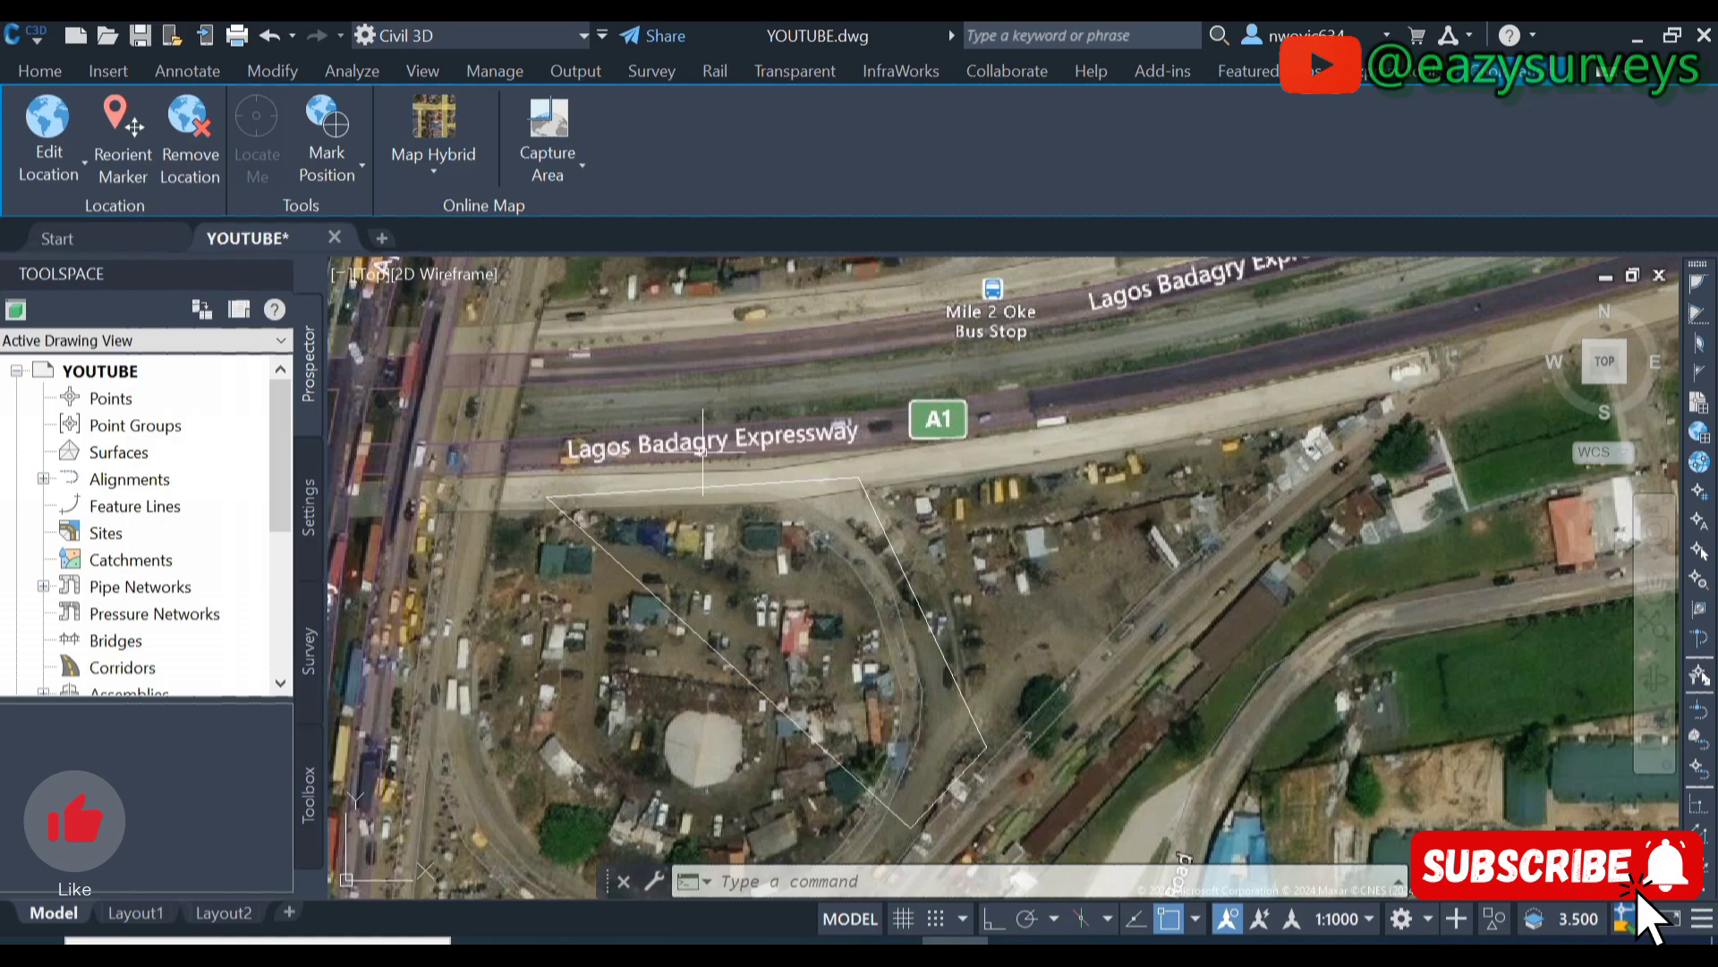
scroll(684, 465, "down", 2)
- Pan across the Lagos Badagry Expressway and Ojo Road to the drawing sheets on the neighbourhood
middle_click_drag(1056, 392, 876, 588)
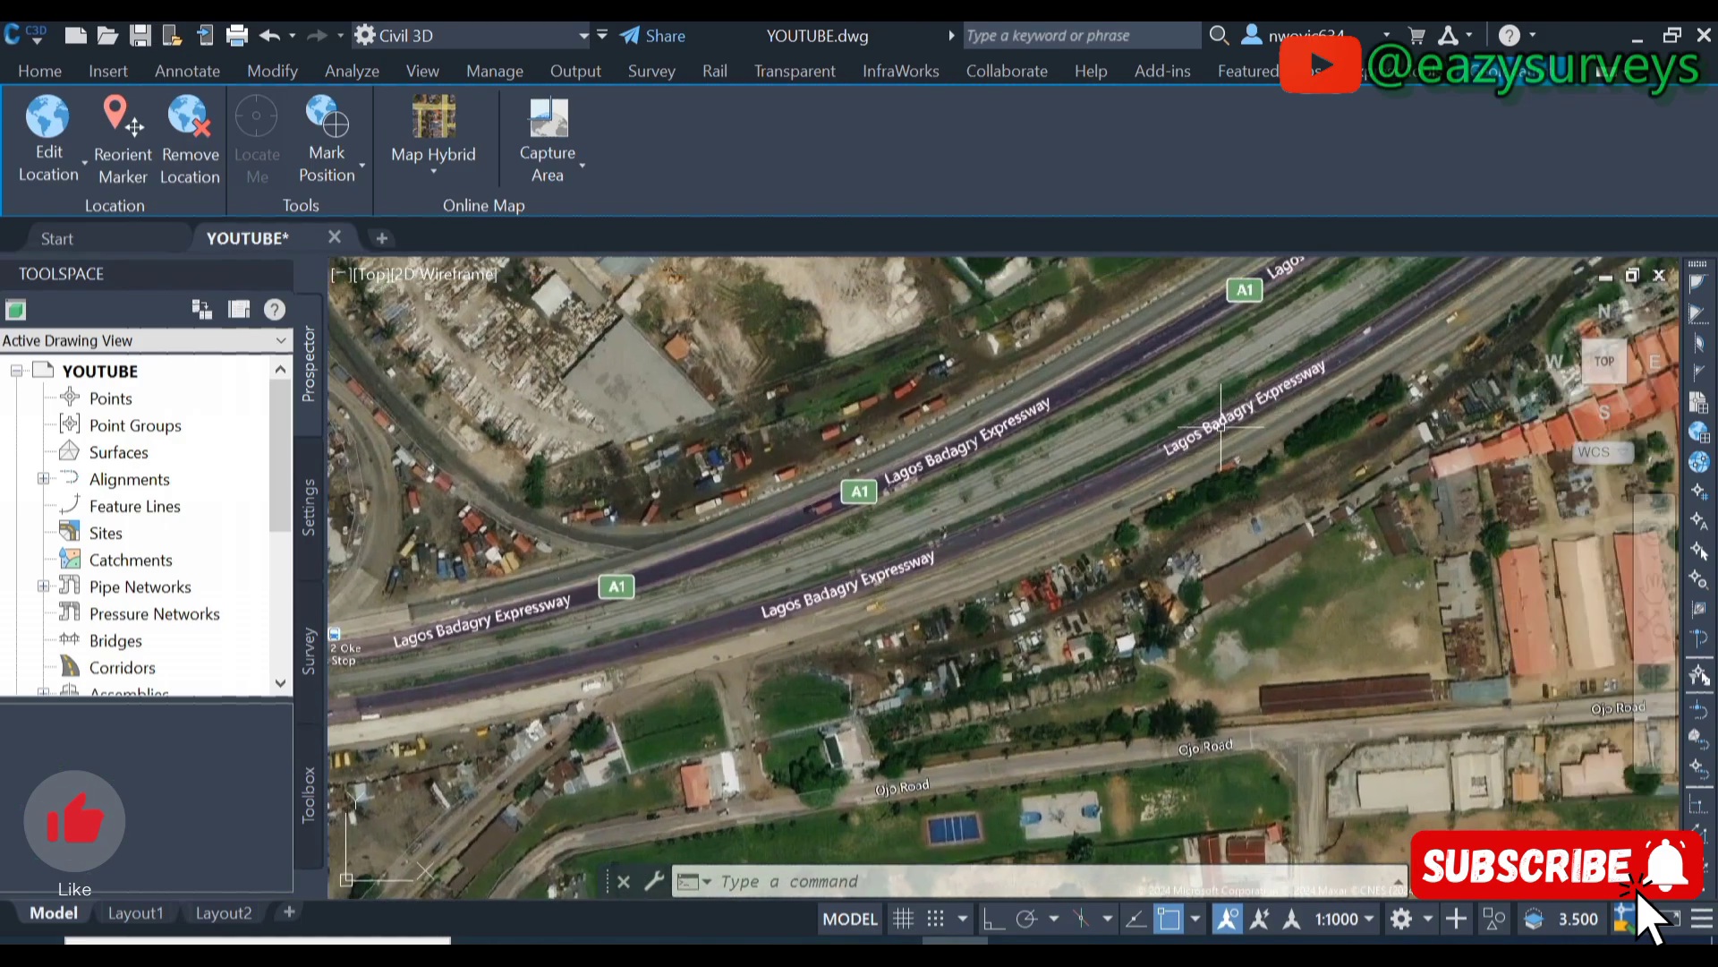
scroll(1184, 458, "up", 2)
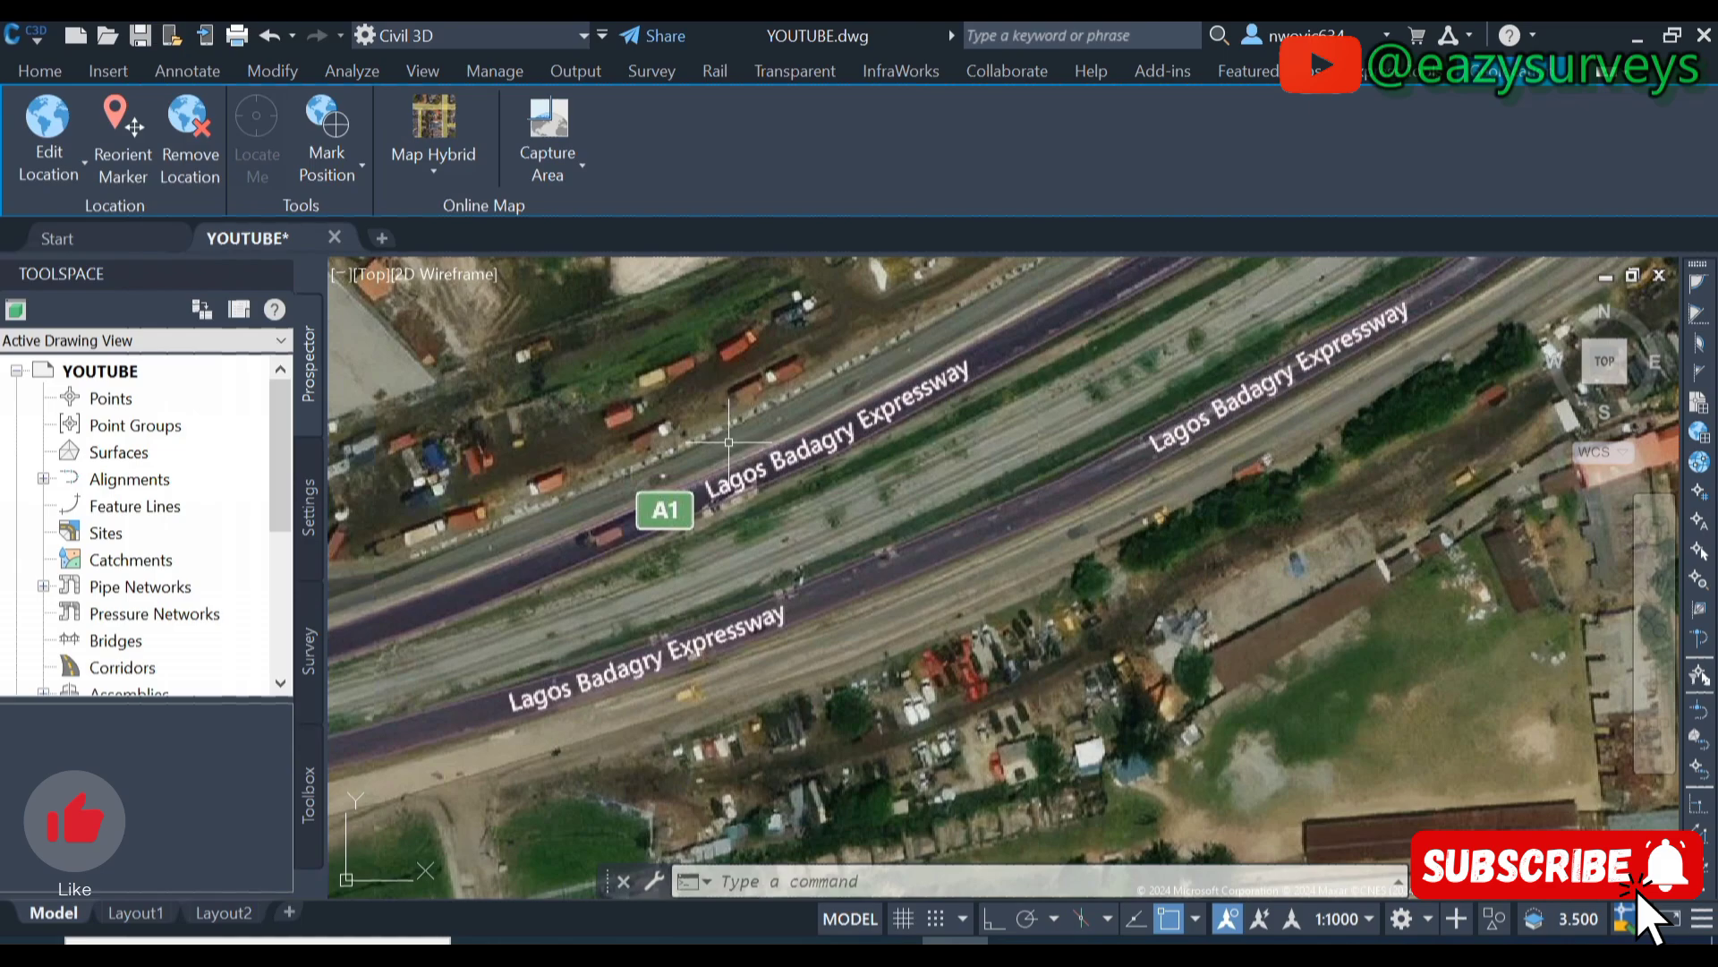
scroll(729, 441, "down", 2)
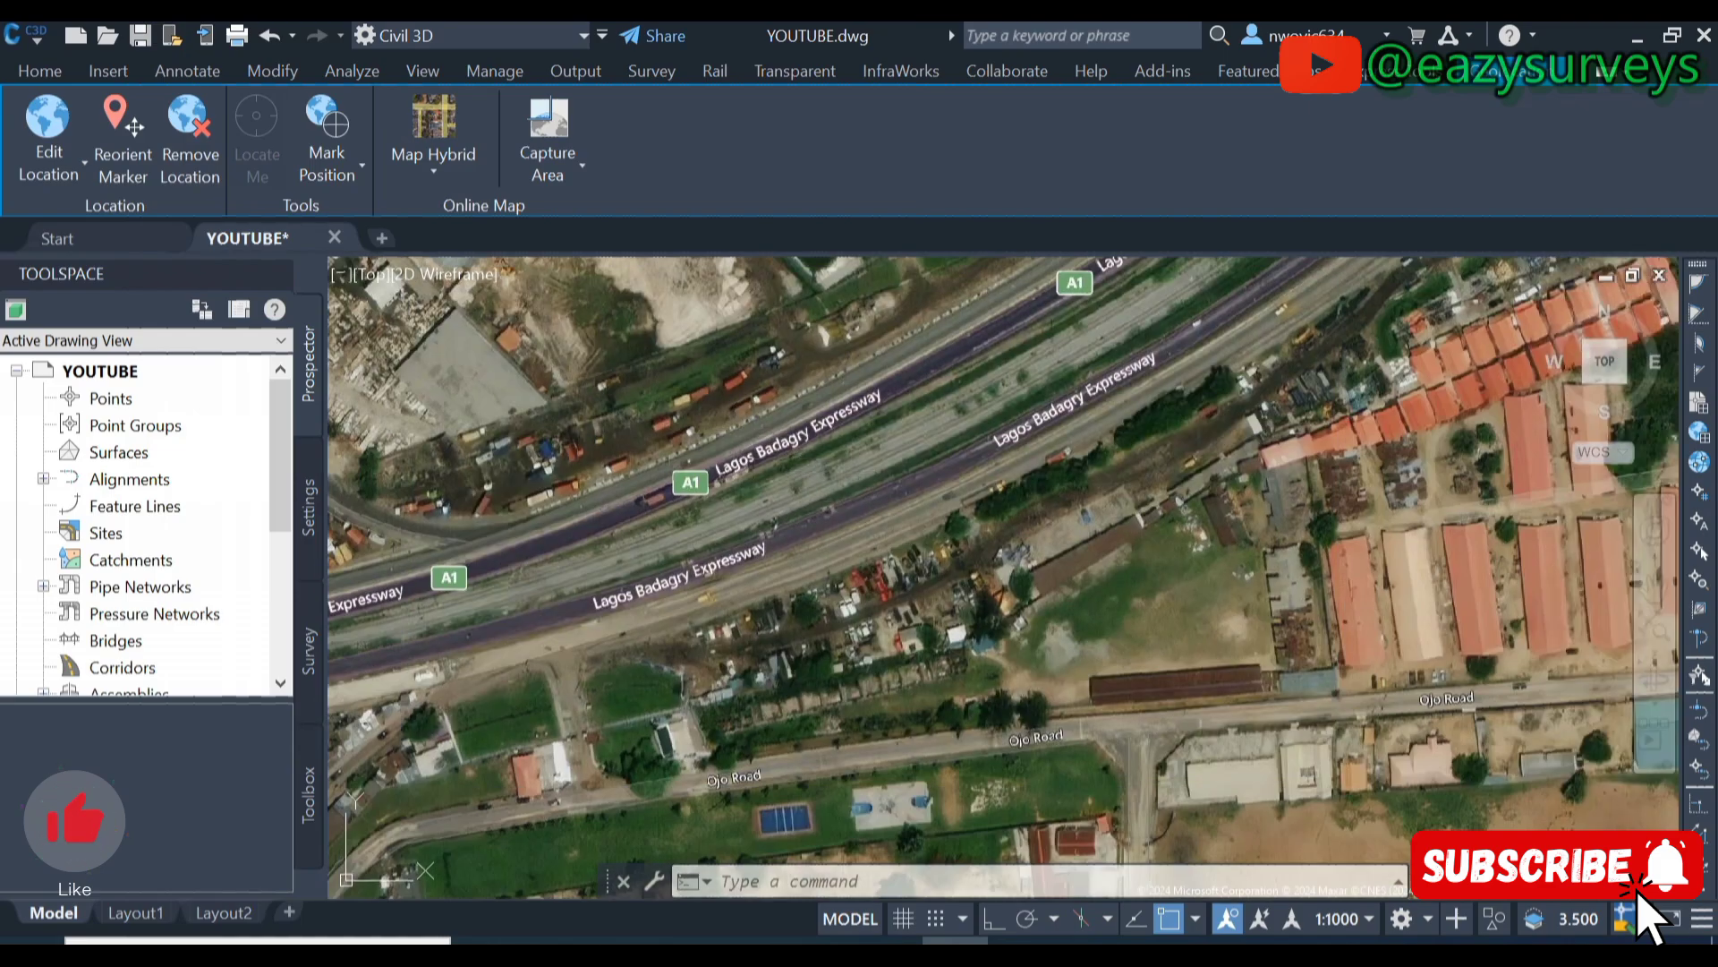
middle_click_drag(748, 842, 922, 528)
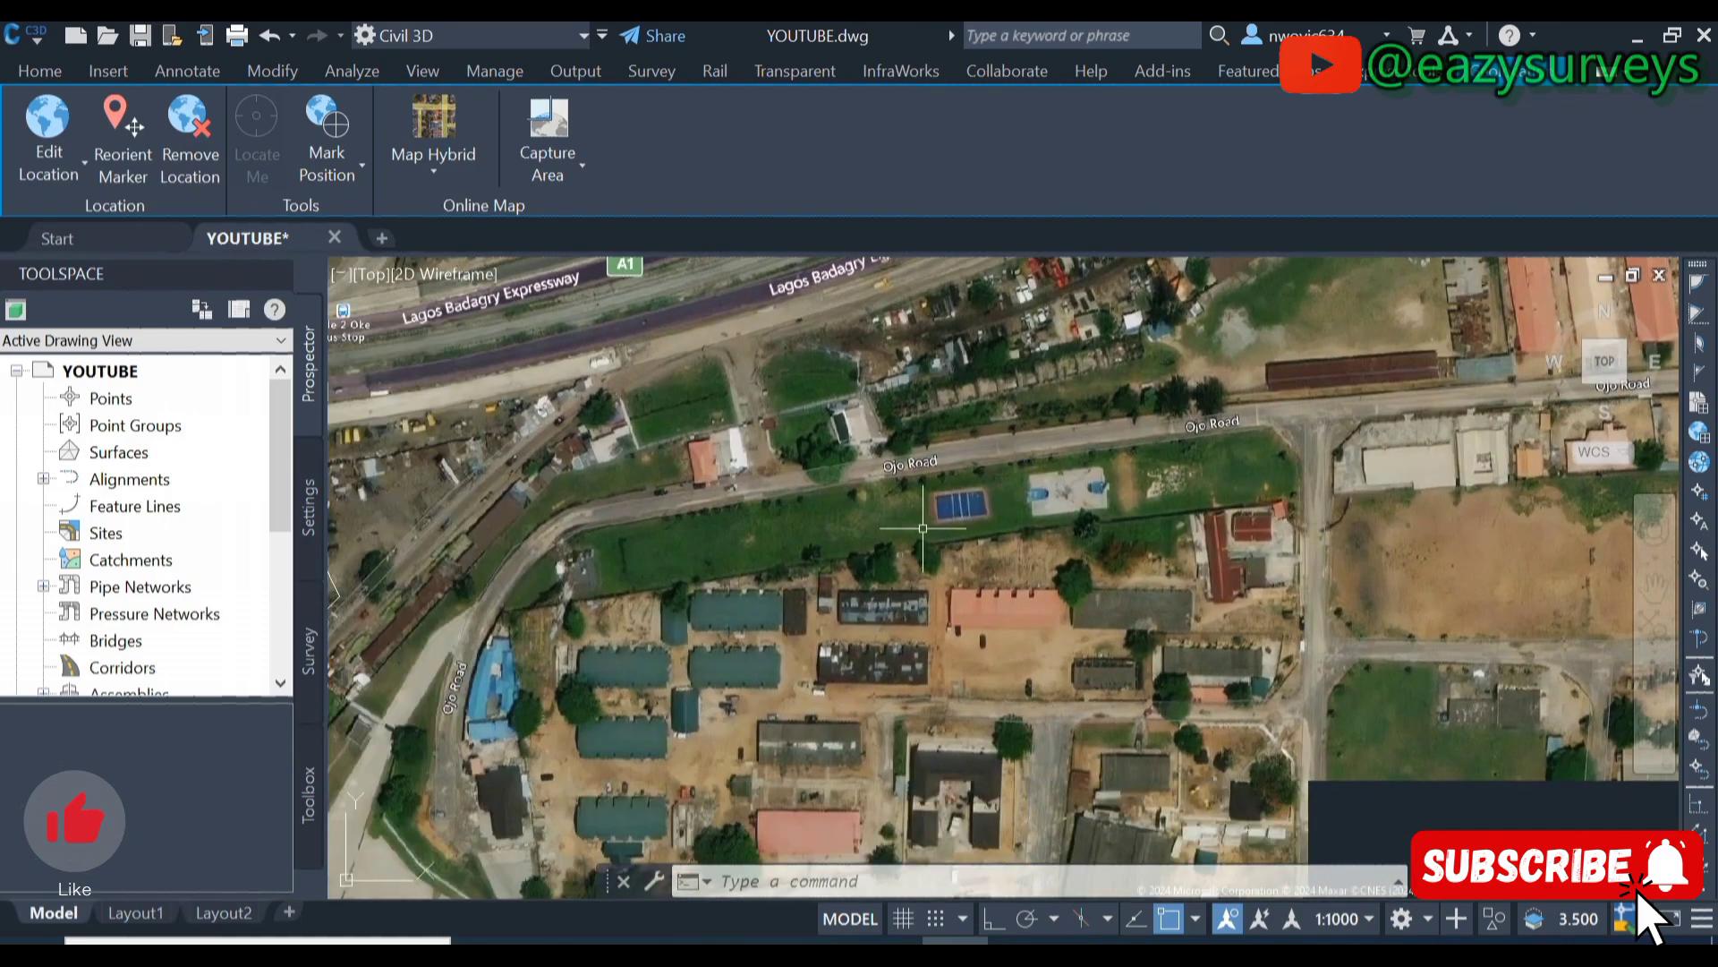
scroll(733, 575, "up", 2)
middle_click_drag(917, 629, 699, 503)
scroll(790, 454, "down", 3)
scroll(790, 454, "down", 2)
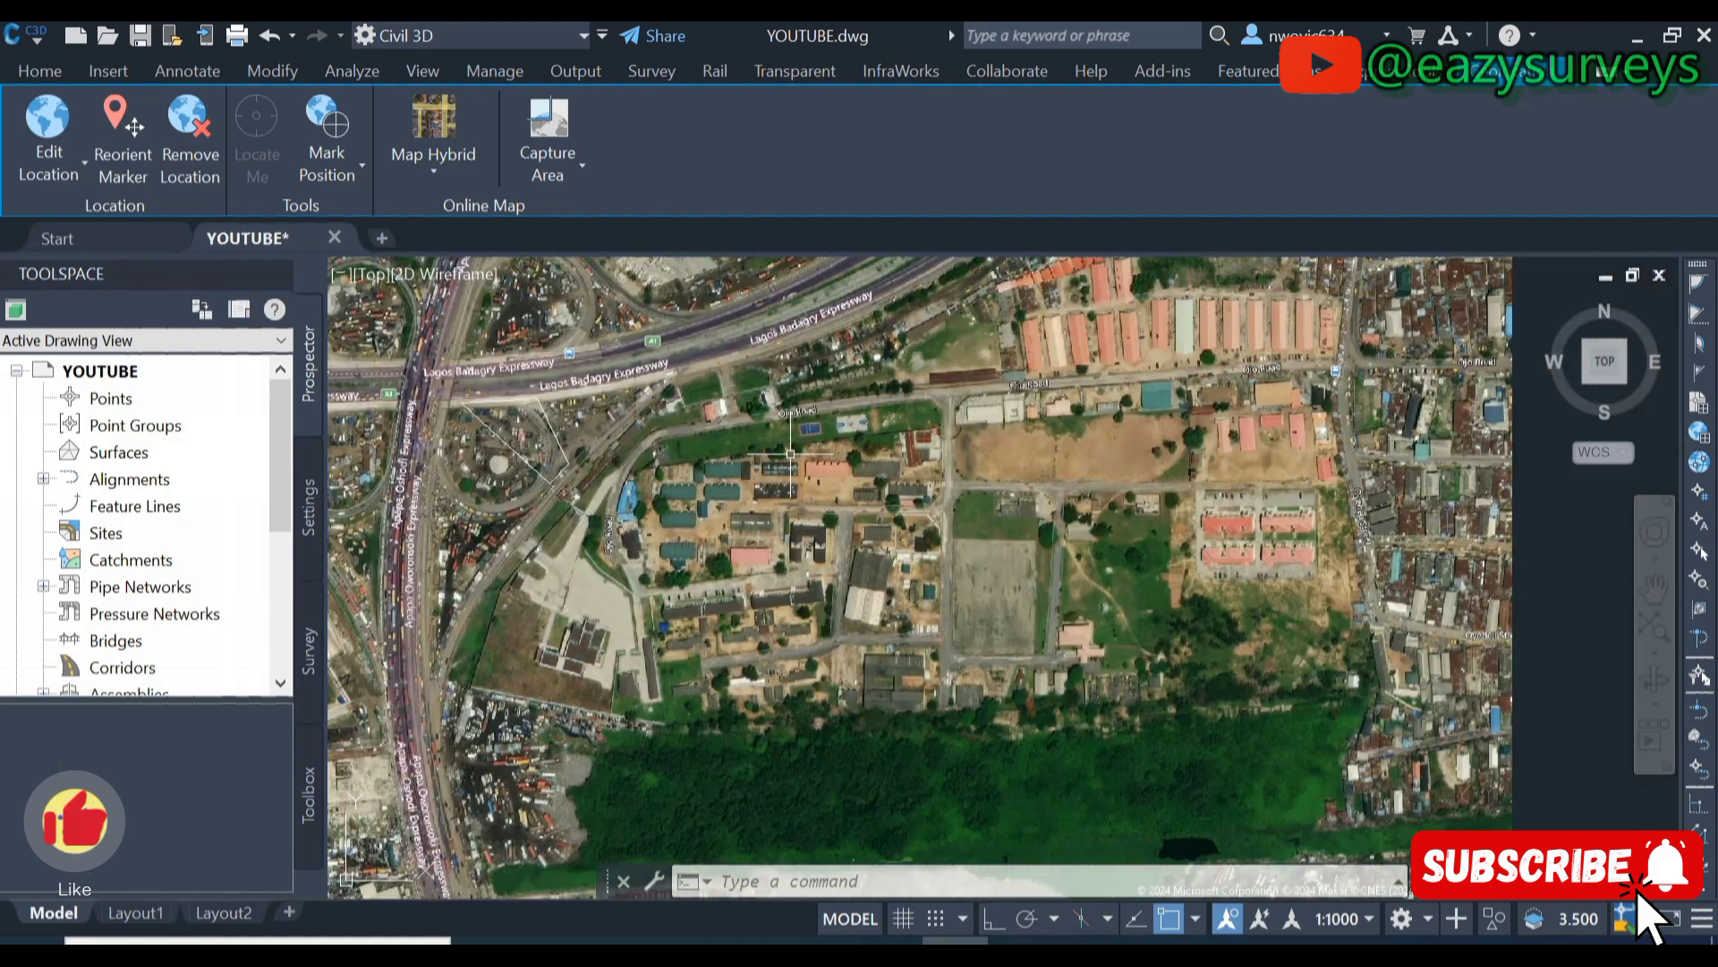
middle_click_drag(1121, 456, 798, 654)
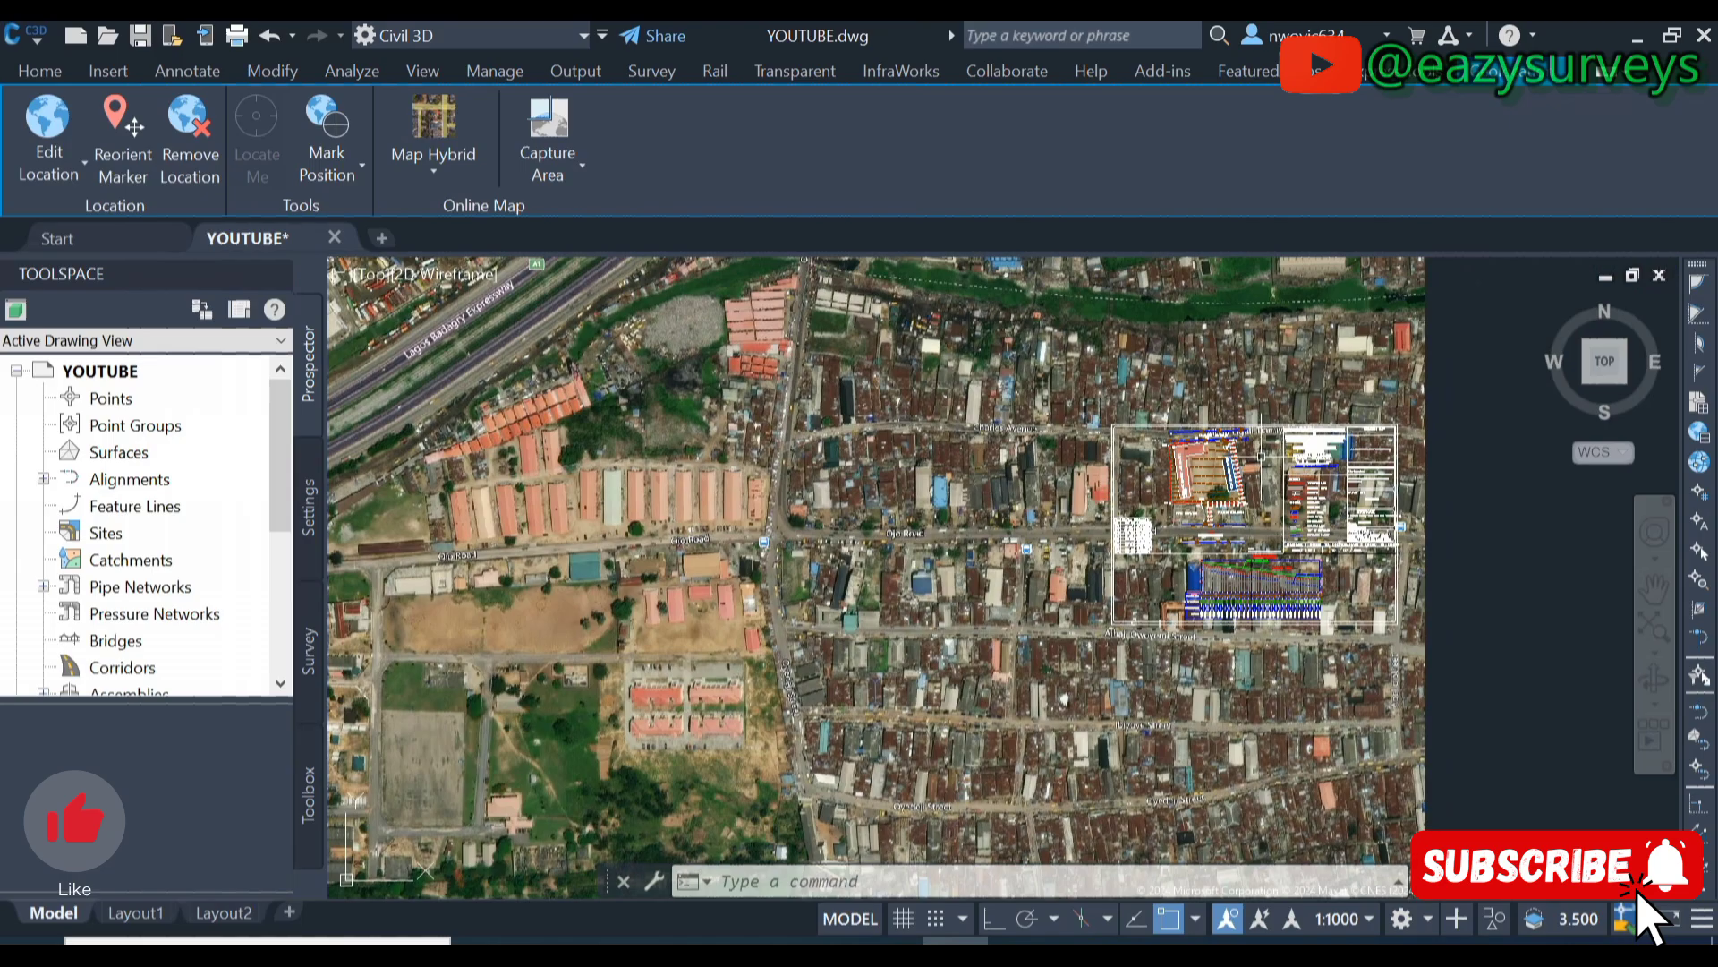
scroll(1123, 507, "up", 3)
scroll(1122, 508, "up", 3)
scroll(1123, 507, "up", 4)
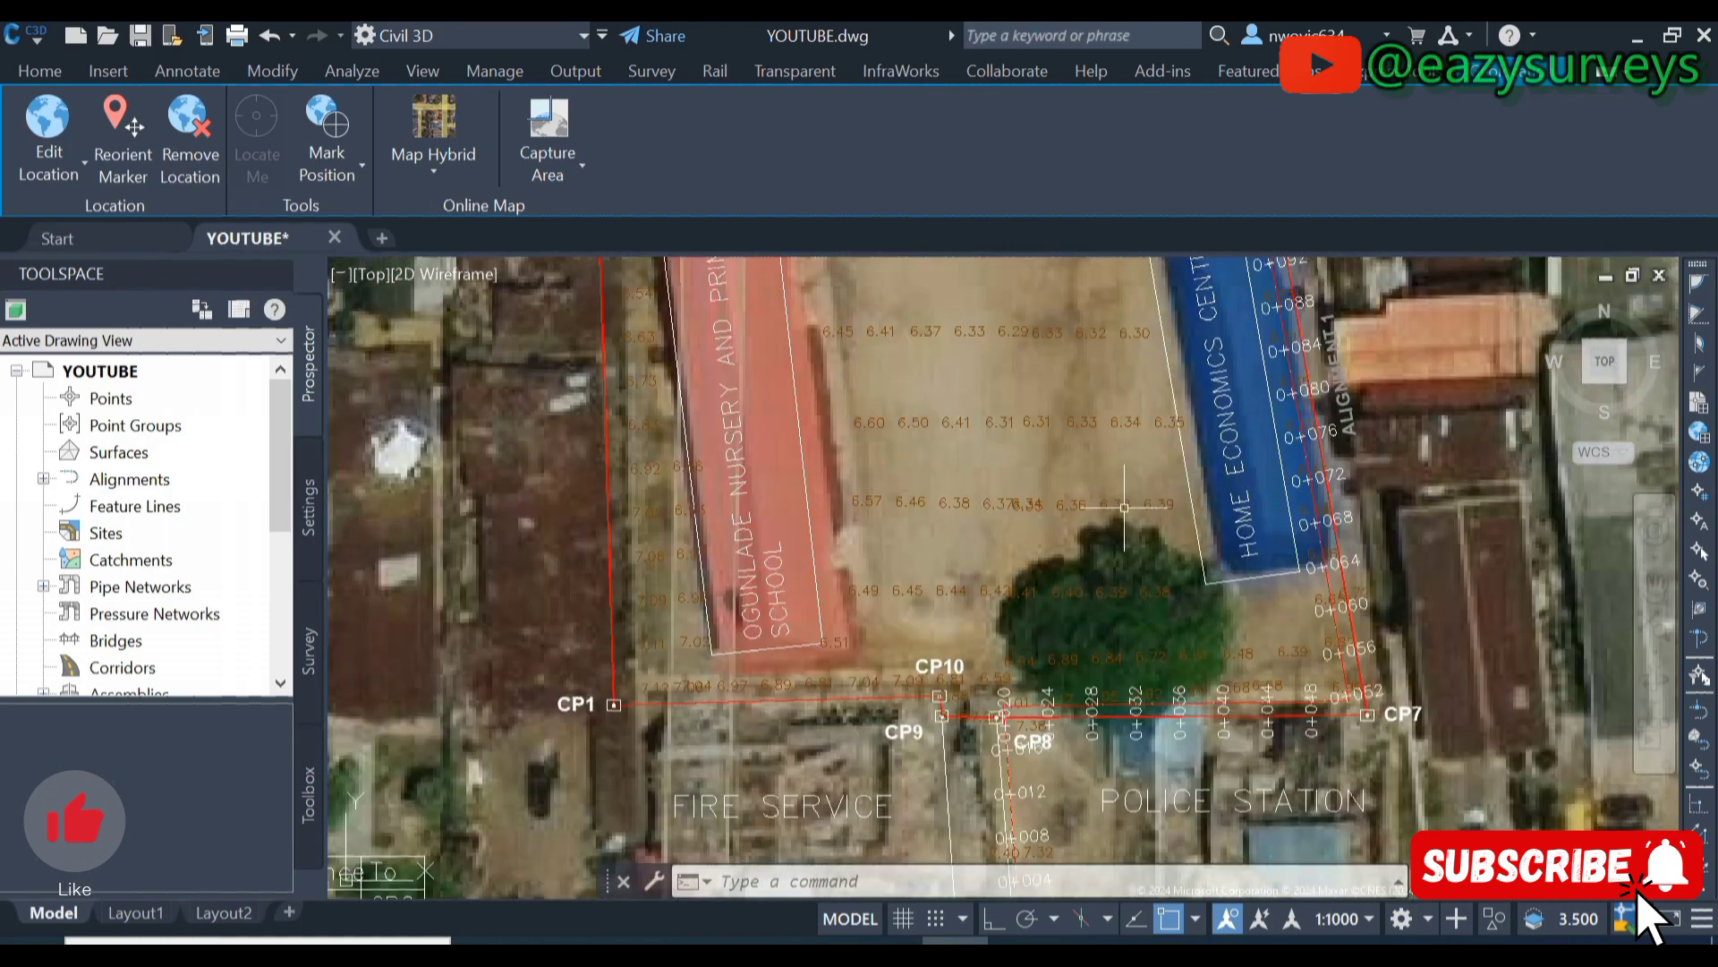
scroll(1102, 543, "down", 2)
scroll(1101, 543, "down", 2)
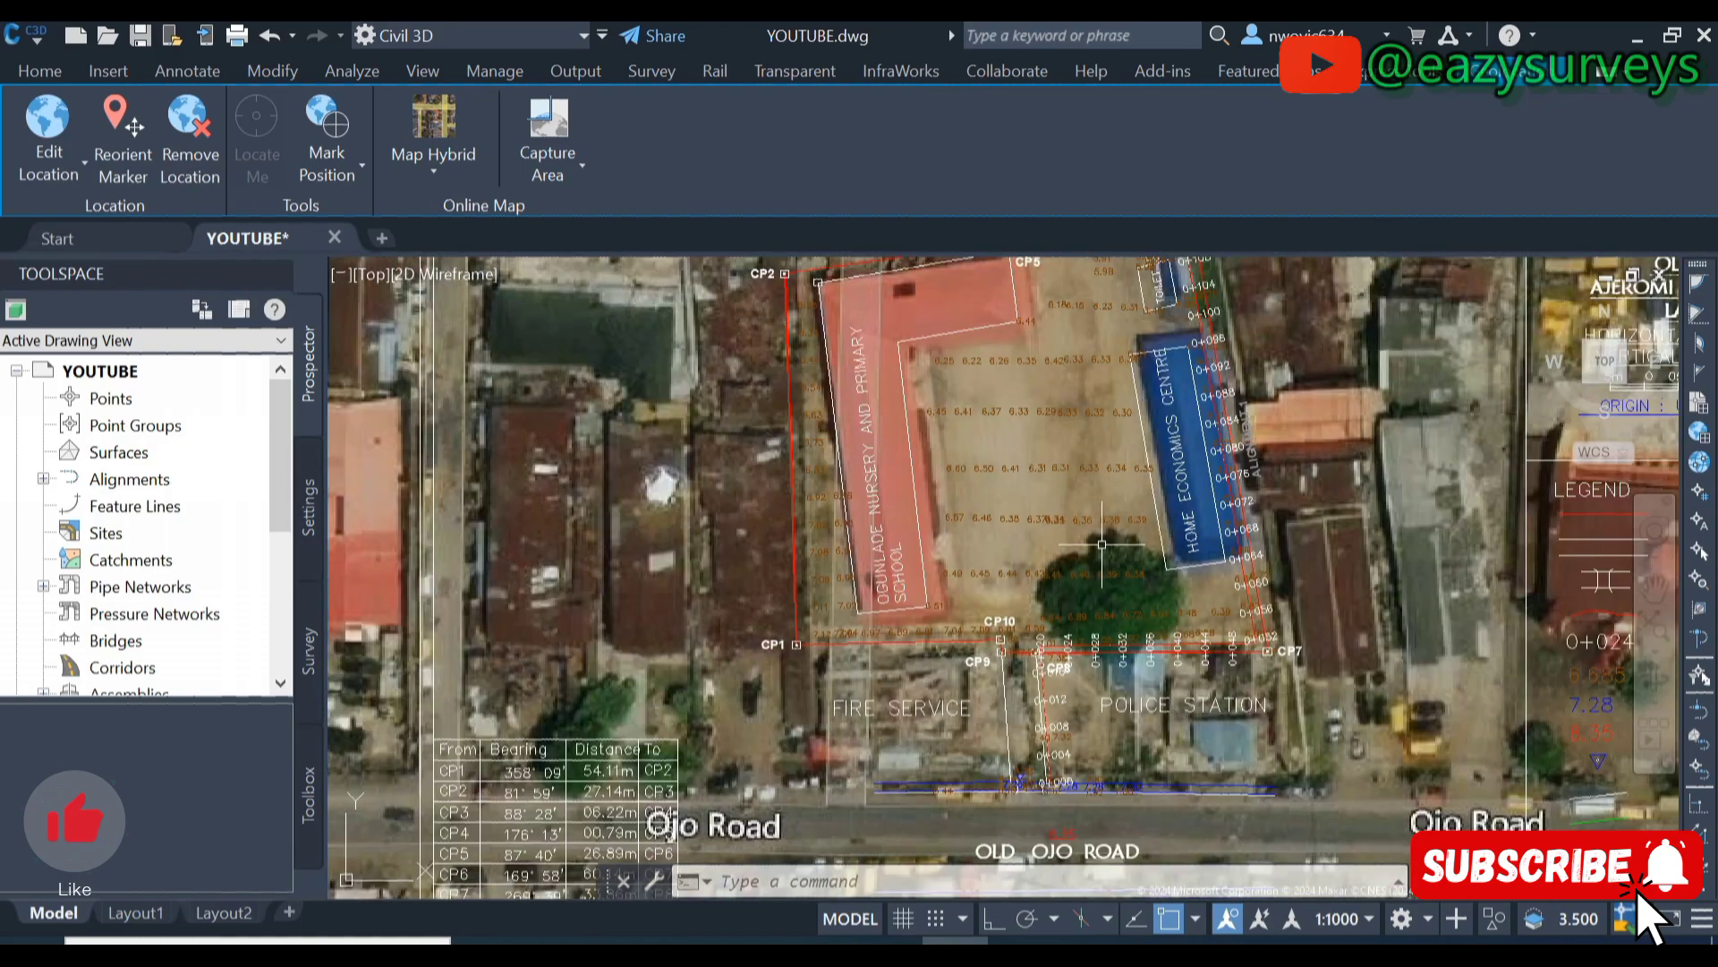
scroll(1112, 570, "up", 4)
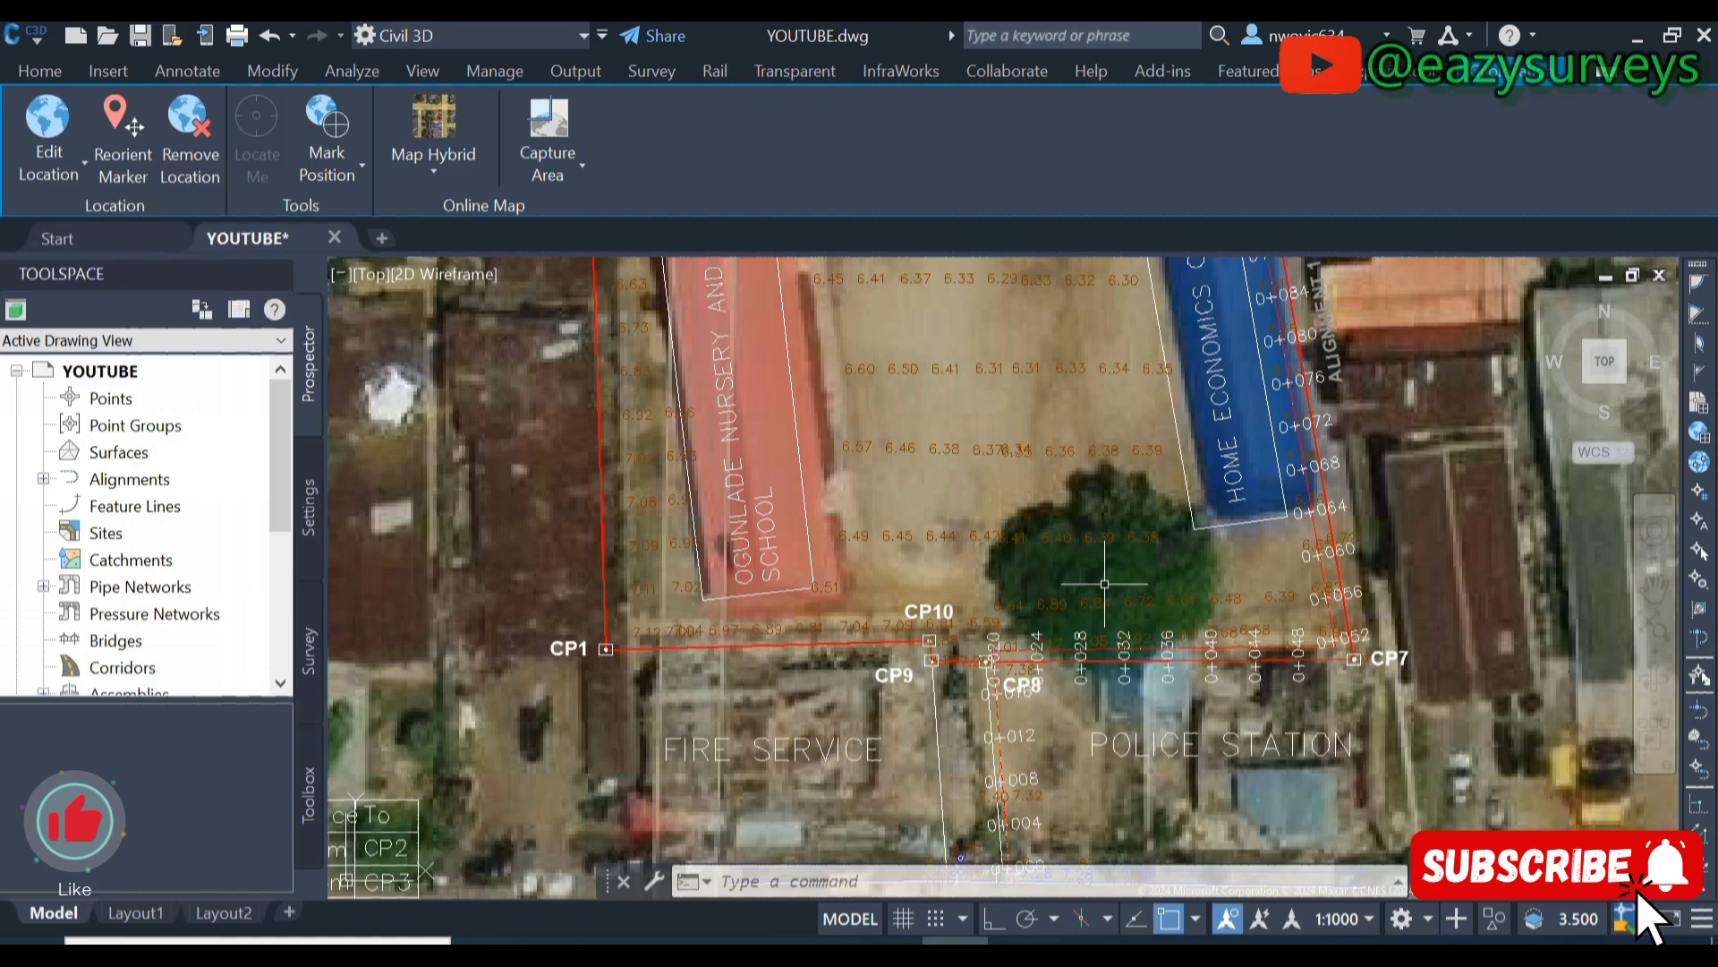
scroll(1038, 581, "down", 2)
scroll(1072, 394, "down", 2)
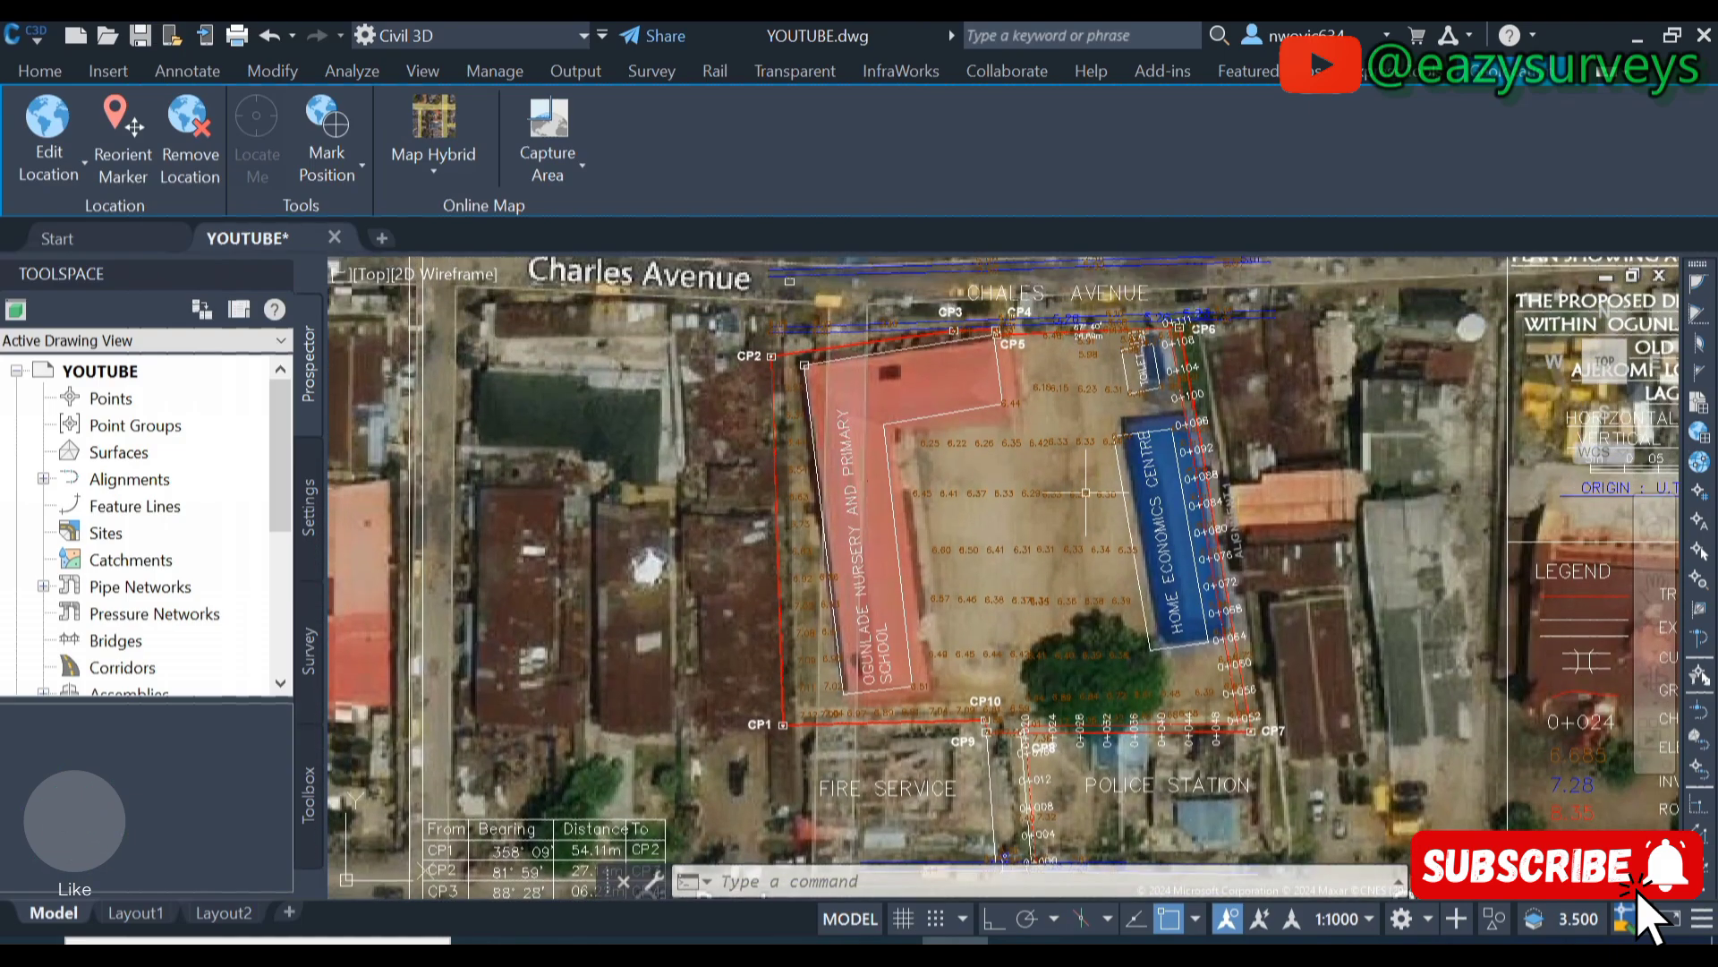
scroll(1080, 477, "down", 1)
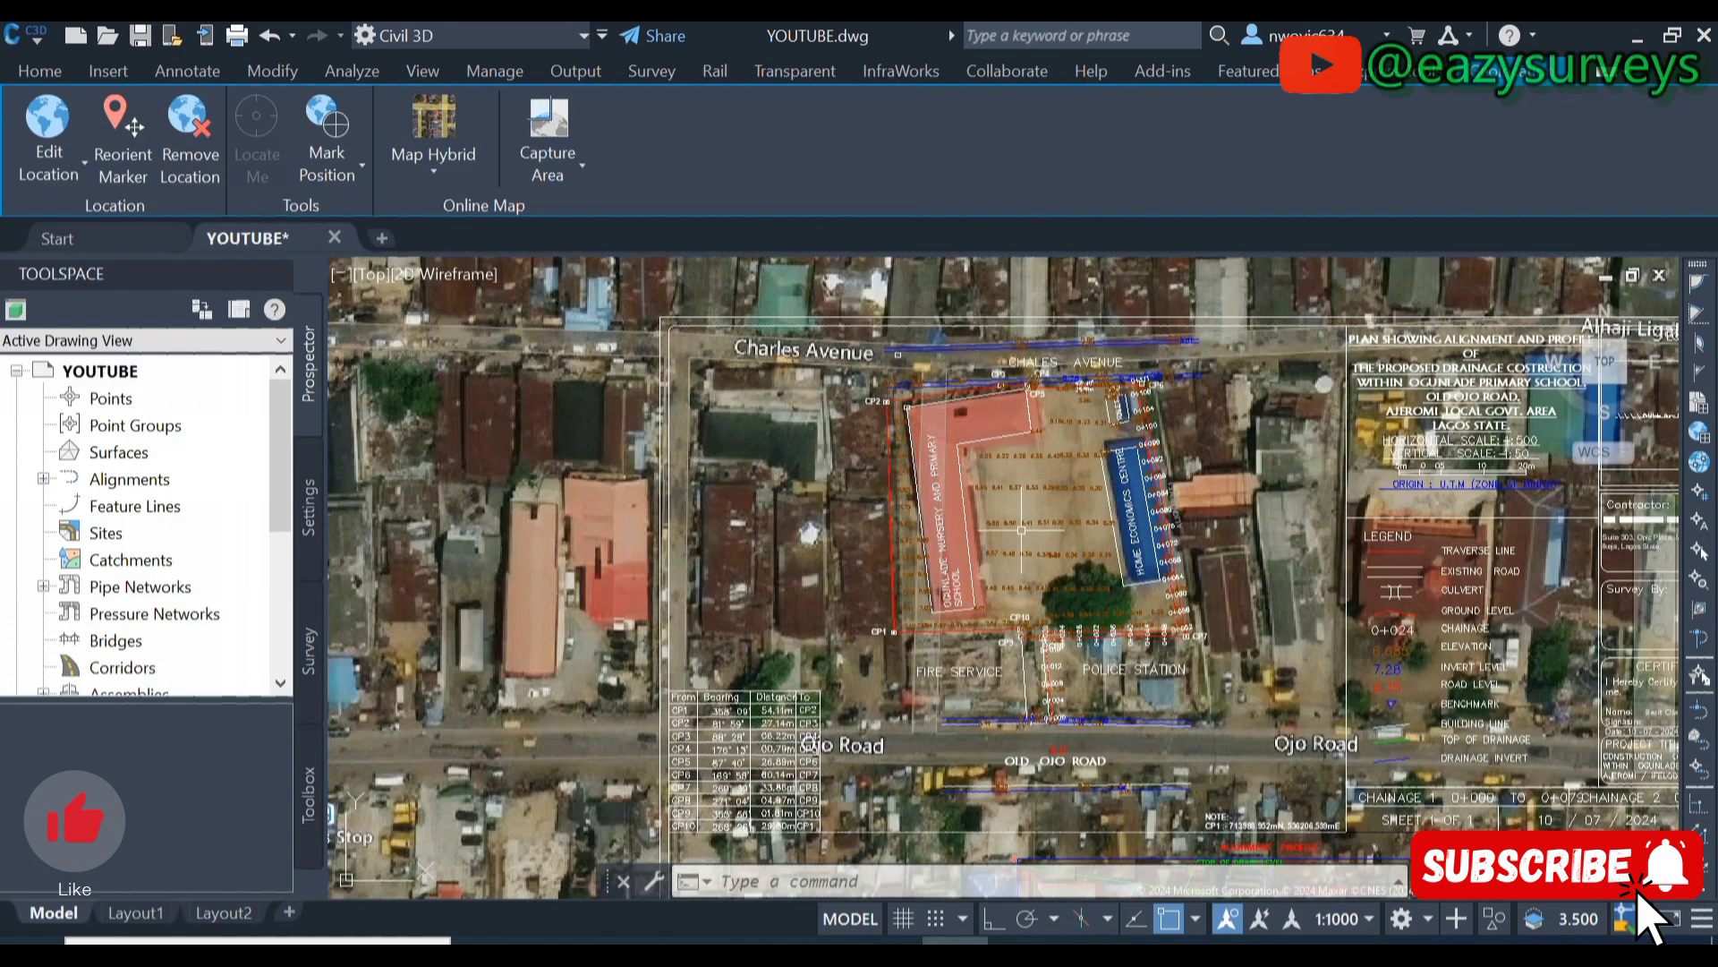
middle_click_drag(954, 543, 1258, 592)
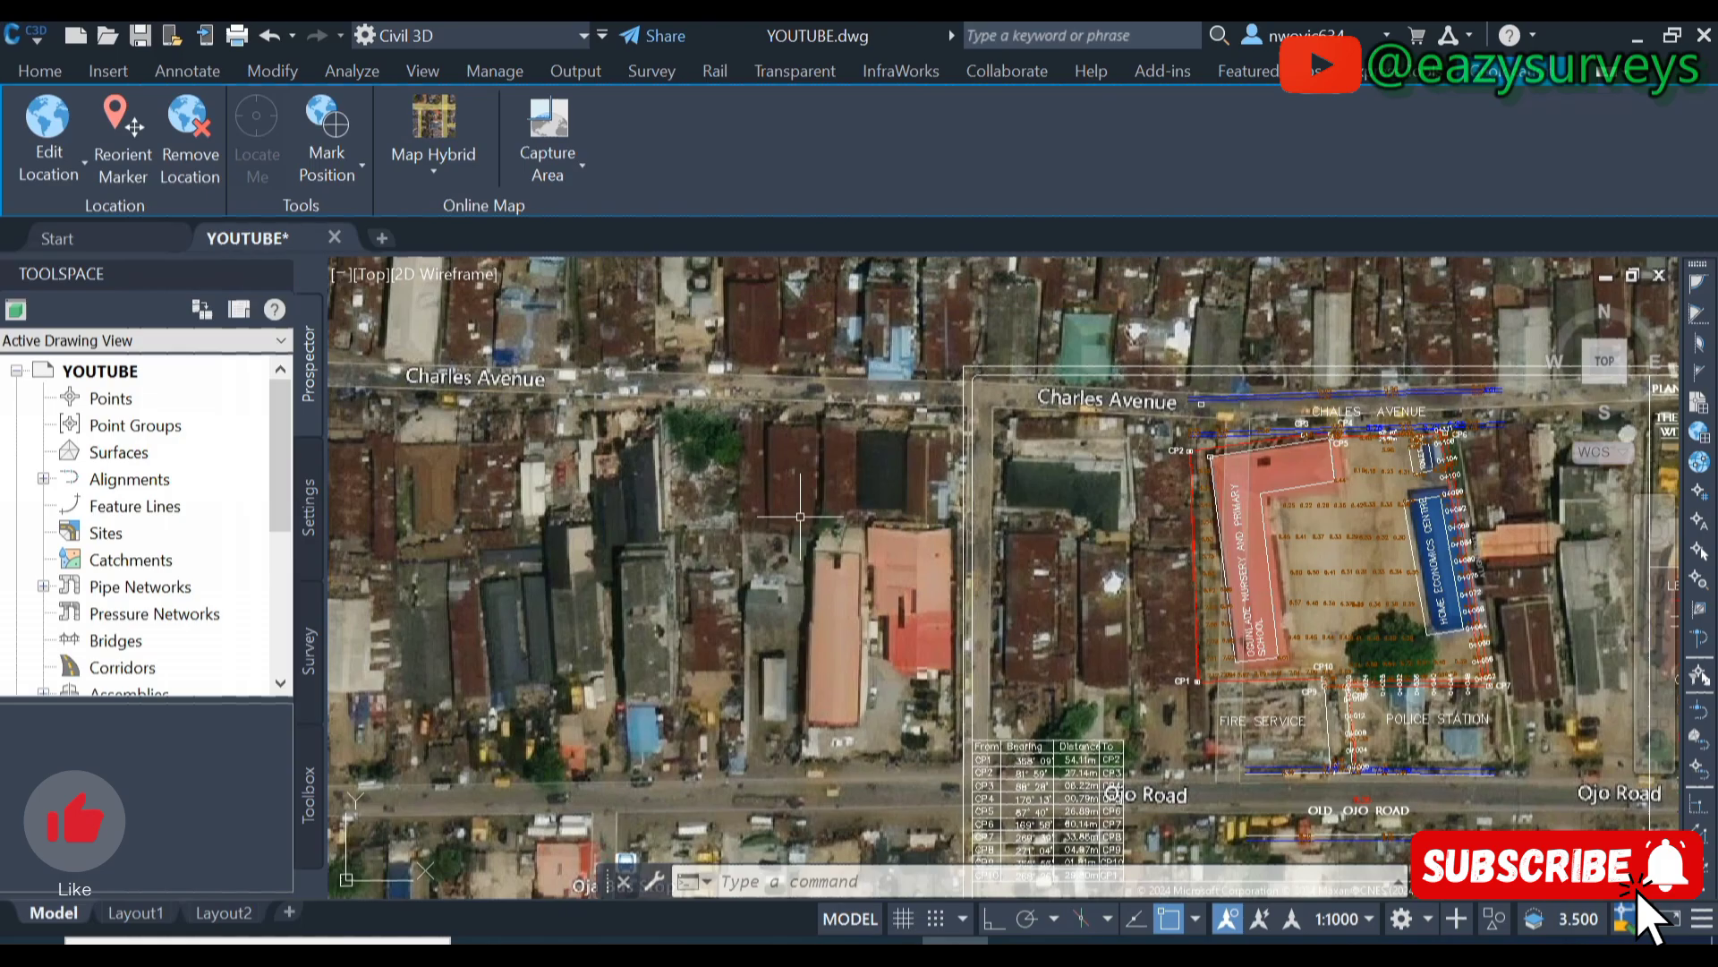
scroll(751, 501, "down", 1)
scroll(734, 488, "down", 1)
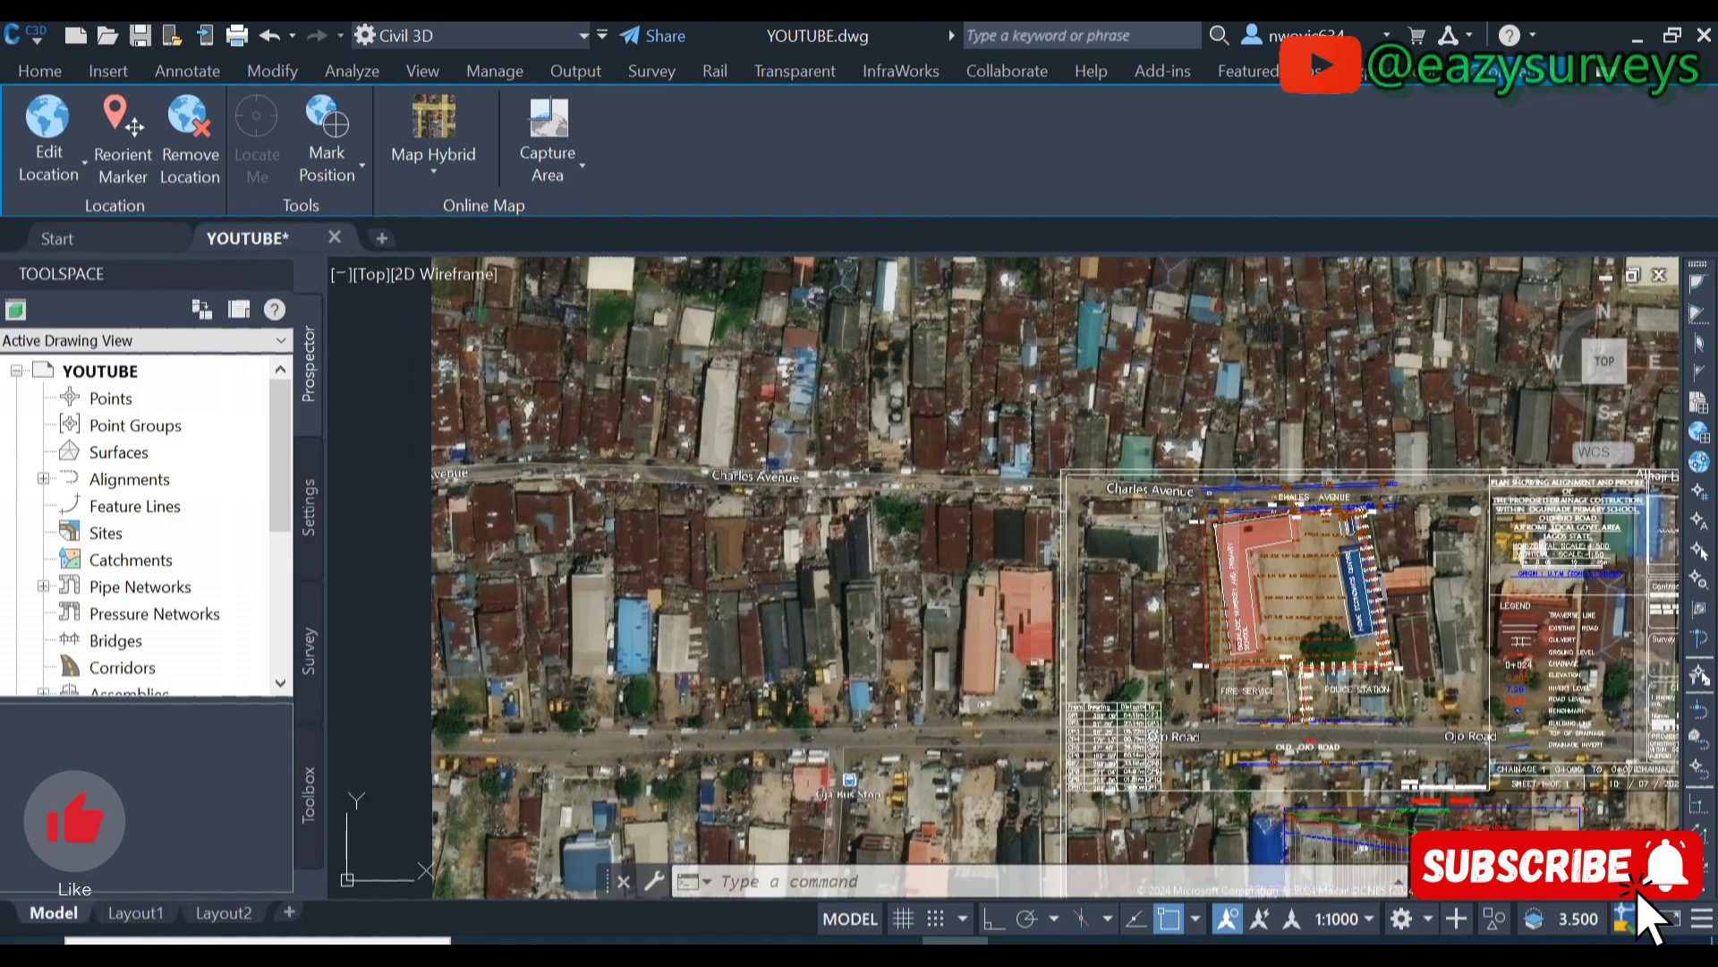
scroll(713, 468, "up", 2)
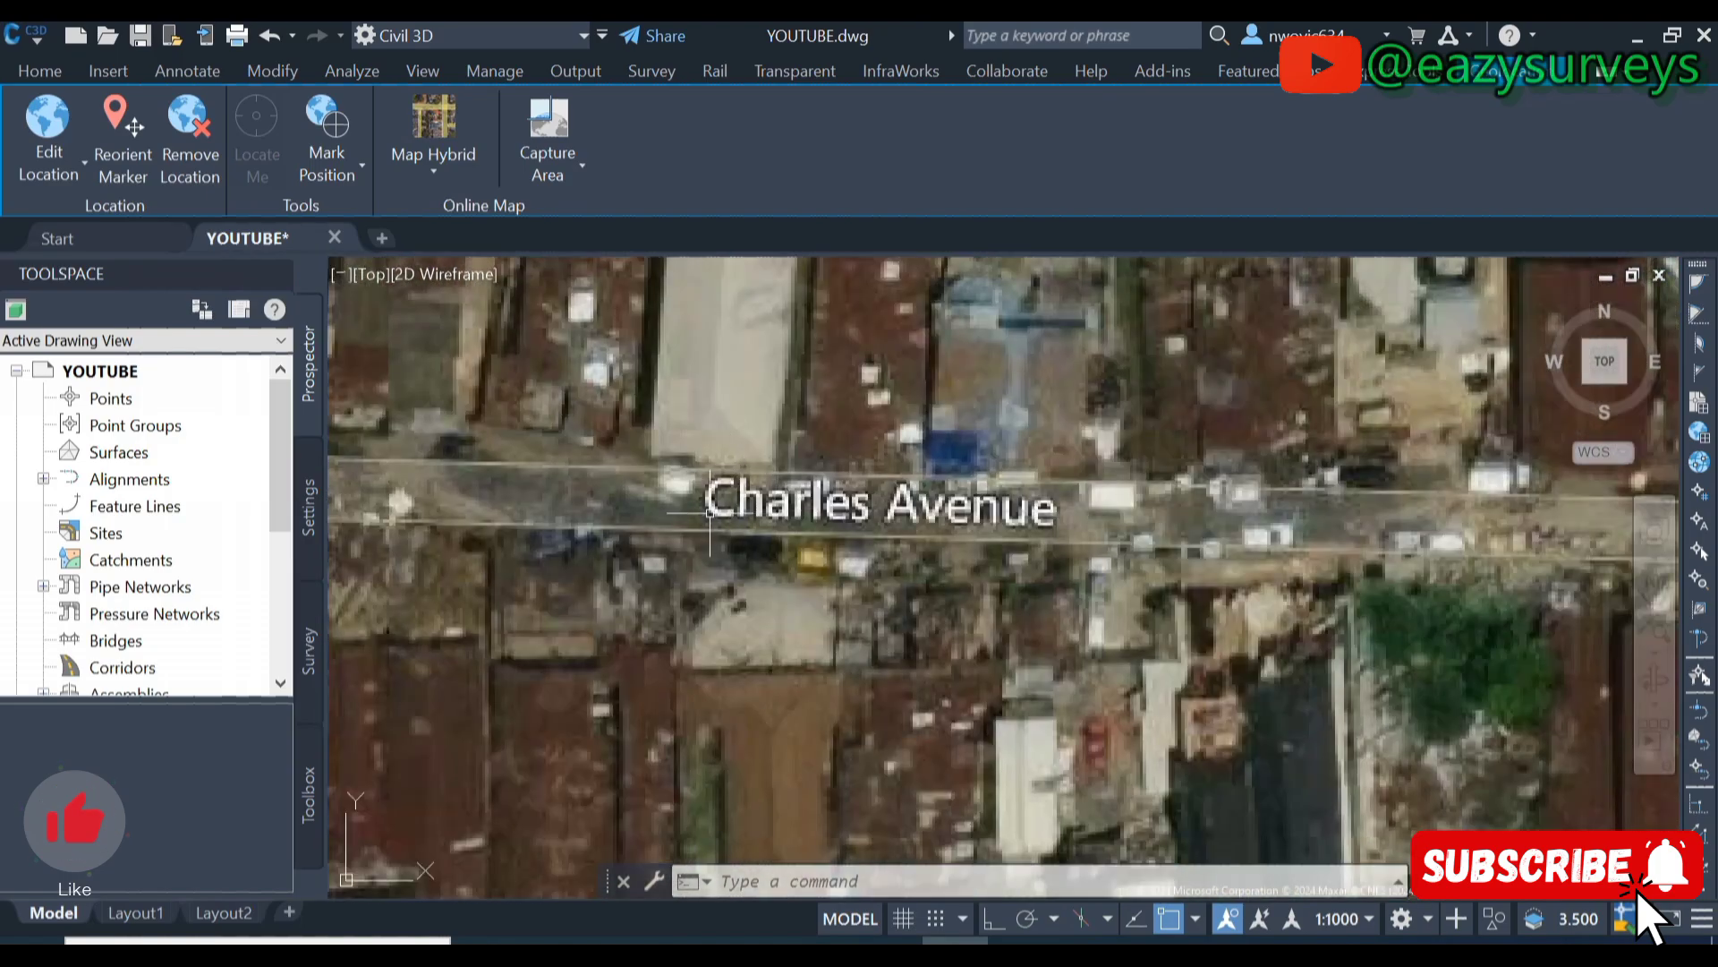
scroll(1240, 537, "up", 3)
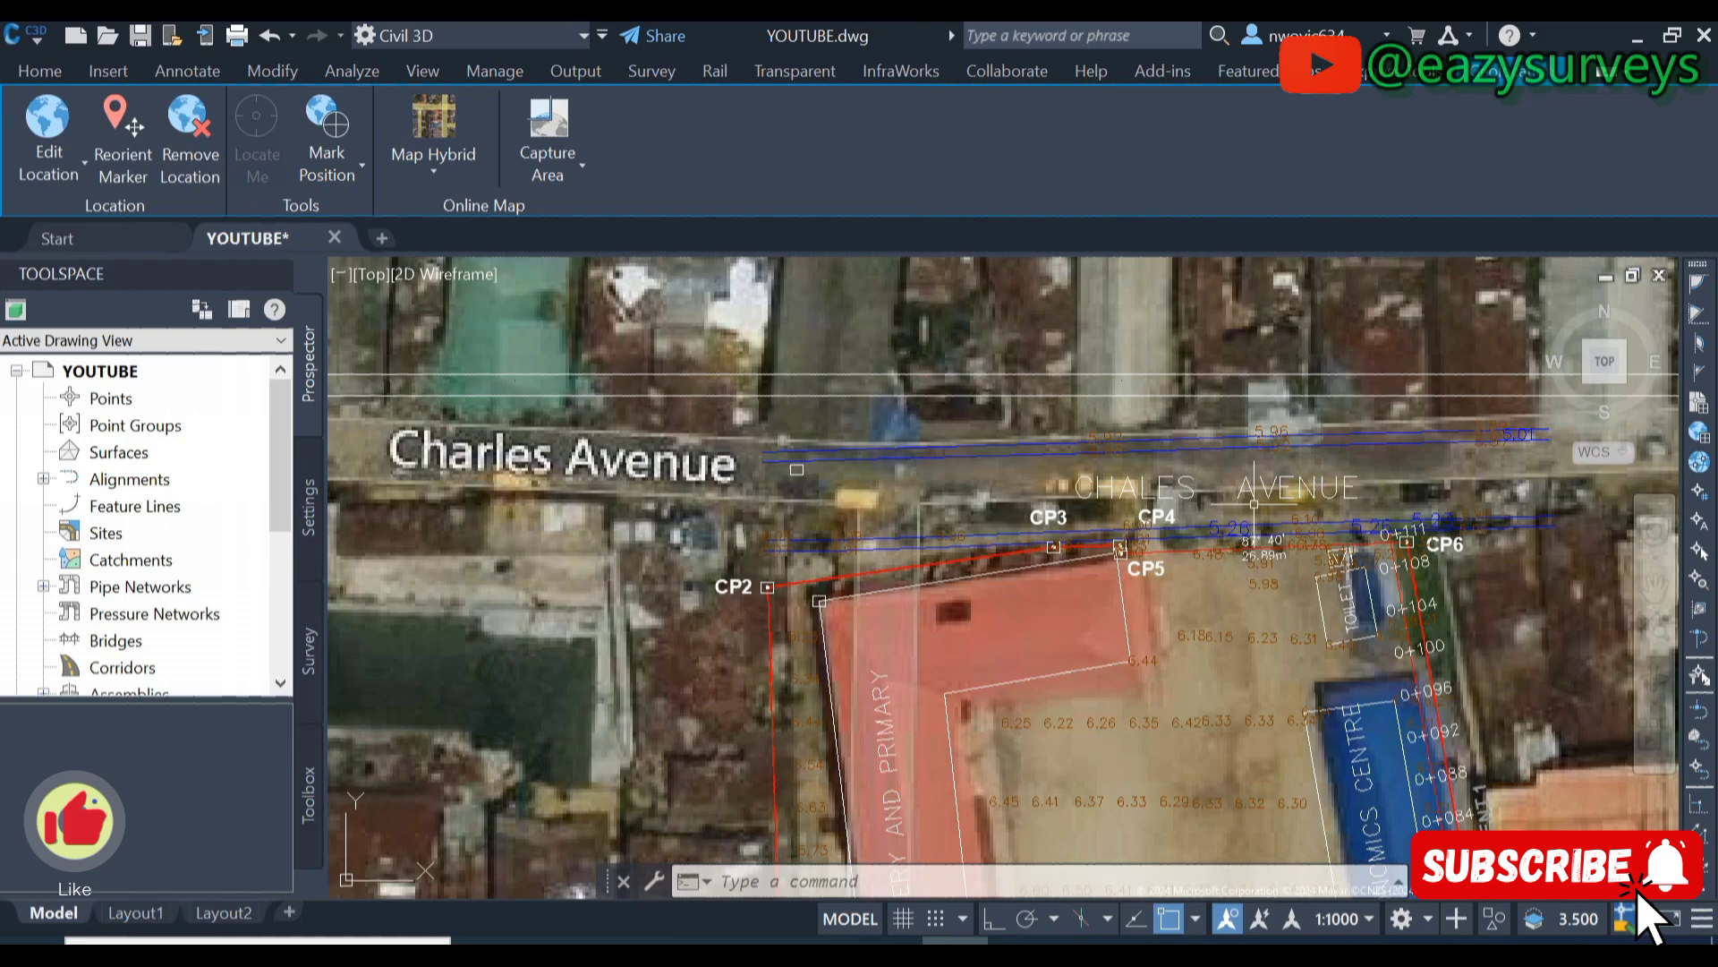
scroll(1190, 501, "down", 2)
scroll(984, 495, "up", 2)
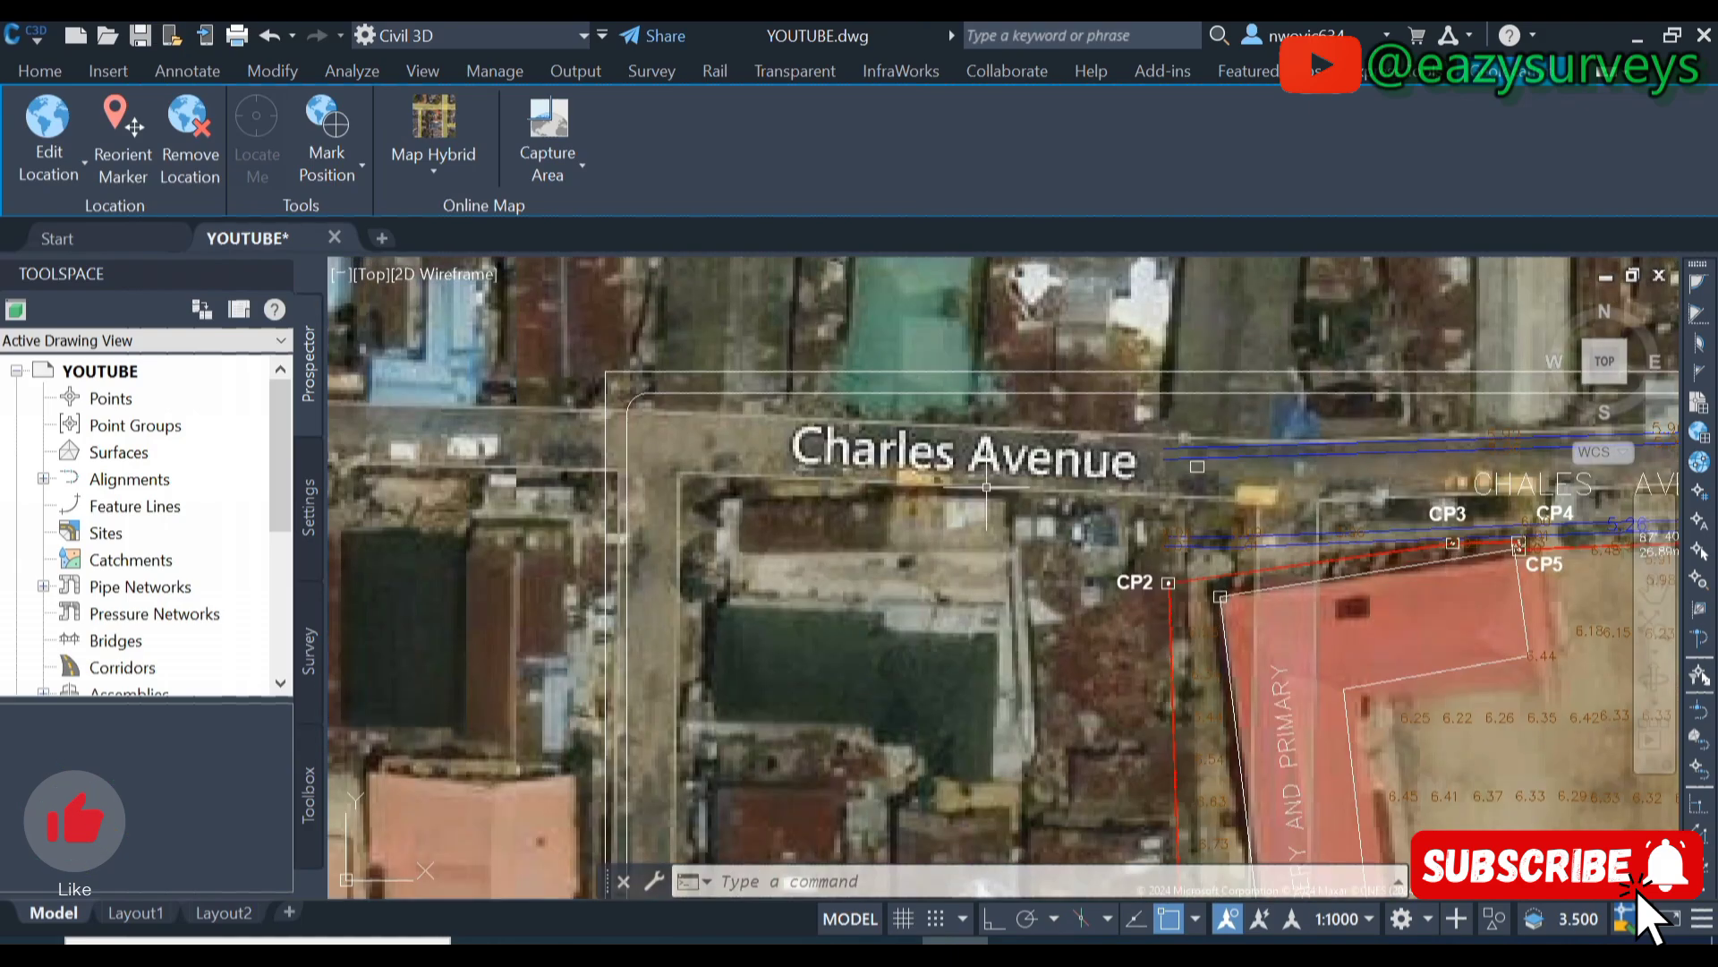